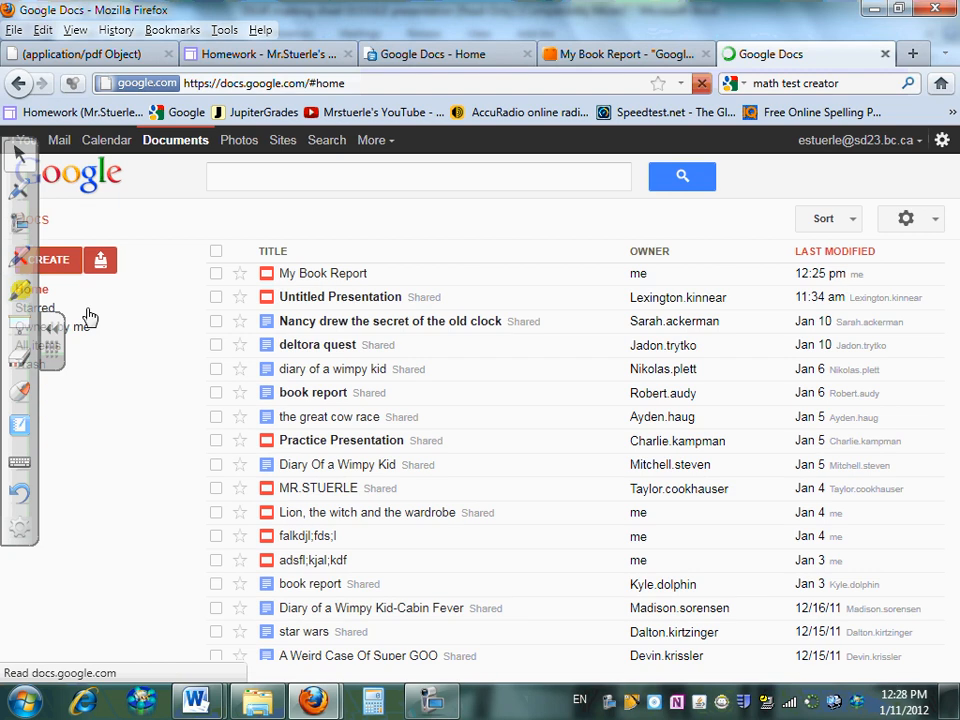
Create a new Google Docs presentation and title it 'January Book Report'
left_click(50, 260)
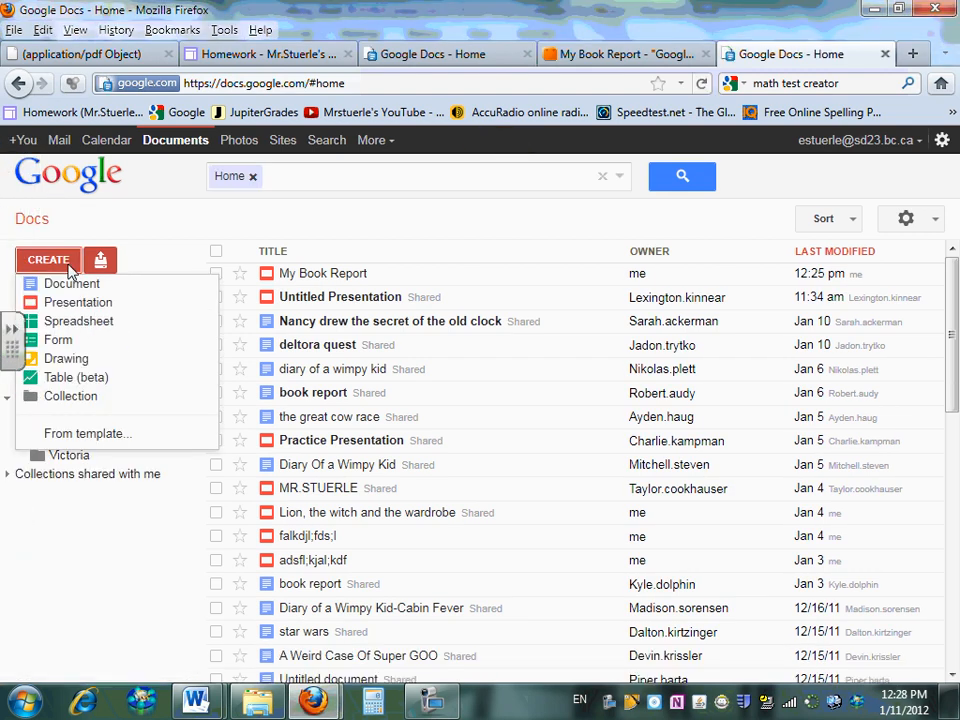
left_click(79, 303)
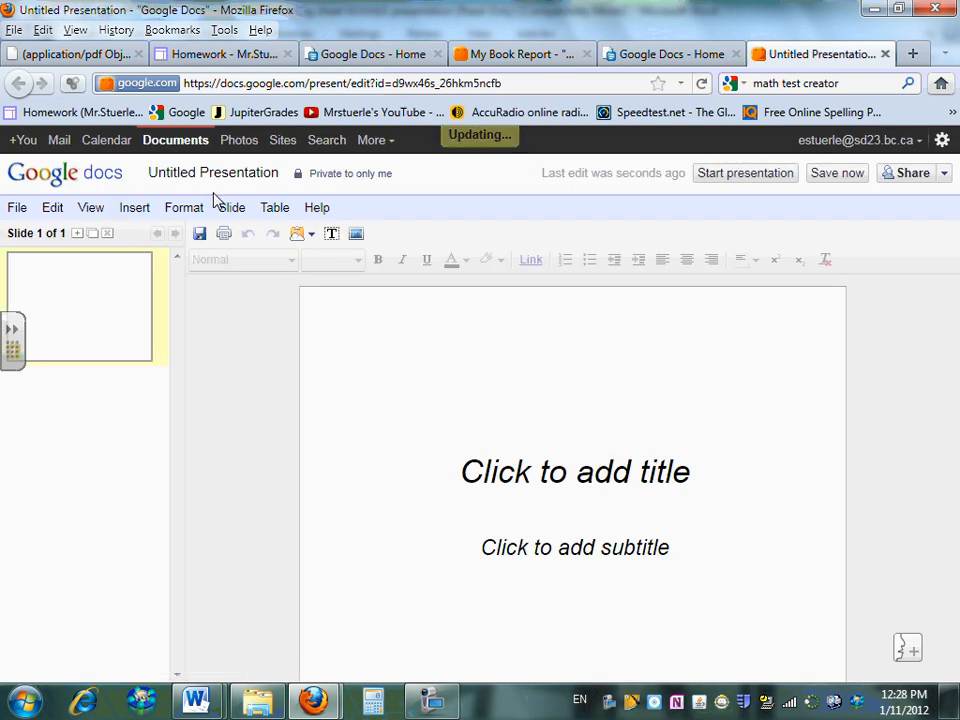
left_click(231, 176)
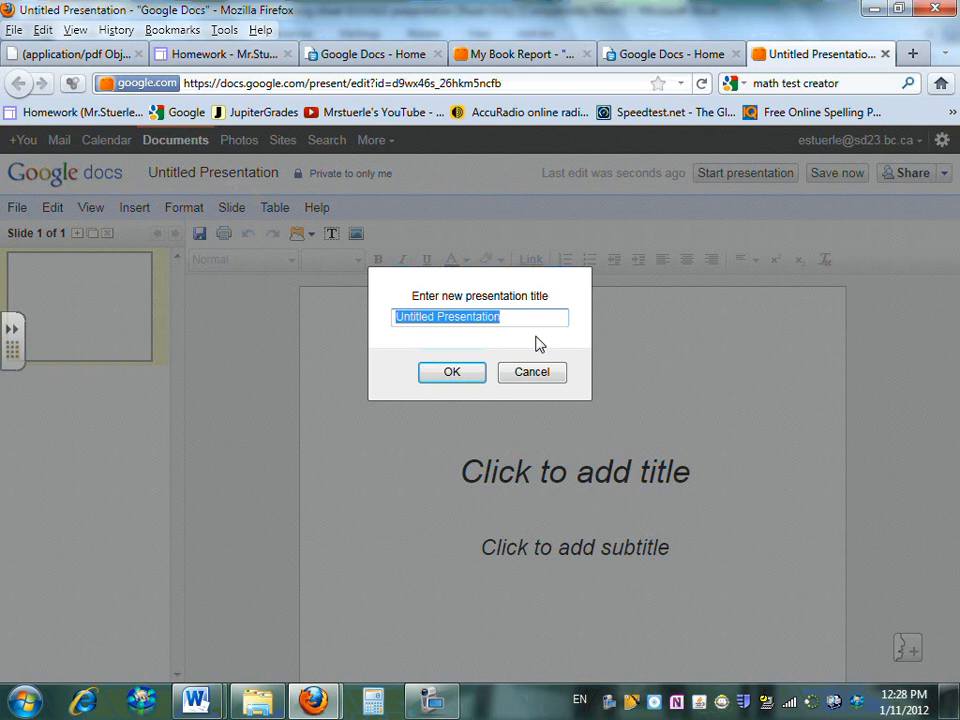
type("January Book Report")
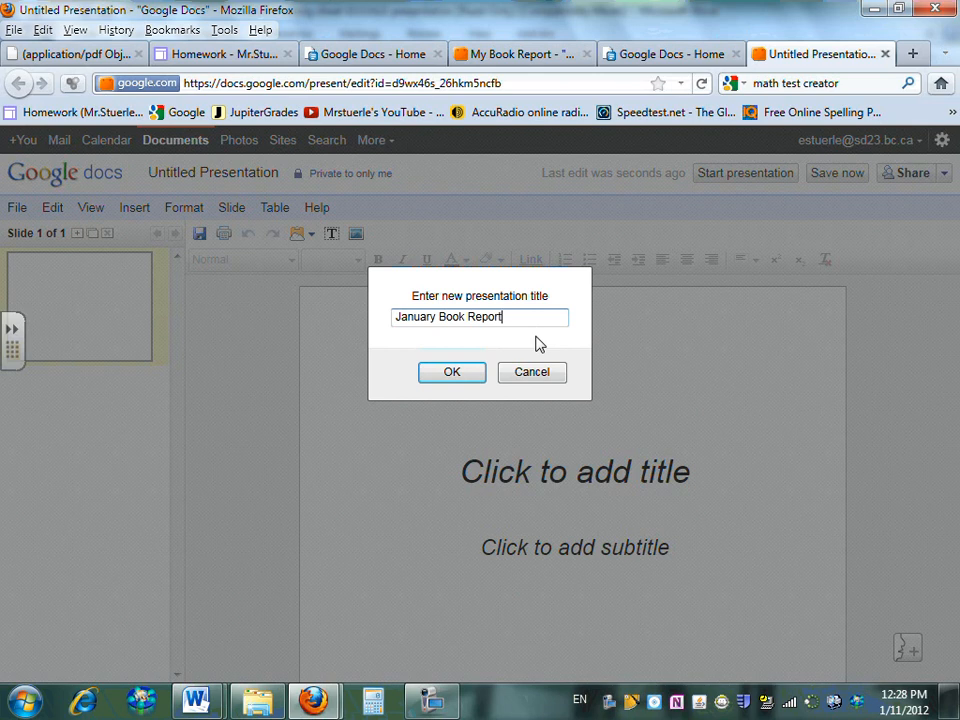
left_click(464, 379)
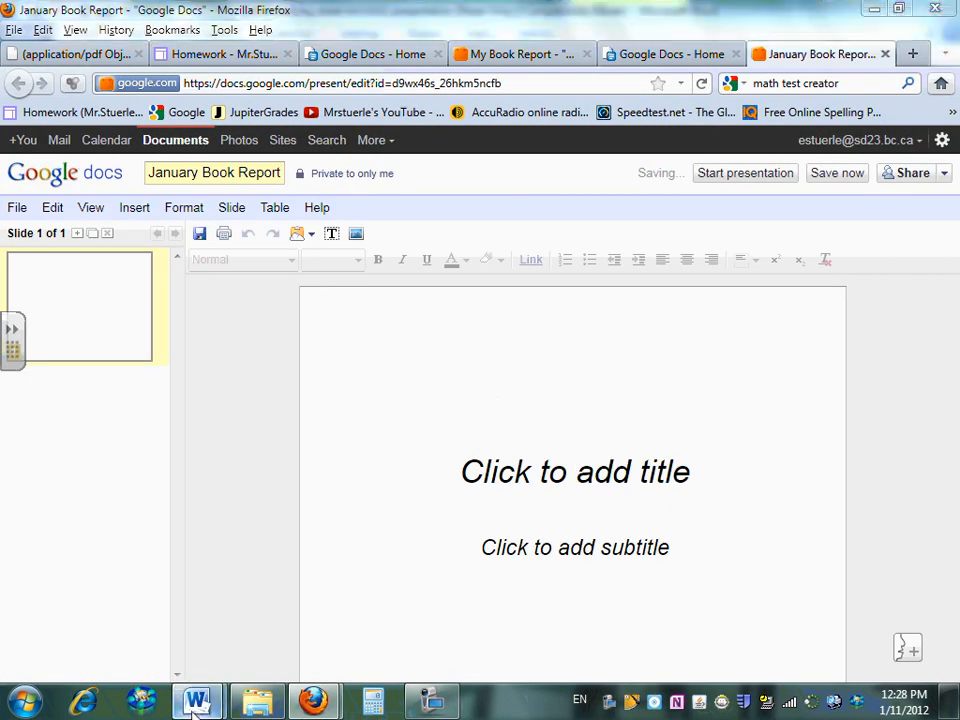
mouse_move(200, 700)
left_click(326, 606)
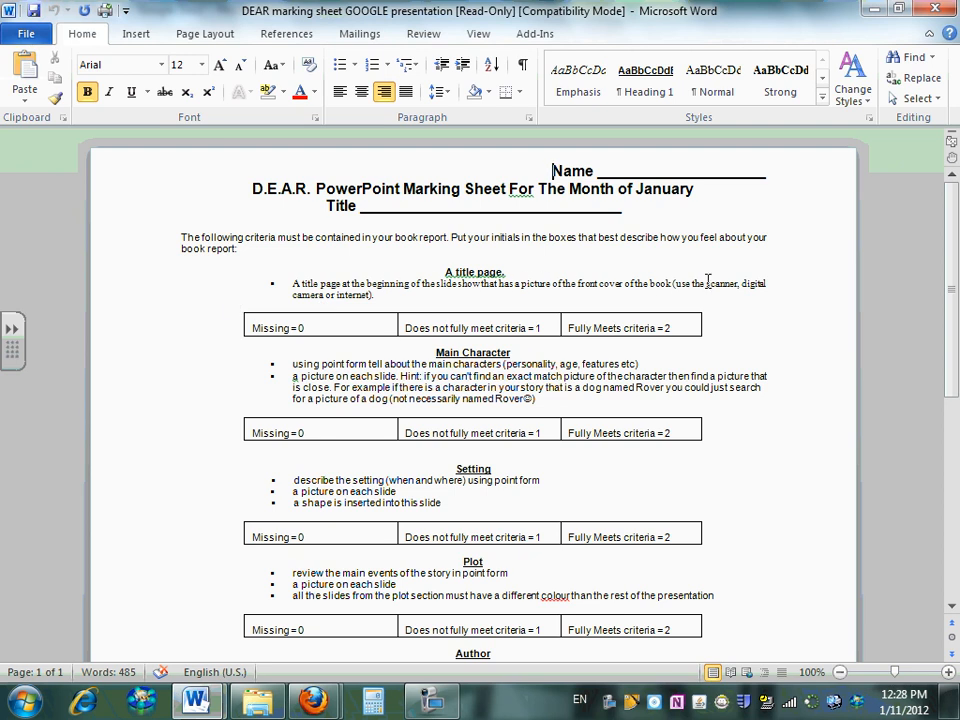
mouse_move(313, 700)
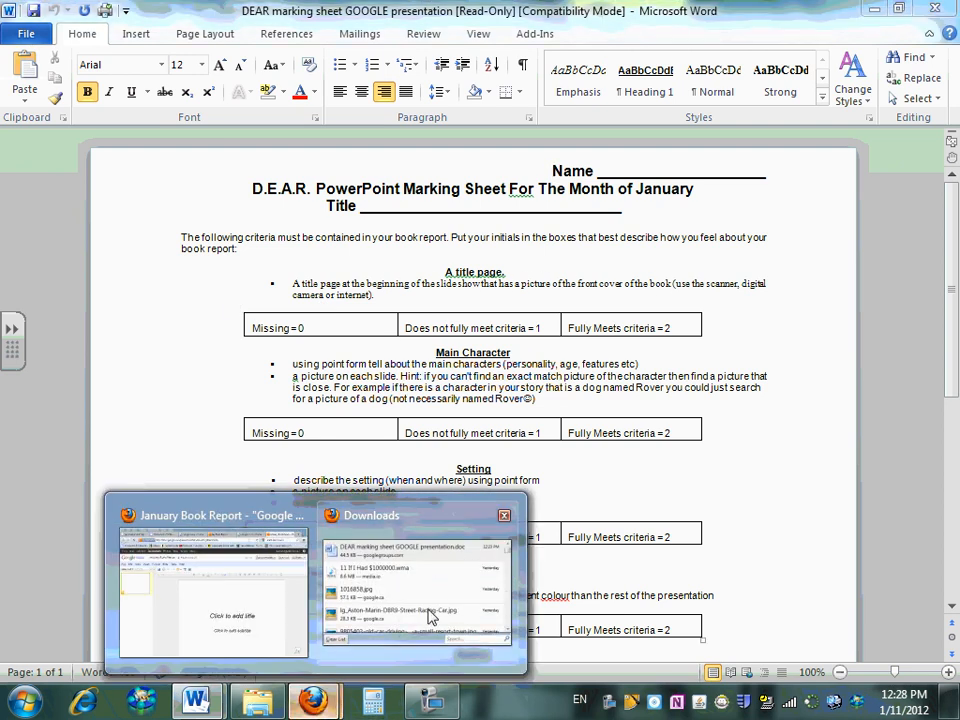
left_click(430, 617)
left_click(268, 597)
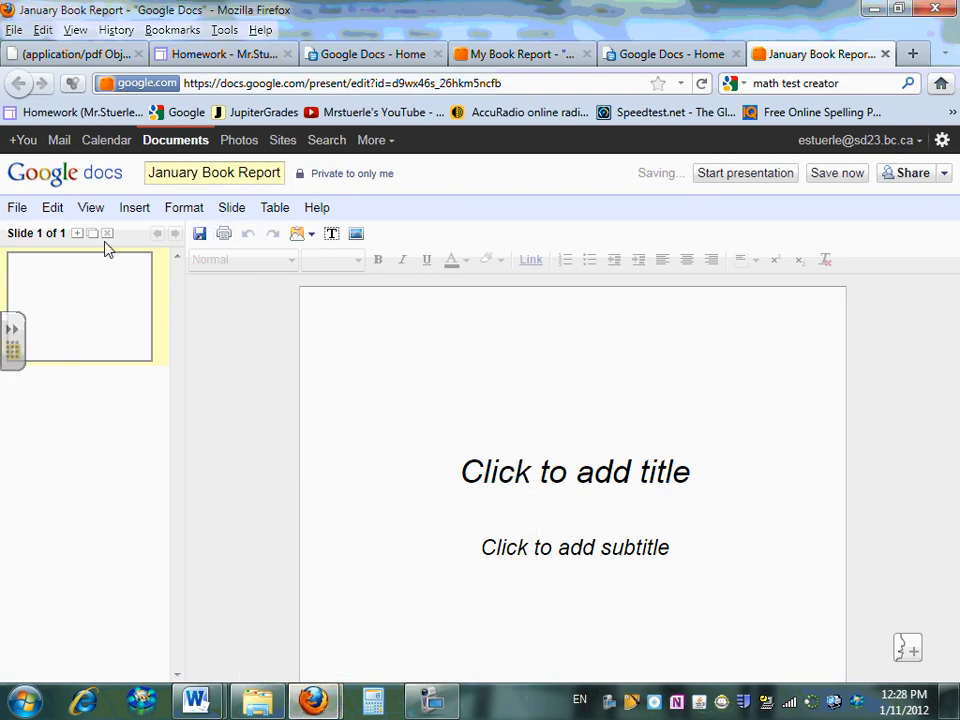
Insert the 'book title page' picture from the computer onto the title slide
left_click(140, 212)
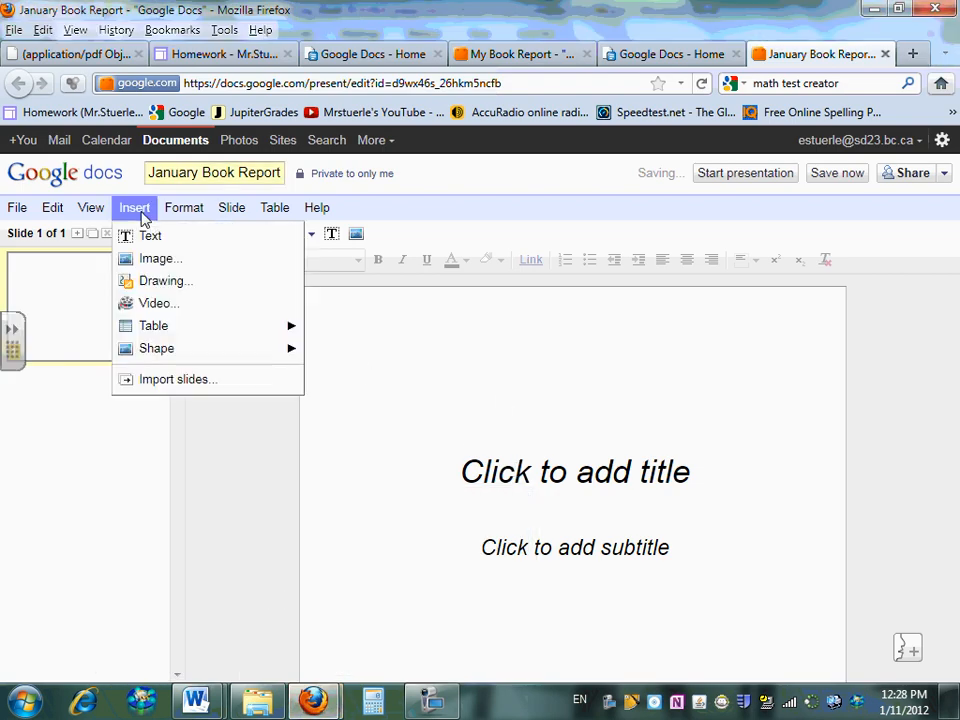
left_click(156, 259)
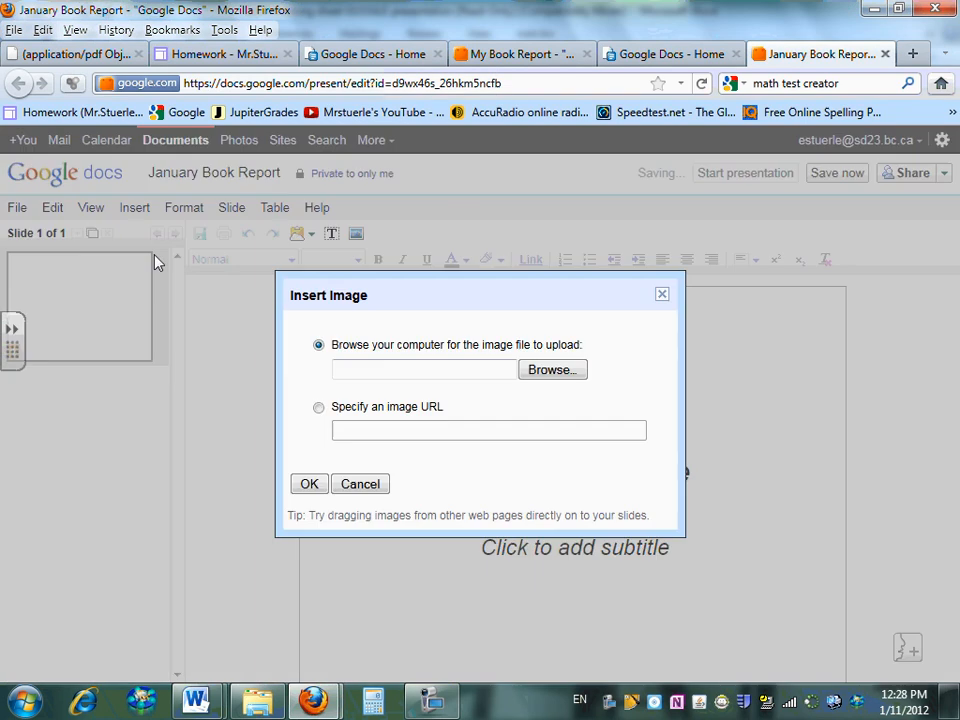
left_click(555, 370)
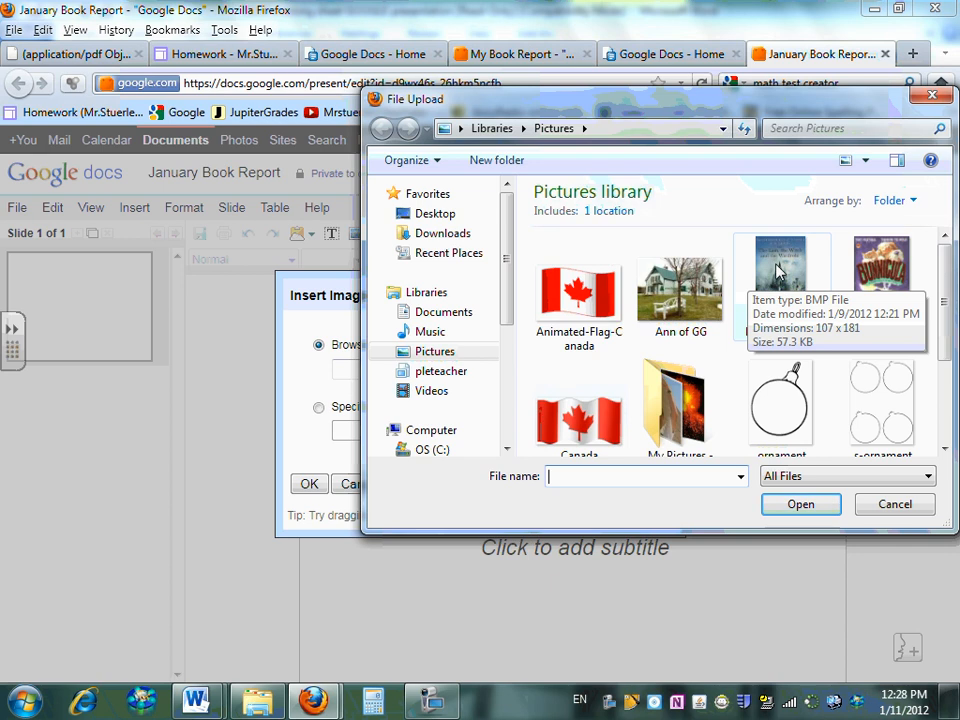
left_click(784, 278)
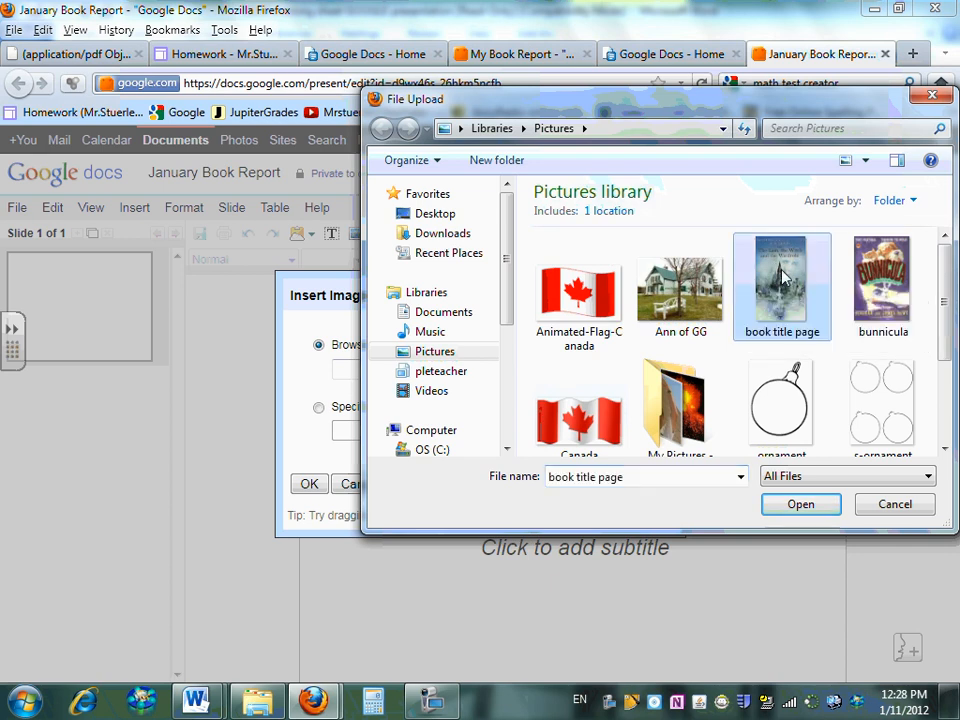
left_click(799, 506)
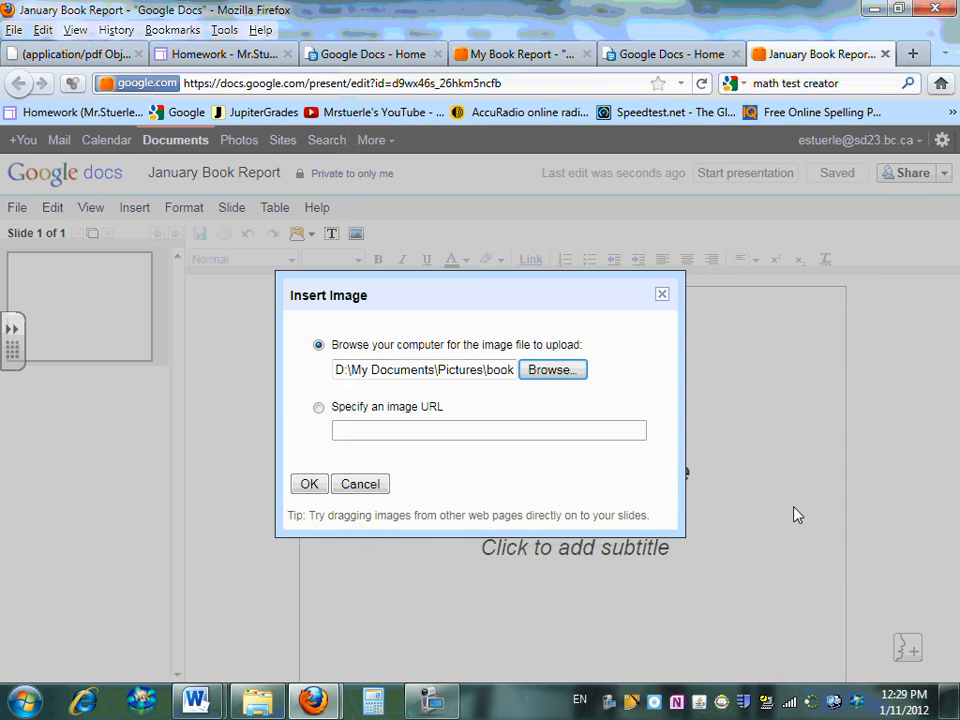
left_click(314, 486)
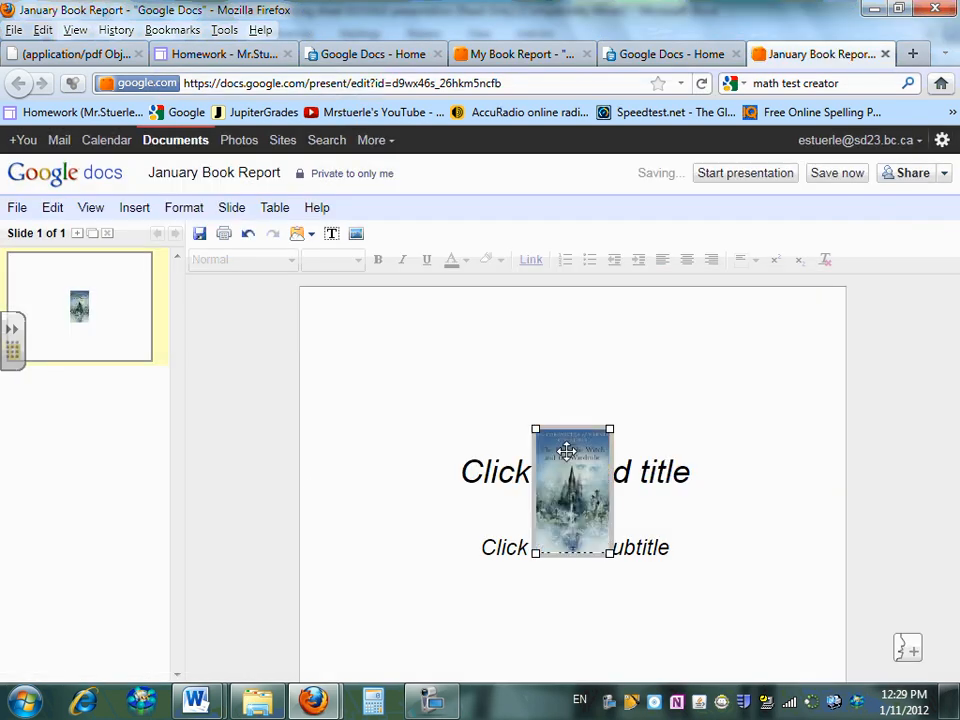
Drag the cover picture's corners outward so it fills most of the slide
left_click_drag(535, 429, 427, 349)
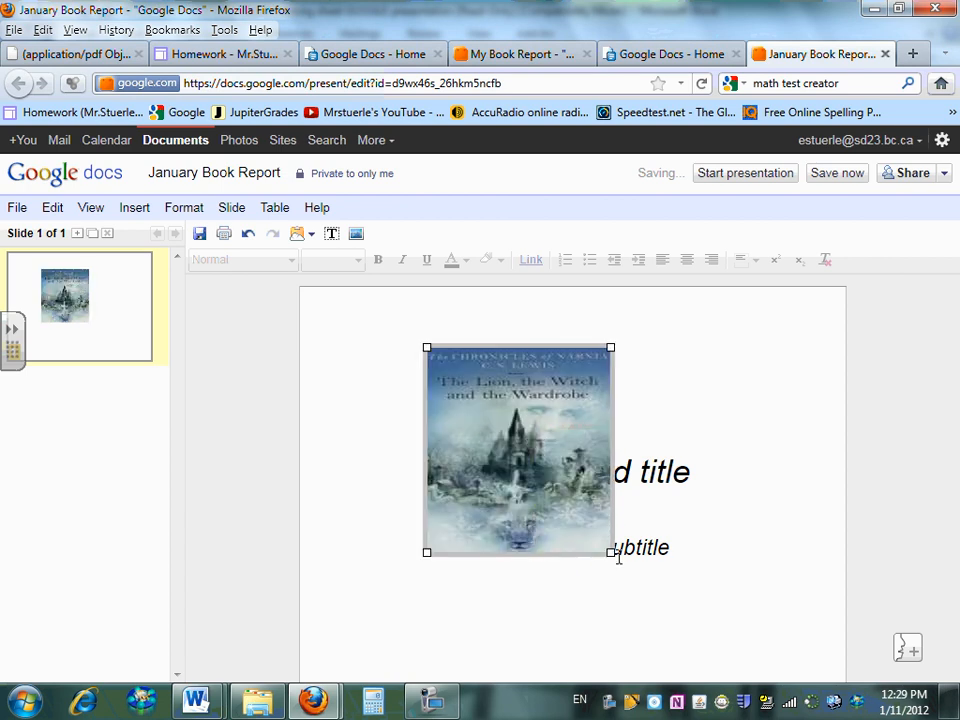
left_click_drag(612, 553, 737, 661)
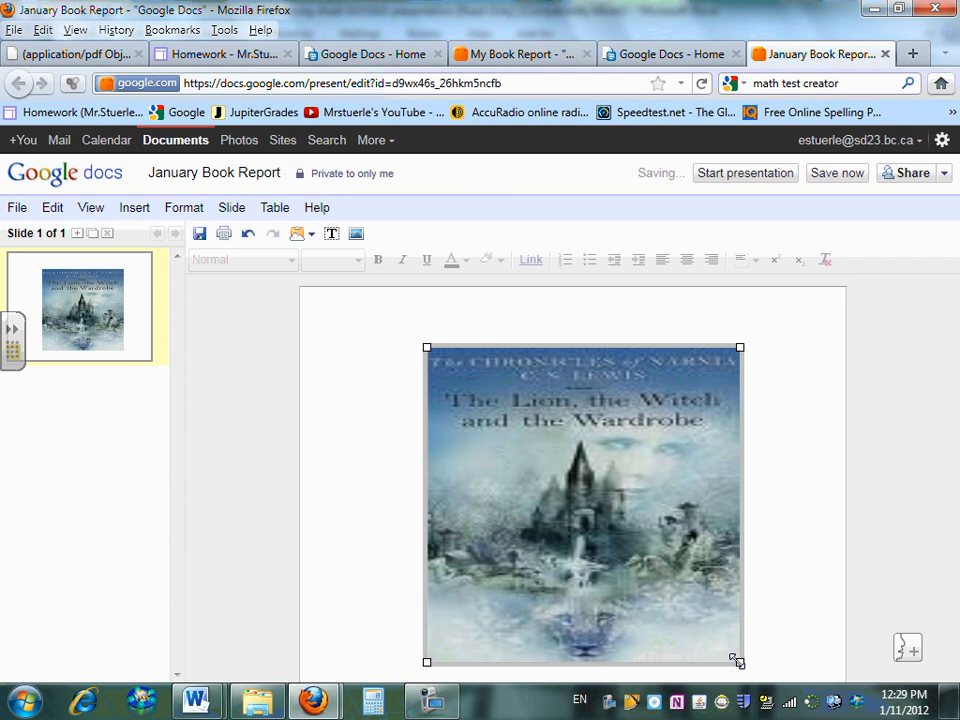
key("alt+Tab")
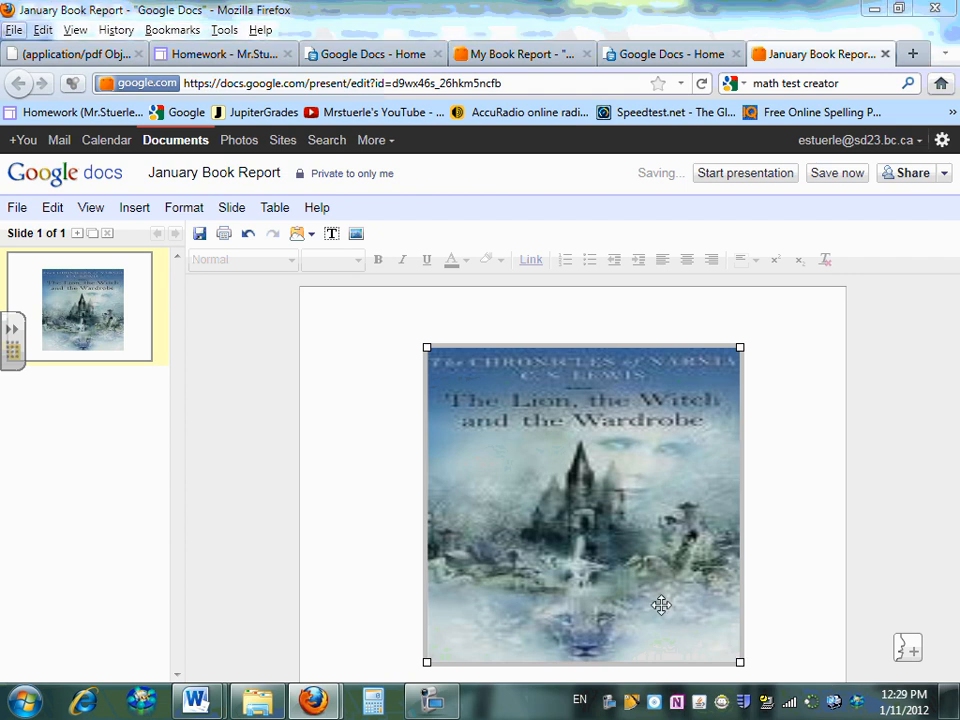
key("alt+Tab")
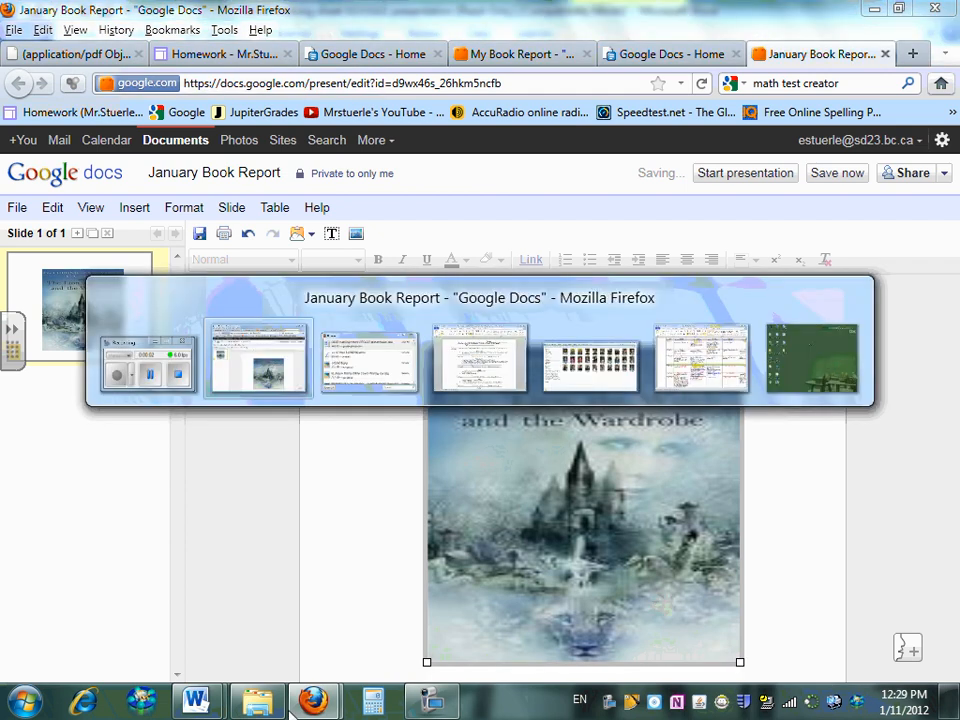
mouse_move(195, 700)
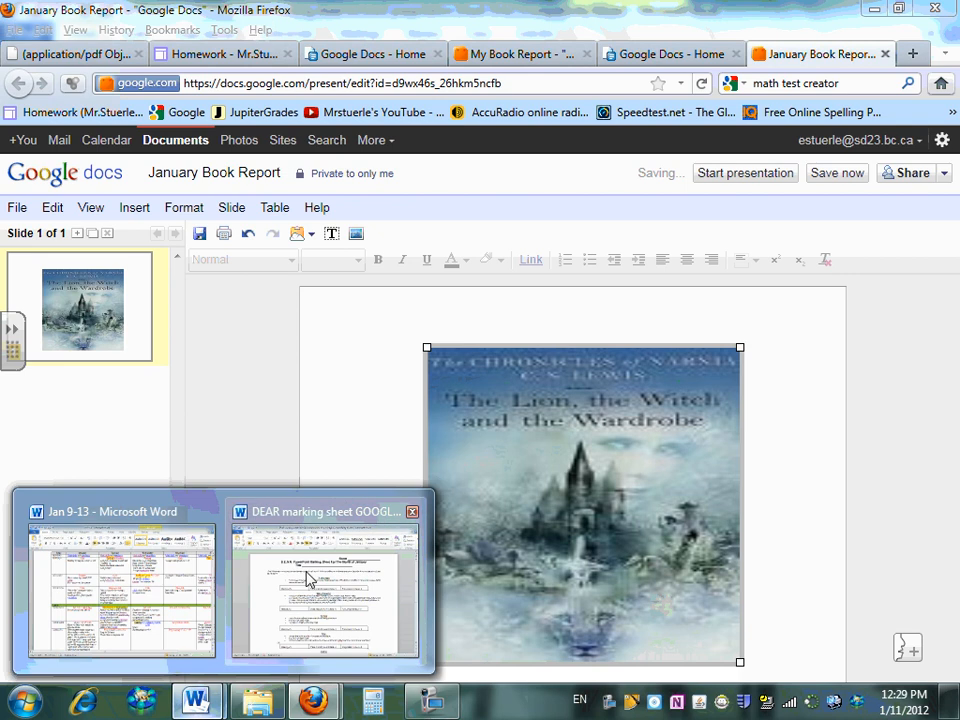
left_click(308, 578)
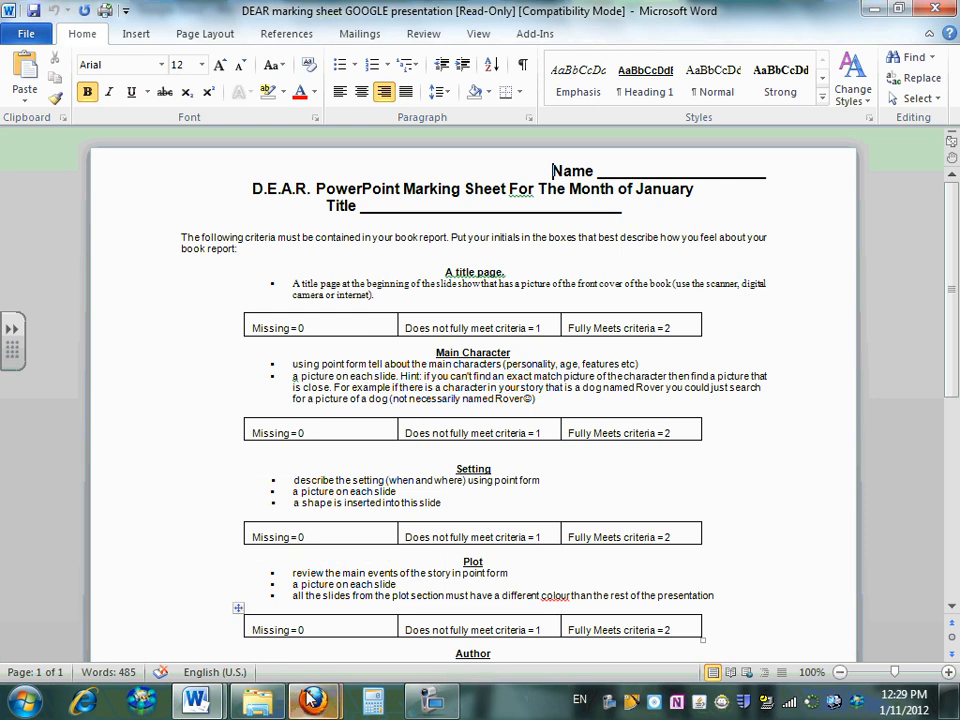
mouse_move(312, 699)
left_click(291, 619)
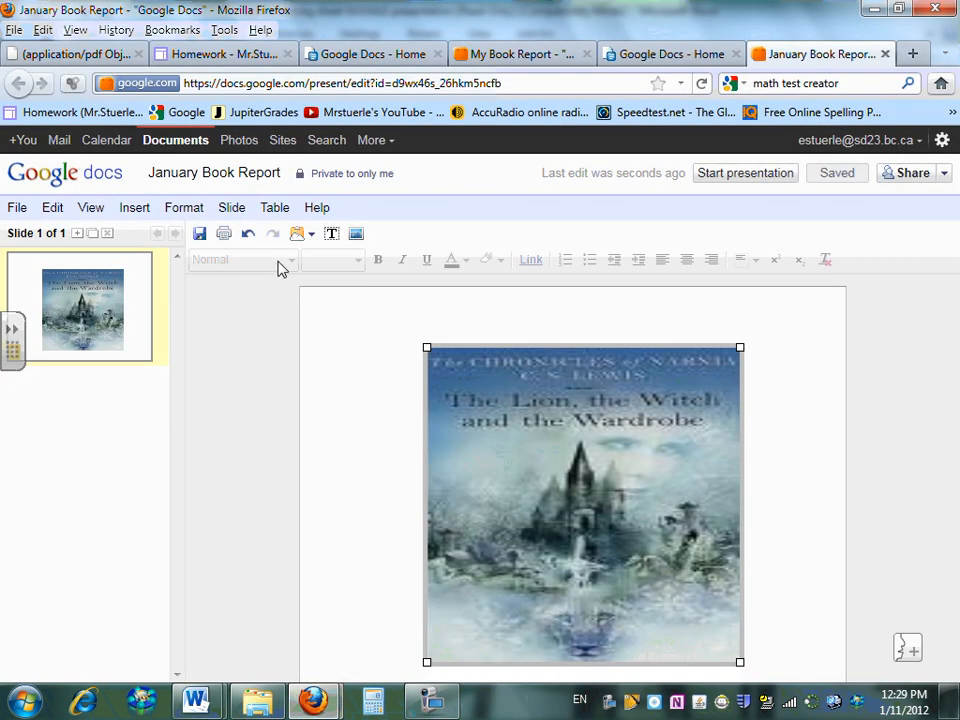
Add a new two-column slide titled 'Characters'
left_click(240, 211)
left_click(250, 247)
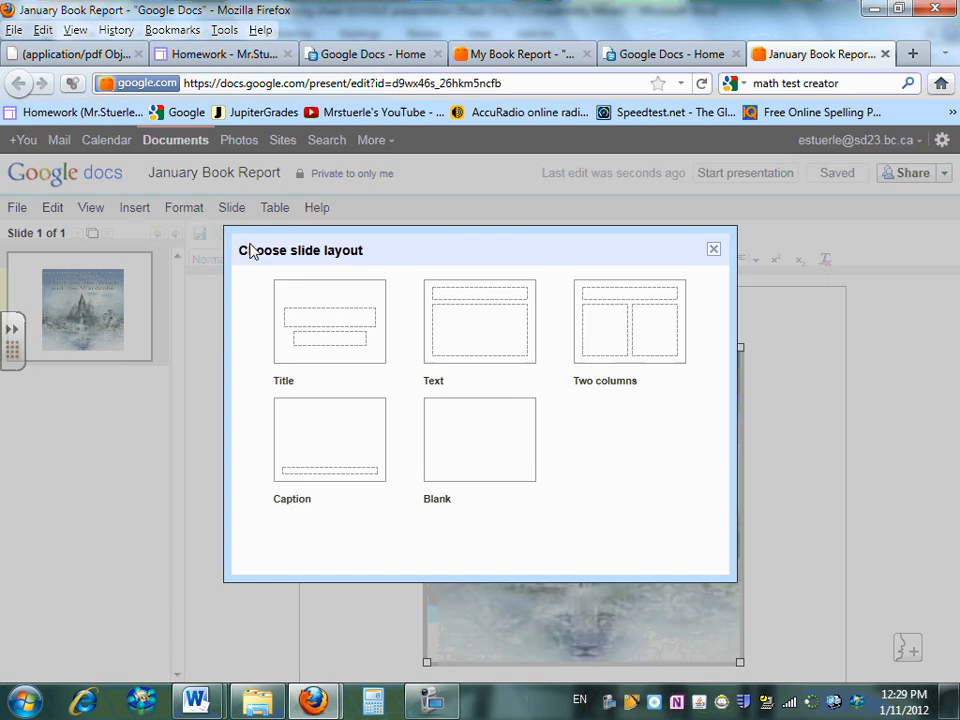
left_click(612, 330)
left_click(493, 324)
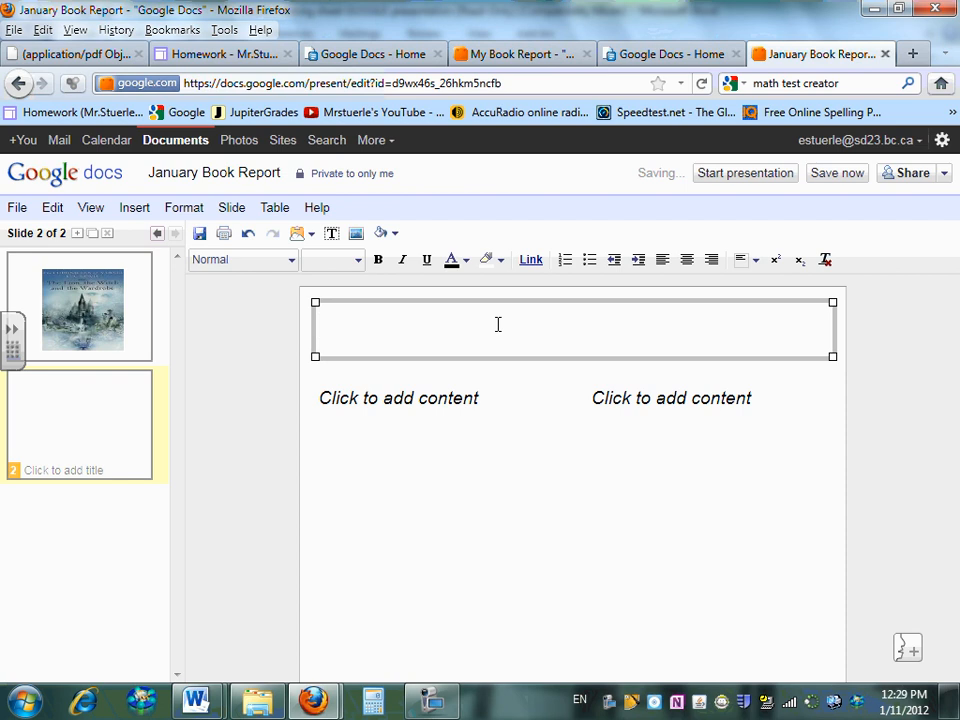
type("M")
key("BackSpace")
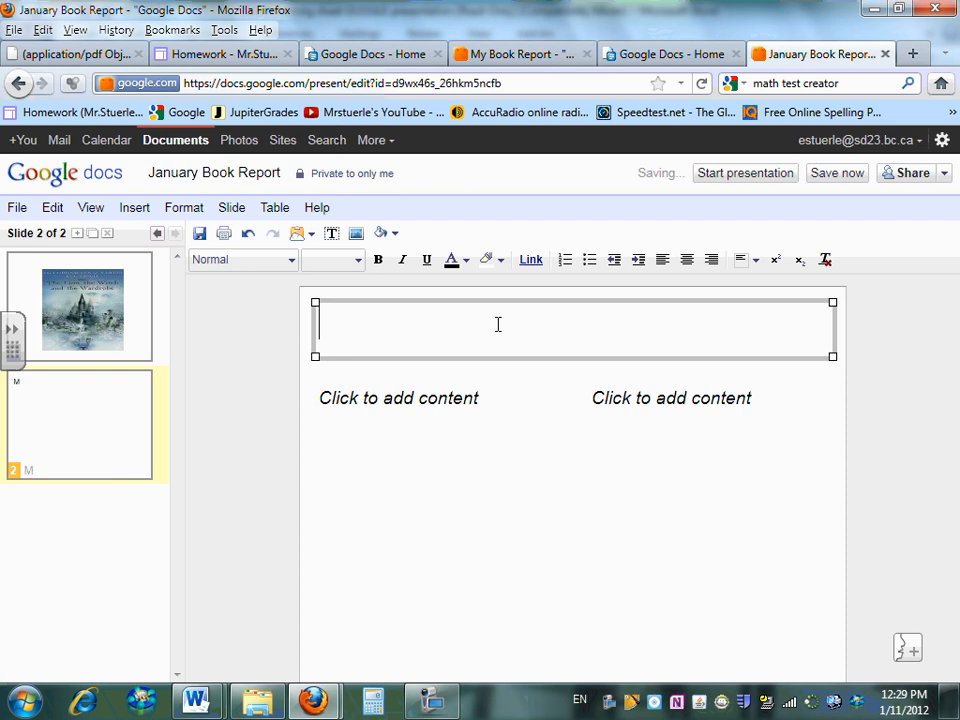
type("Characters")
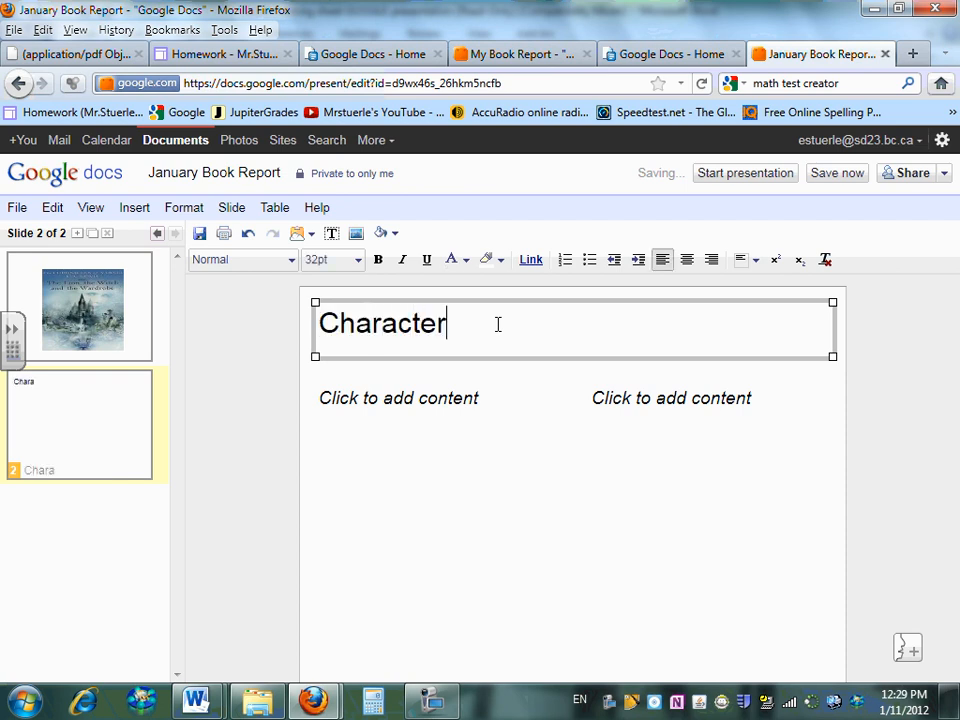
Bullet the left column: 'Peter - the oldest, leader, a bit bossy' and 'Susan - oldest girl, kind, loyal'
left_click(478, 403)
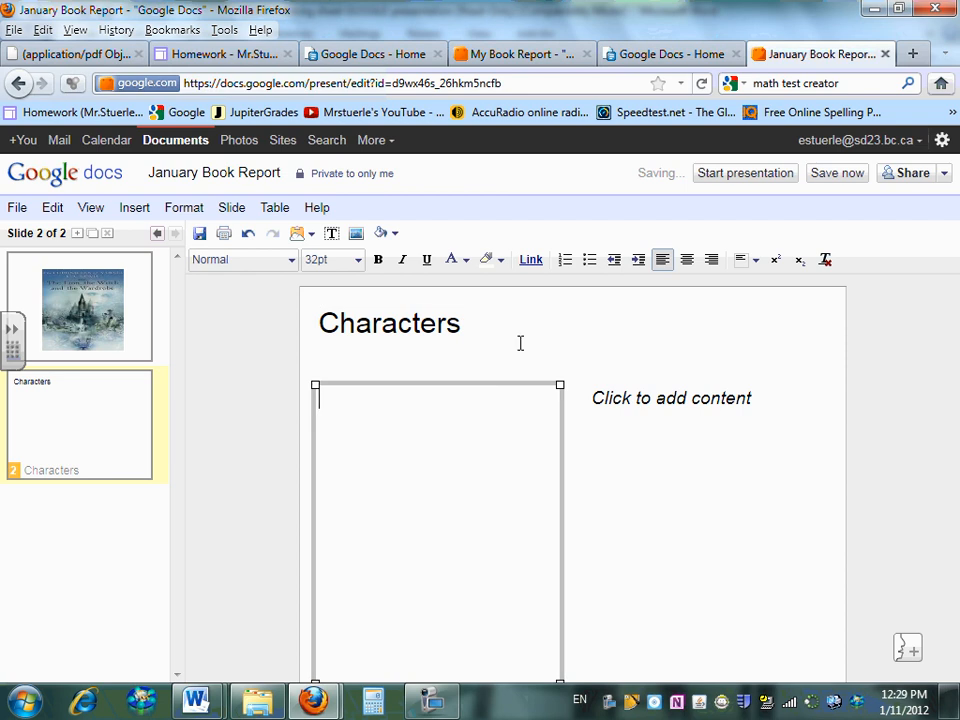
left_click(590, 260)
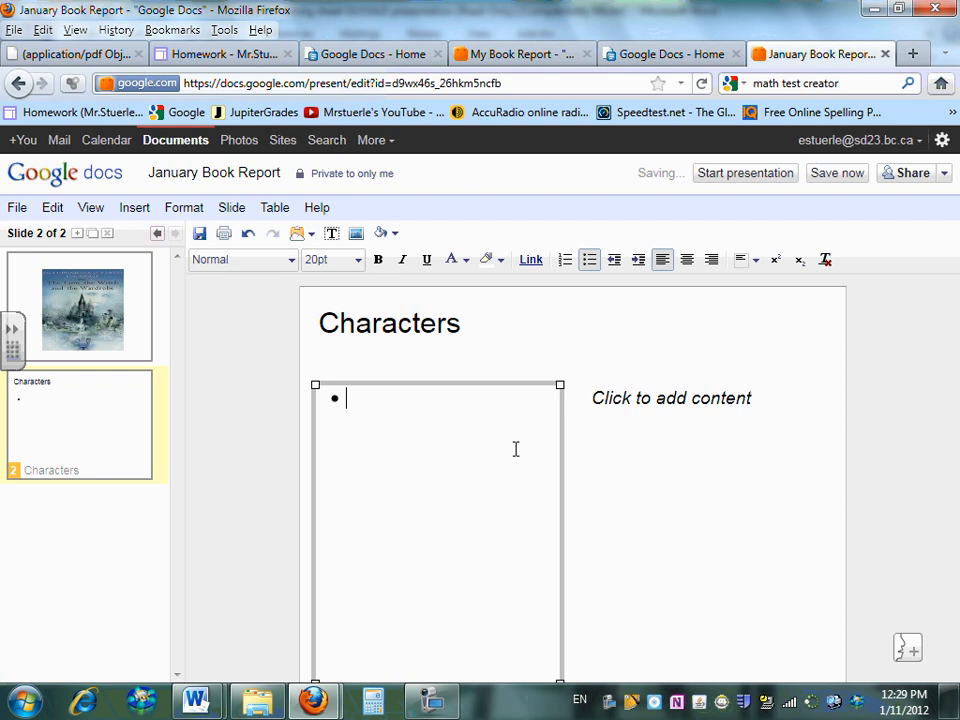
type("Peter - the")
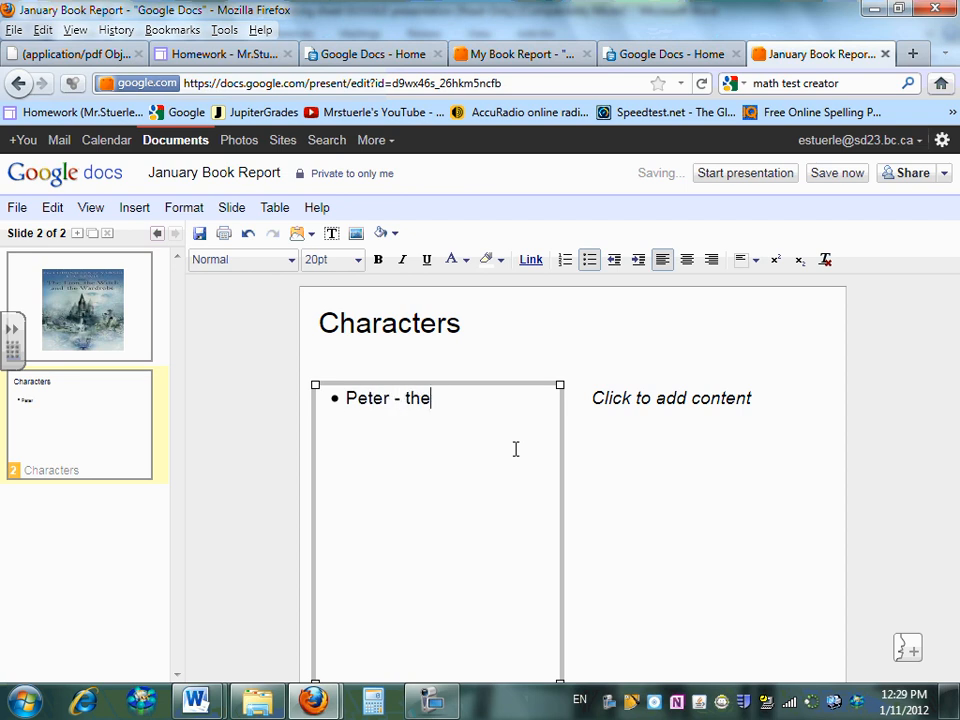
type(" oldest")
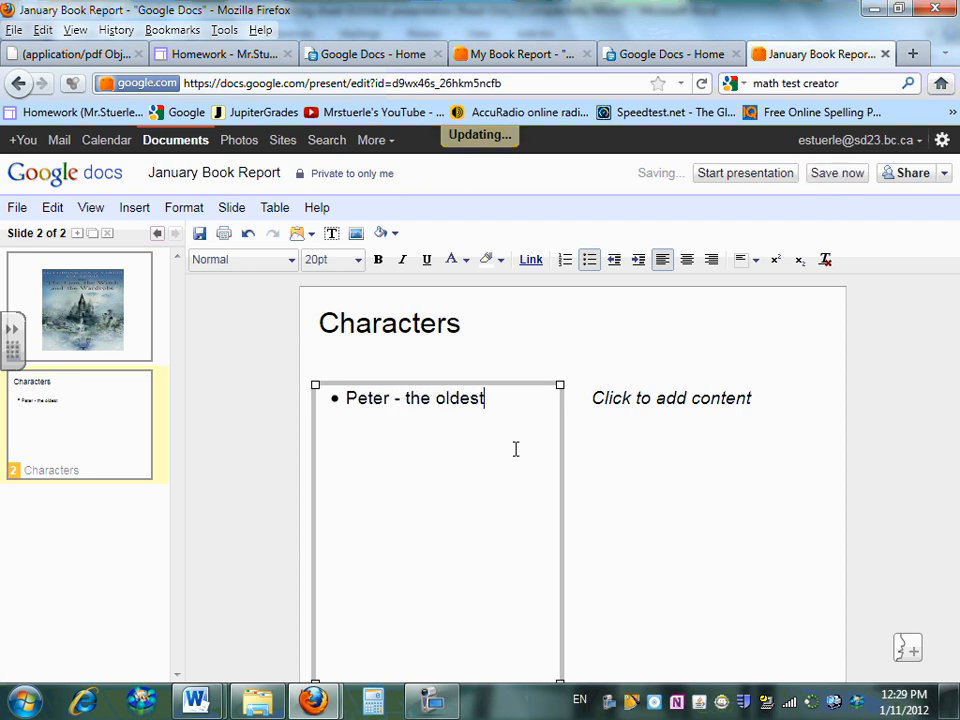
key("Return")
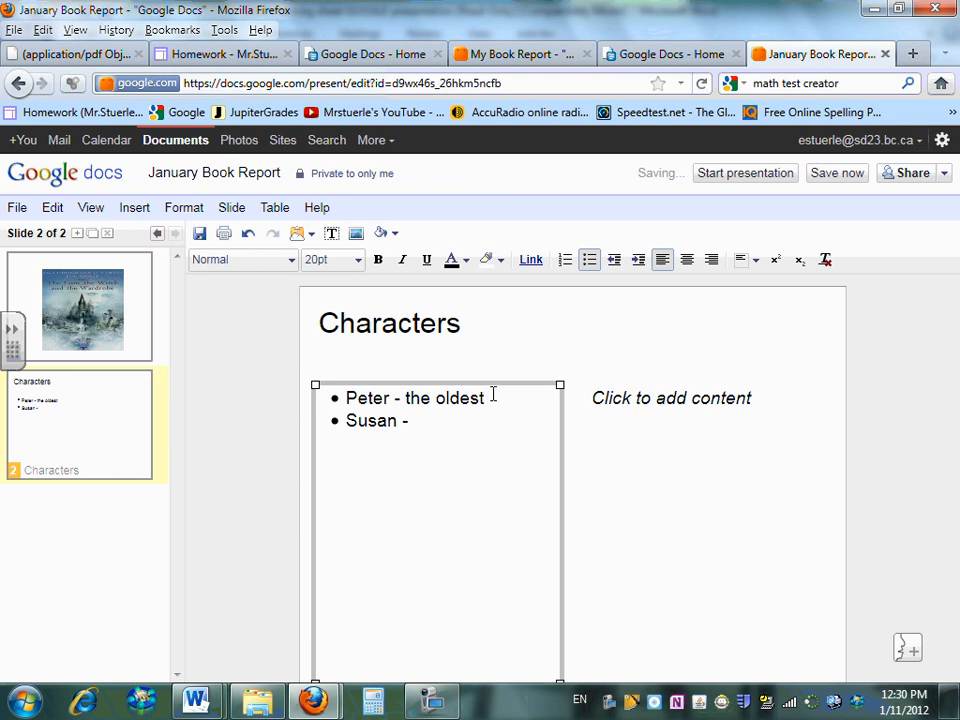
key("BackSpace")
key("BackSpace")
type("eader, a bit bossy")
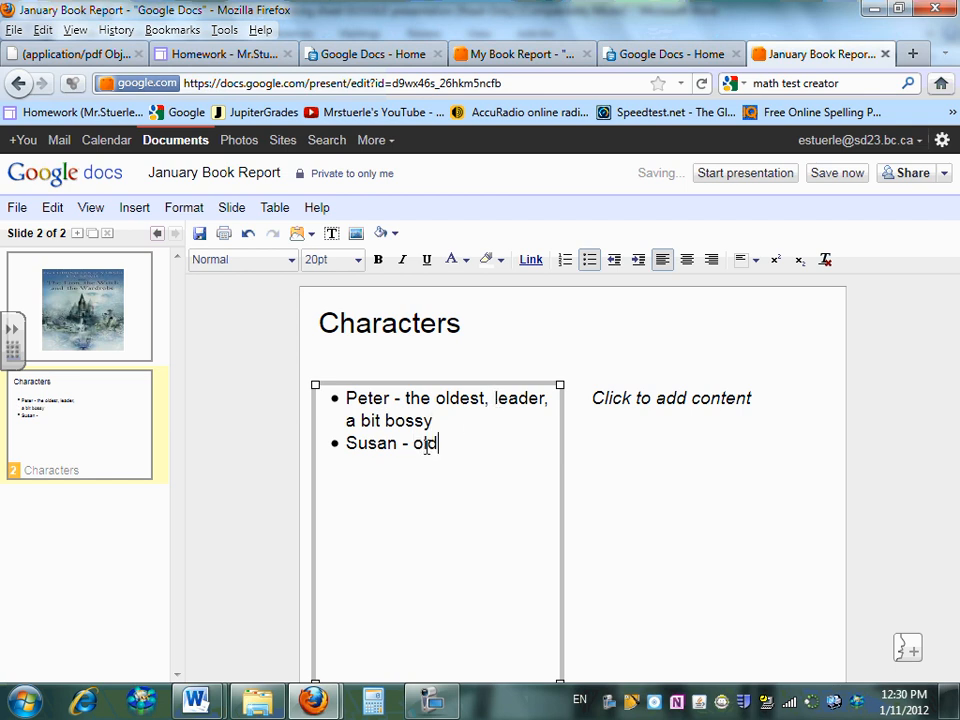
type("girl, kind,")
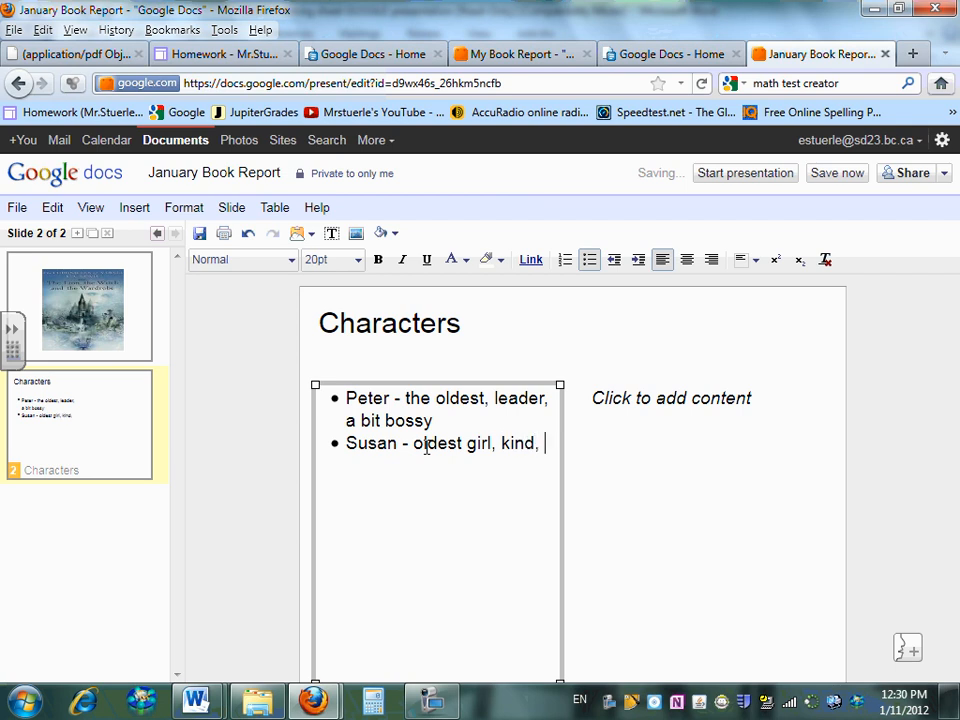
type(" loyal")
left_click(702, 405)
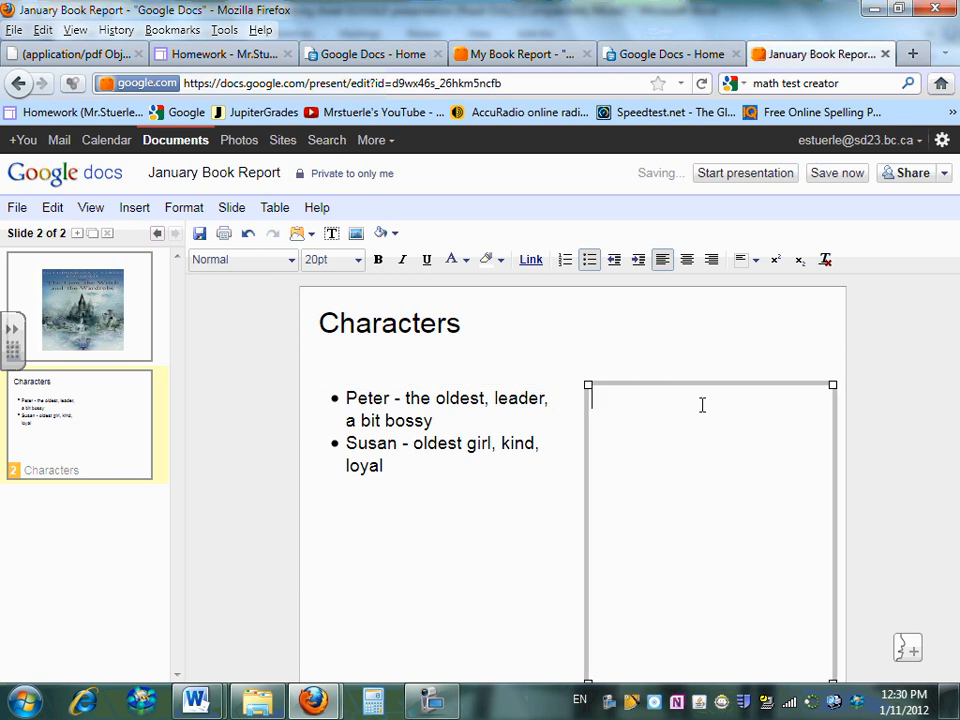
Insert the student's photo from My Pictures > 2011-2012 > student pictures > casual individual pics
left_click(148, 214)
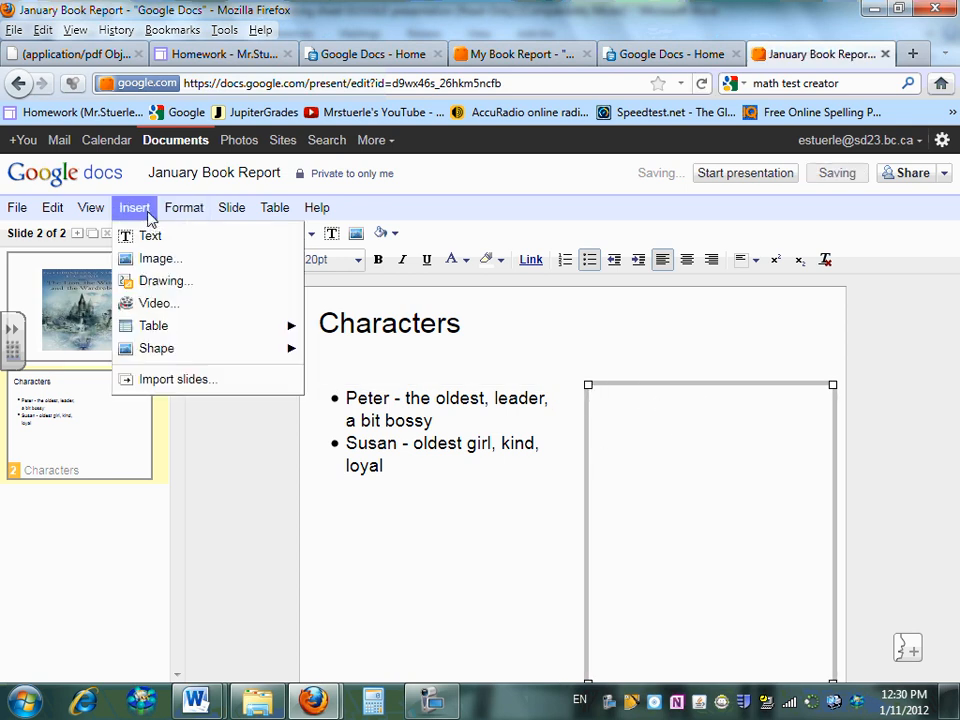
left_click(150, 262)
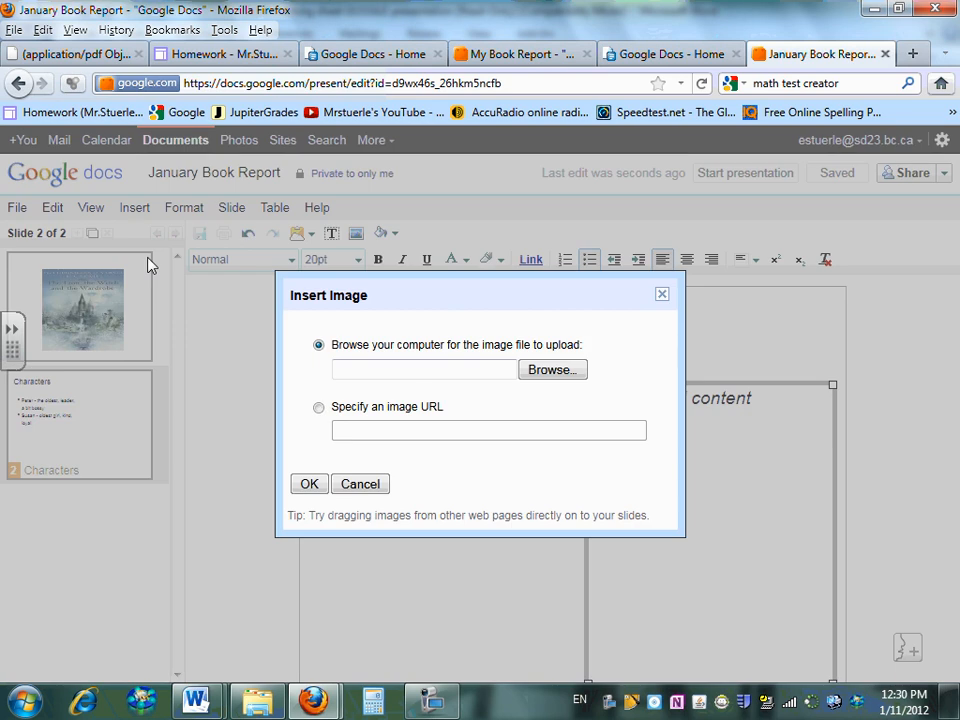
left_click(576, 374)
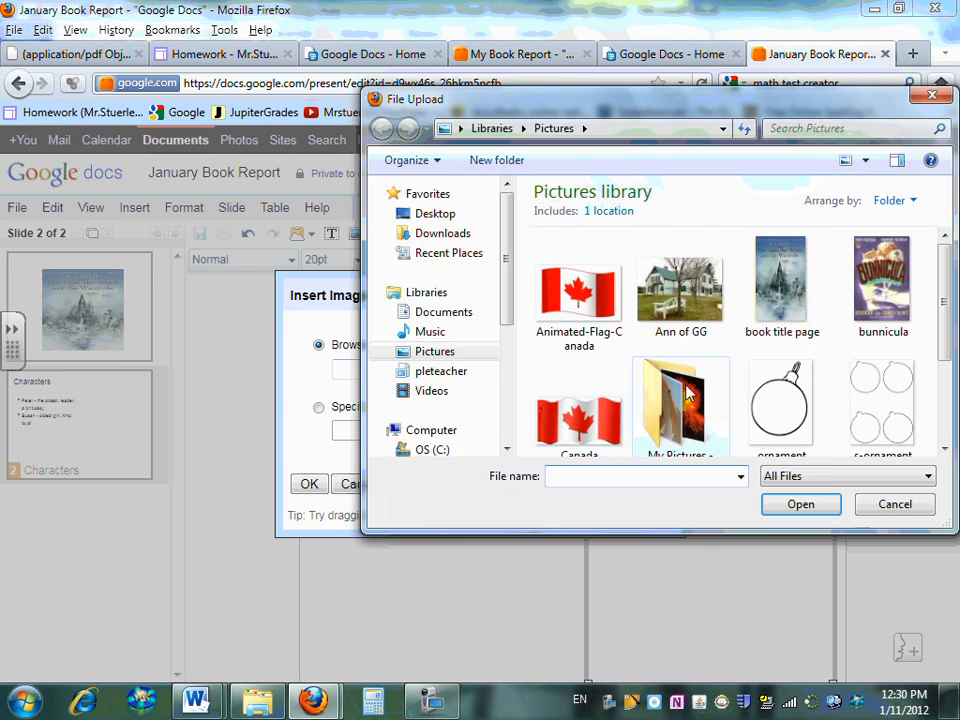
mouse_move(945, 294)
left_mouse_down()
mouse_move(946, 360)
mouse_move(946, 308)
mouse_move(948, 316)
left_mouse_up()
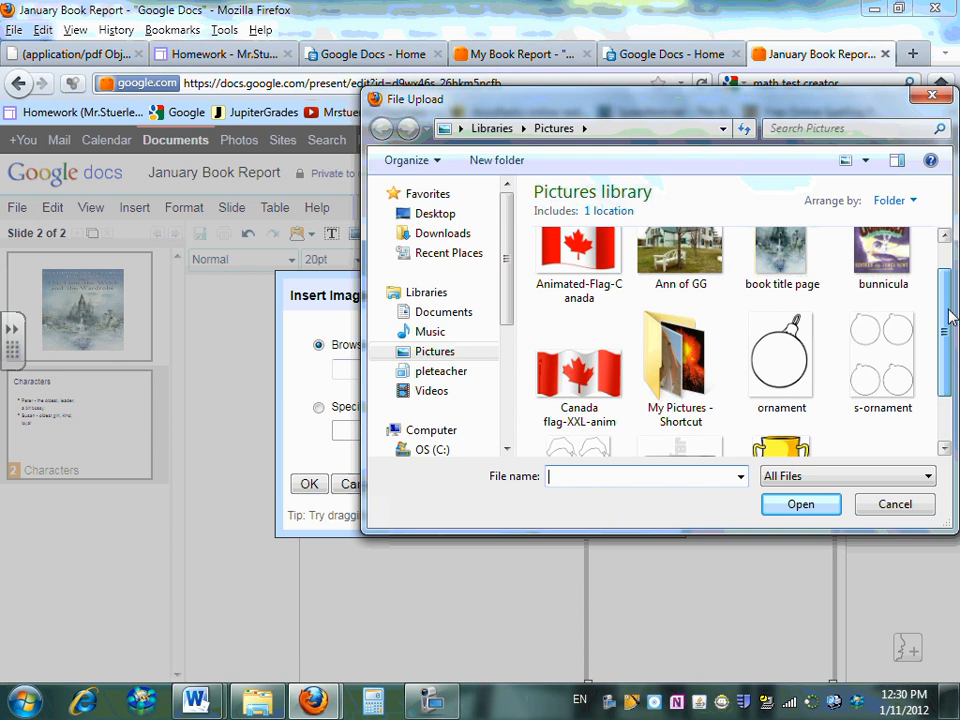
double_click(690, 365)
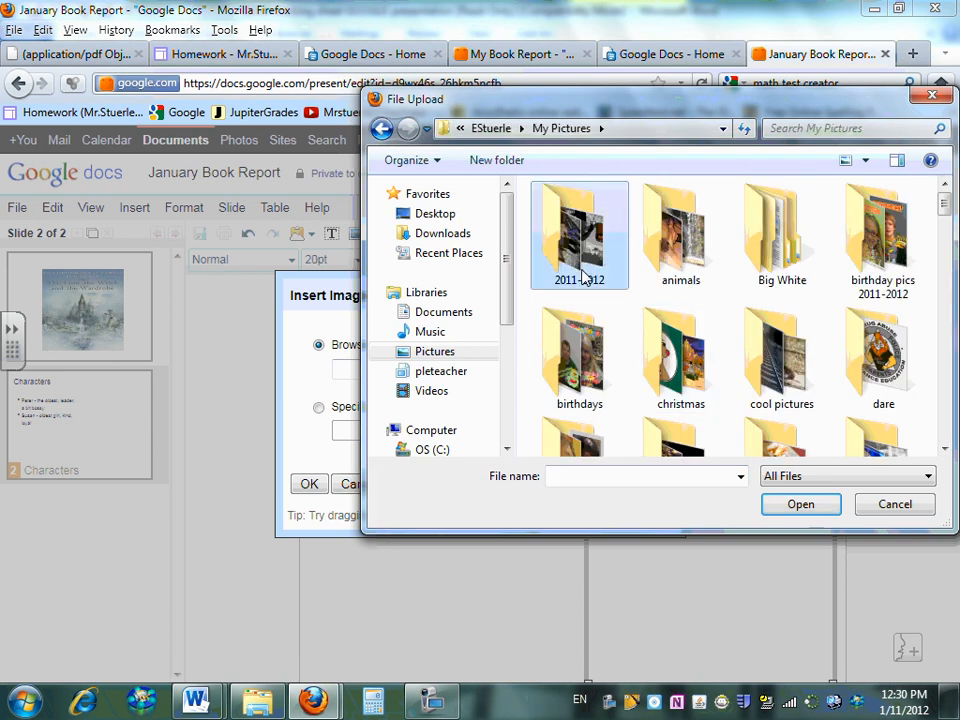
double_click(580, 272)
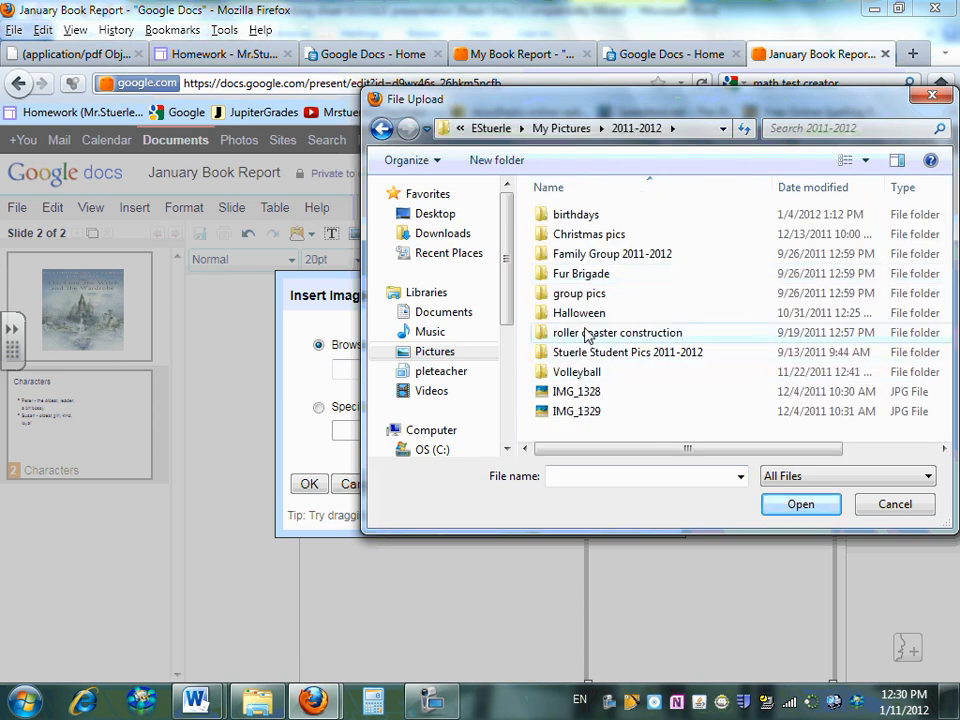
left_click(585, 351)
double_click(585, 355)
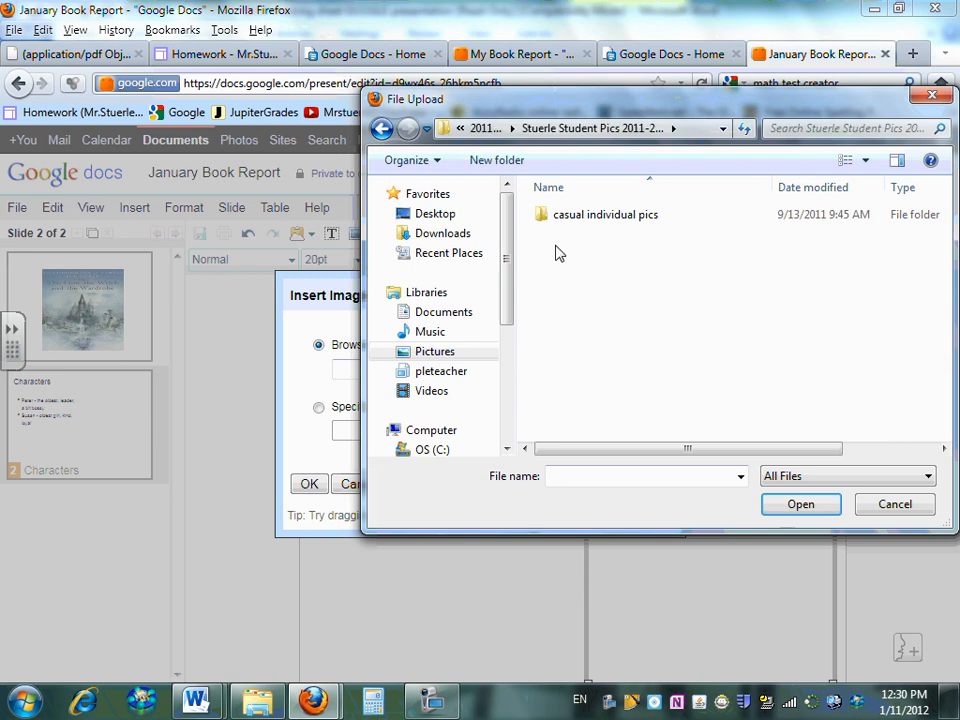
double_click(557, 225)
double_click(577, 228)
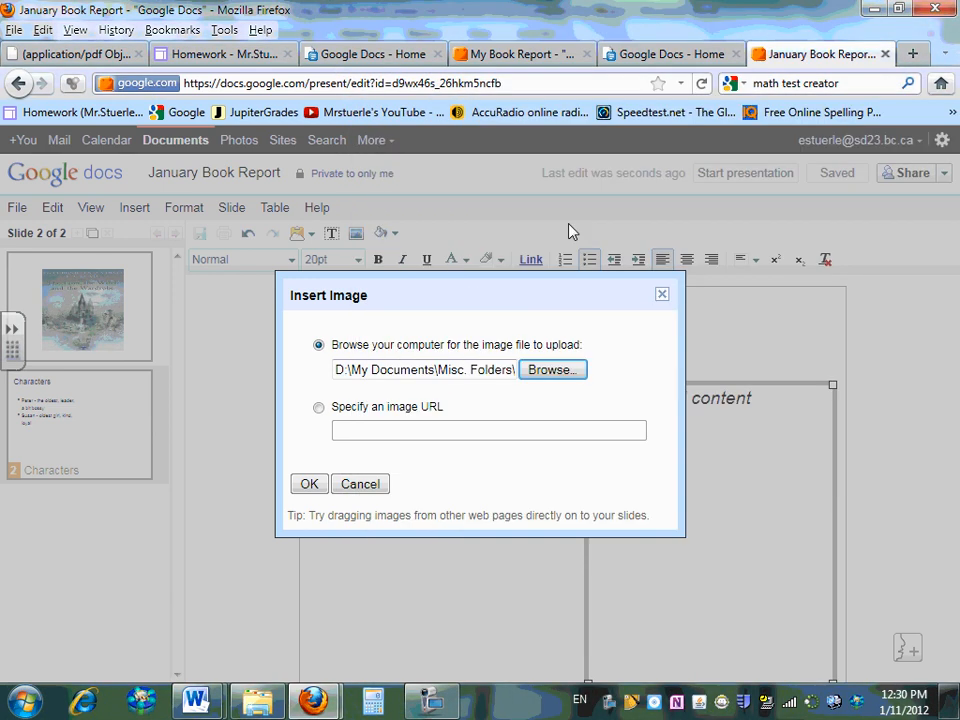
left_click(311, 486)
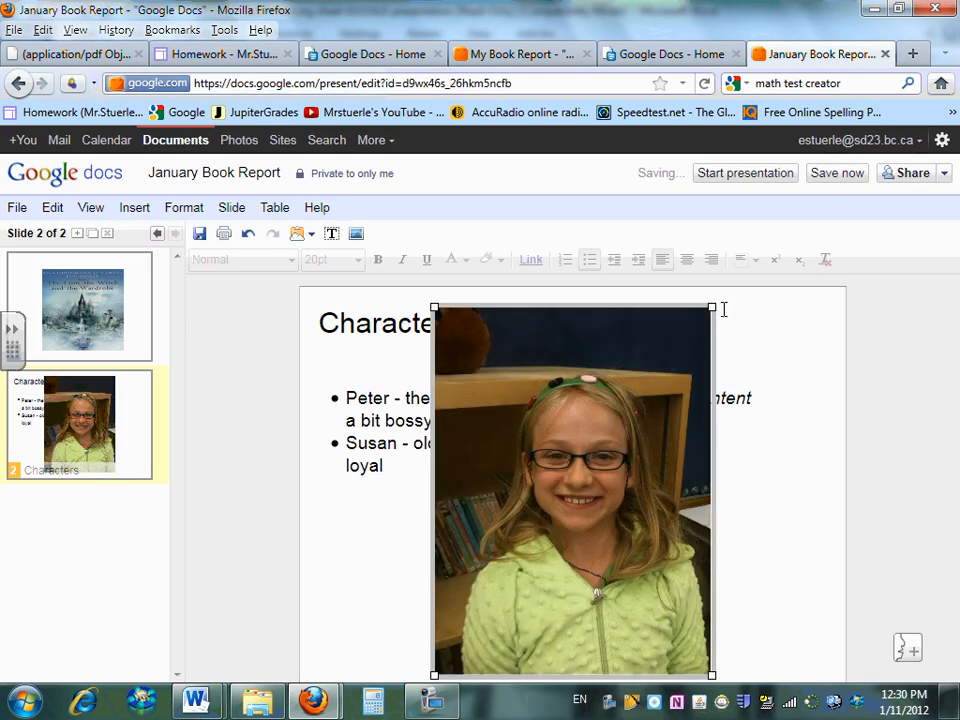
Shrink the photo, move it beside the bullets, and stretch it down to fill the right column
left_click_drag(712, 307, 592, 546)
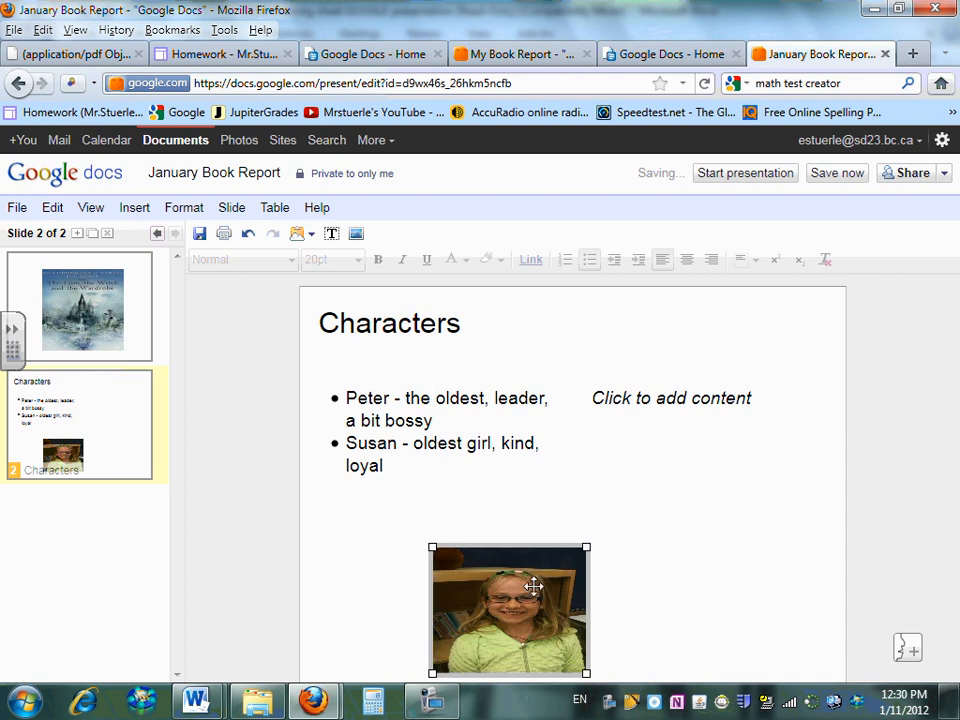
left_click_drag(527, 579, 703, 385)
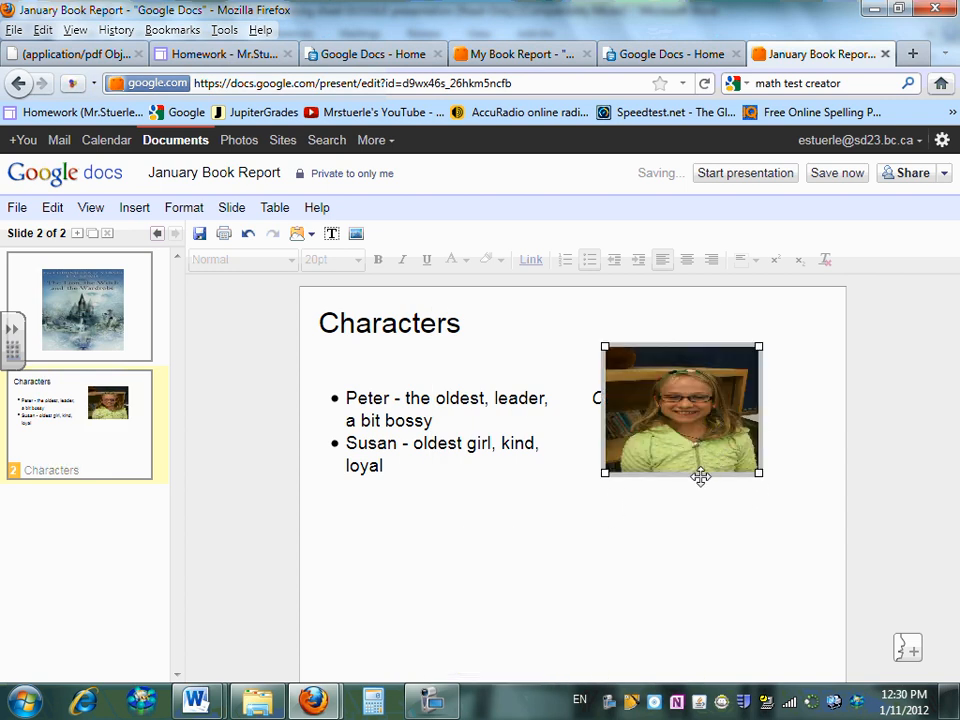
left_click_drag(763, 476, 771, 634)
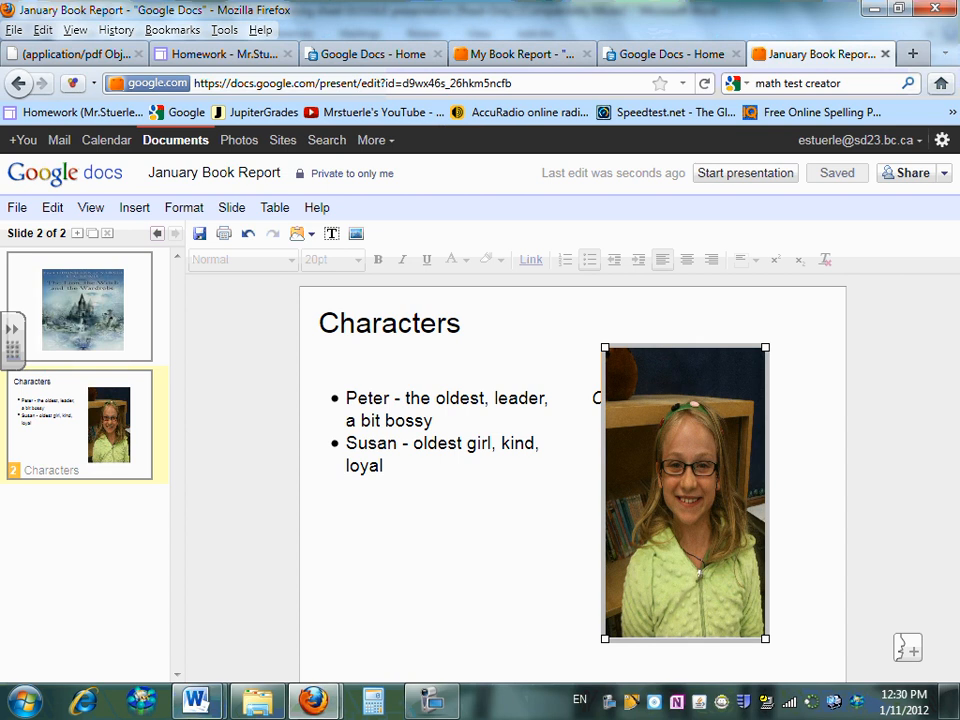
mouse_move(195, 698)
left_click(295, 585)
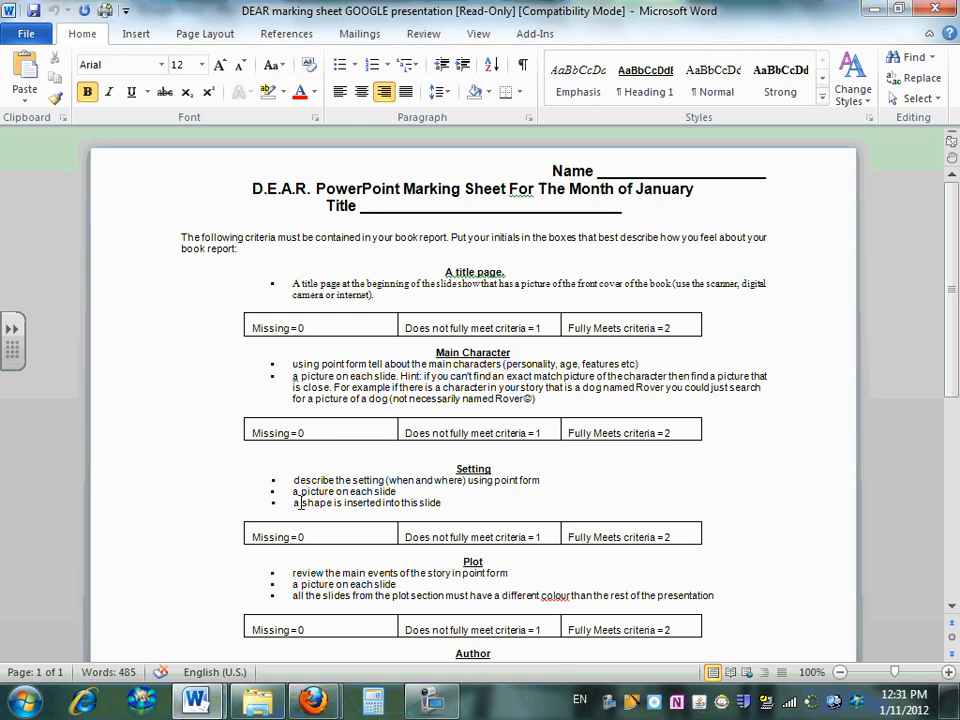
left_click_drag(300, 503, 432, 505)
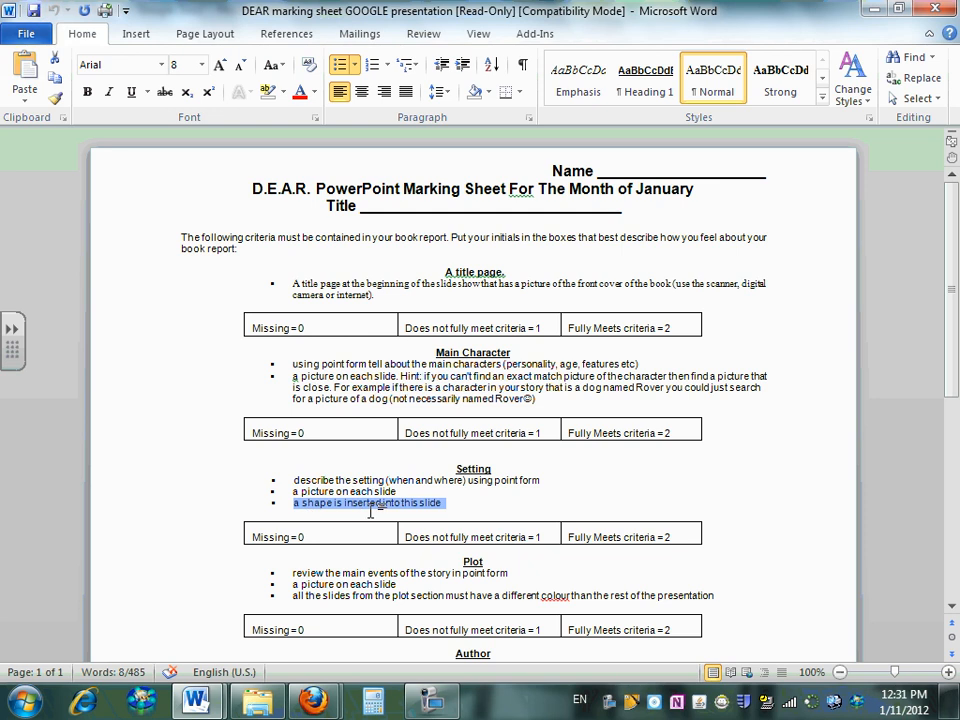
Add a new two-column slide titled 'Setting'
mouse_move(304, 712)
left_click(240, 628)
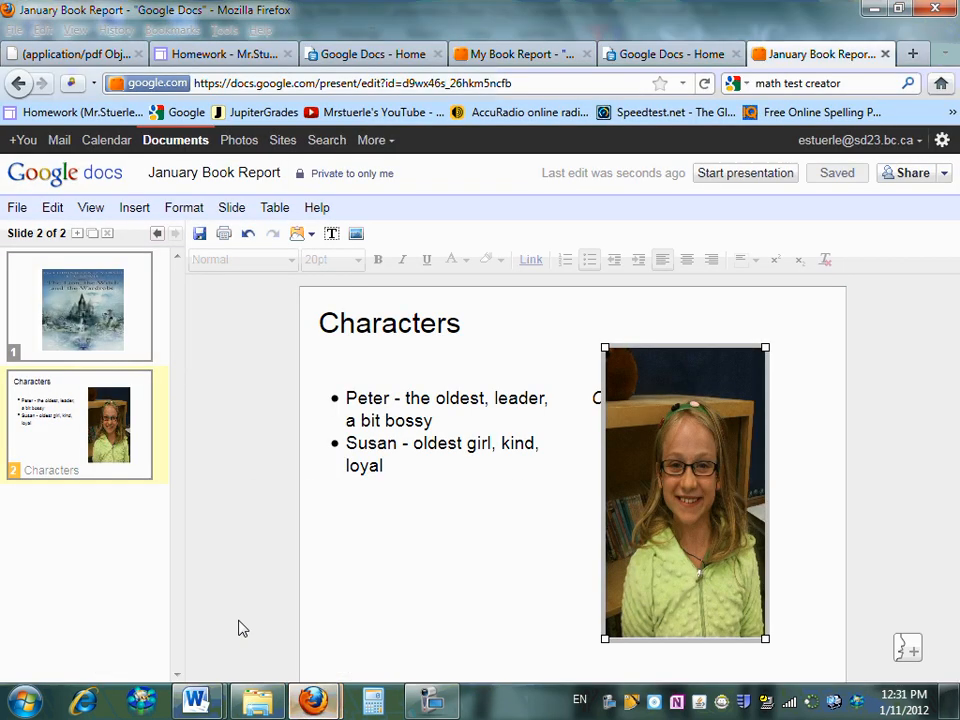
left_click(233, 207)
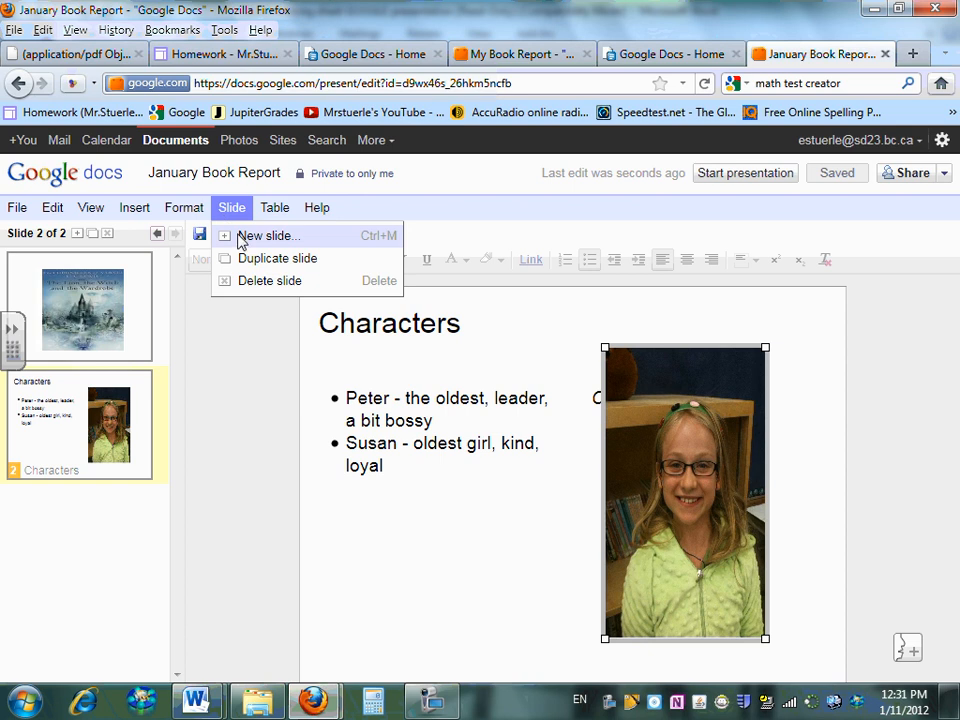
left_click(245, 236)
left_click(634, 326)
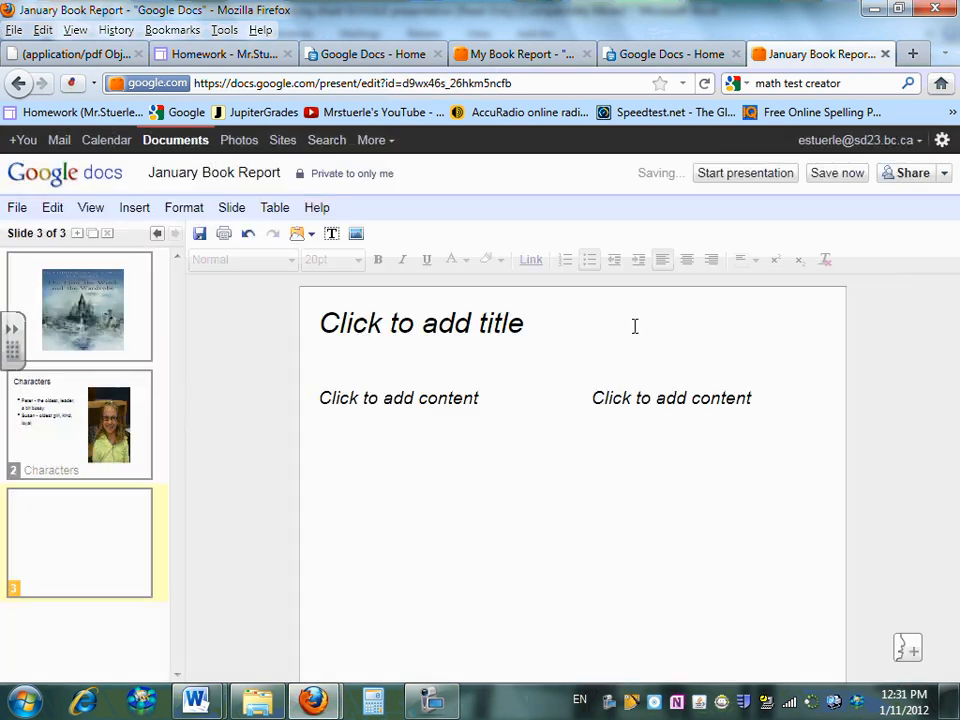
left_click(446, 316)
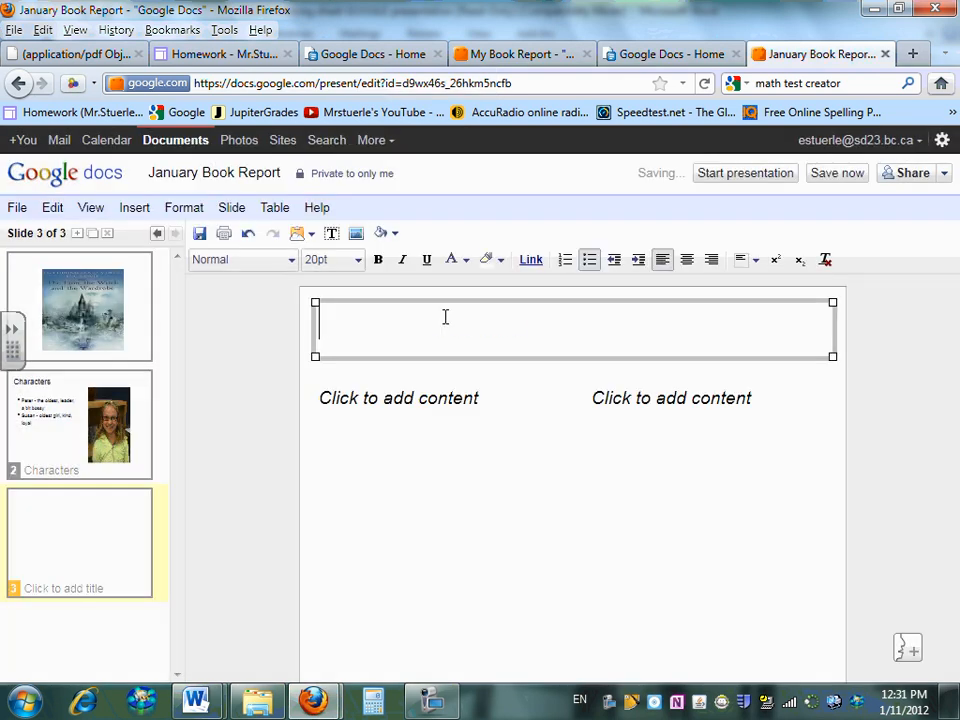
type("Setting")
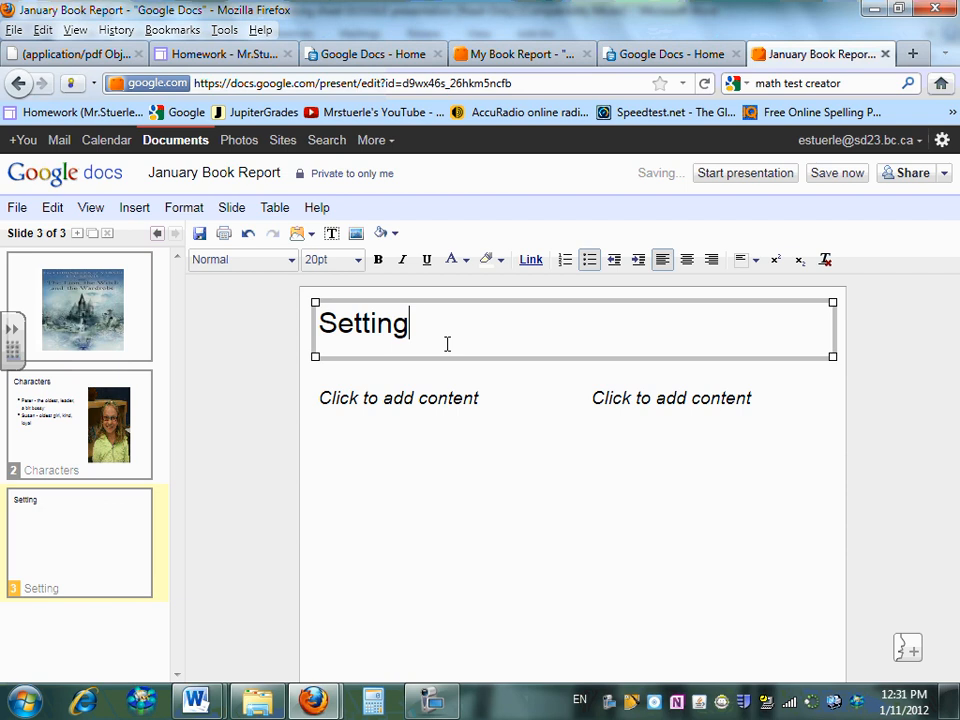
Type three lines of filler text into the Setting slide's left column
left_click(432, 405)
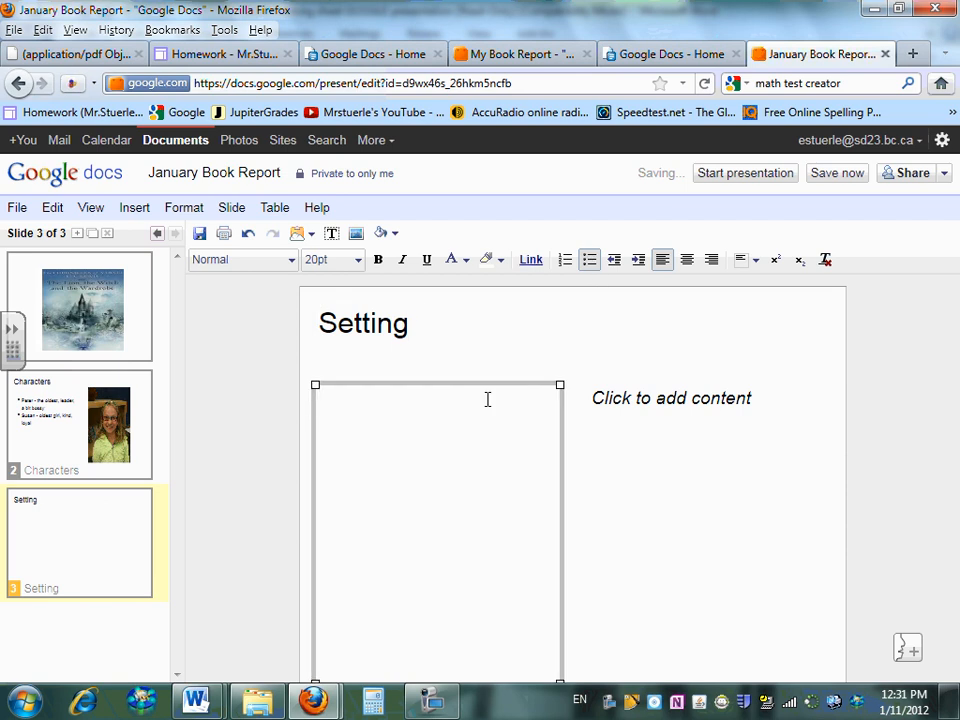
type("asd;ljksdfa;lkj;fsda")
key("Return")
type("aldfkj;lkjasdf;lk")
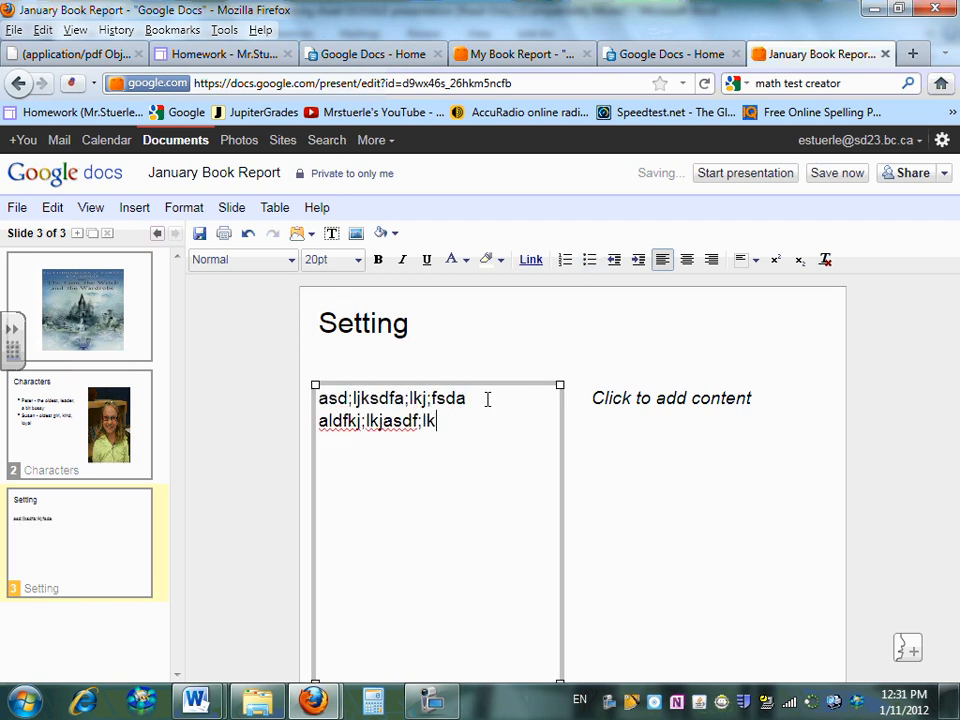
key("Return")
type("a;sldkfj;lasdkj;lfjkda")
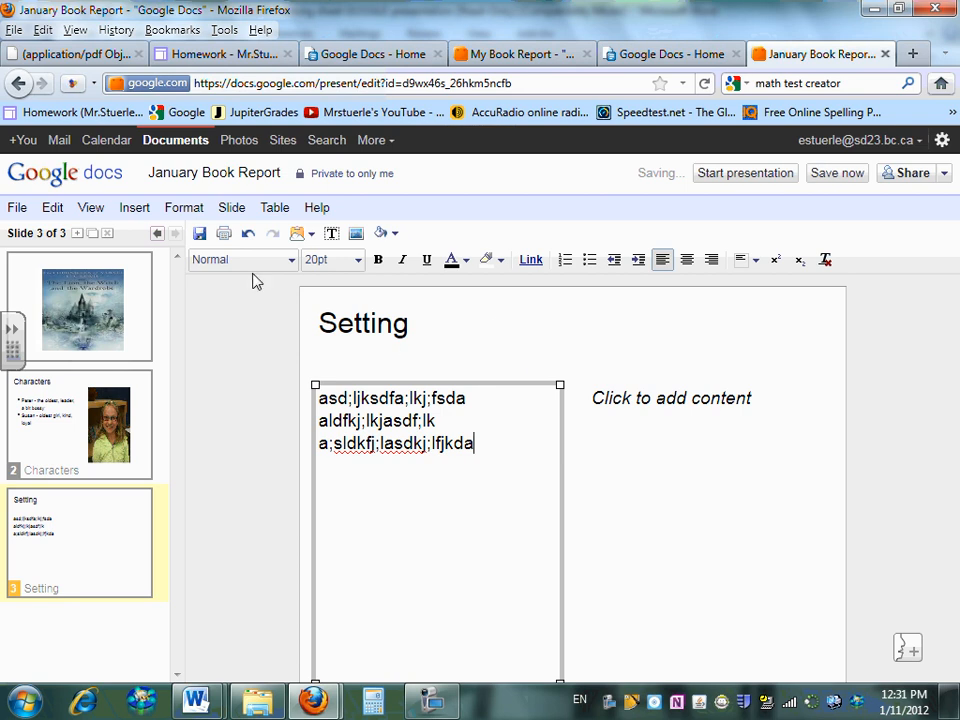
left_click(145, 216)
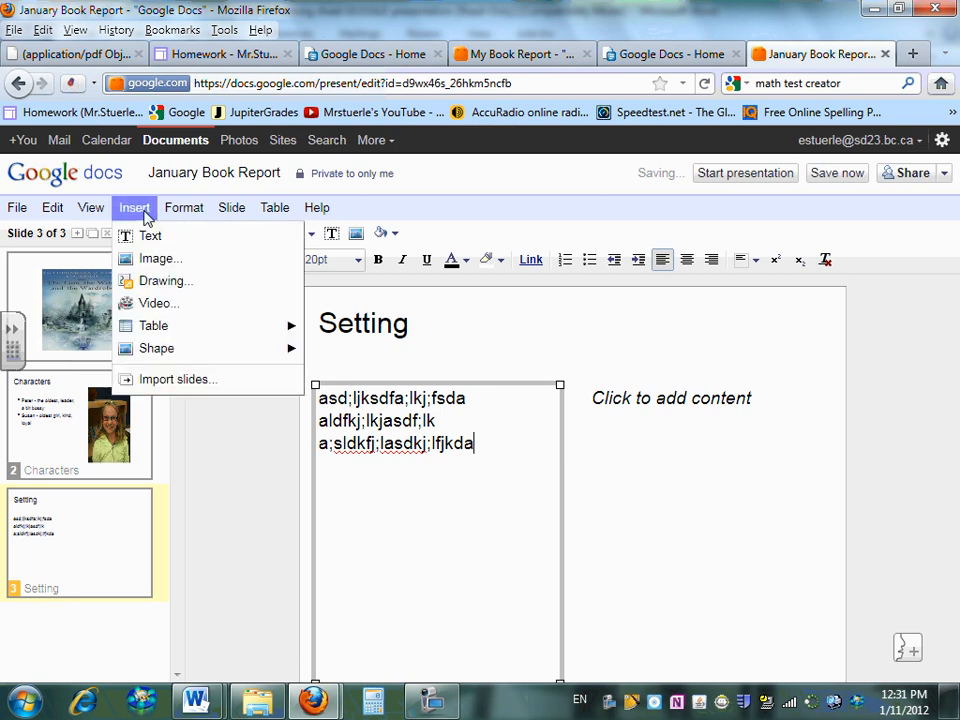
Place a circle shape at the slide's upper left and send it to back behind the text
mouse_move(176, 356)
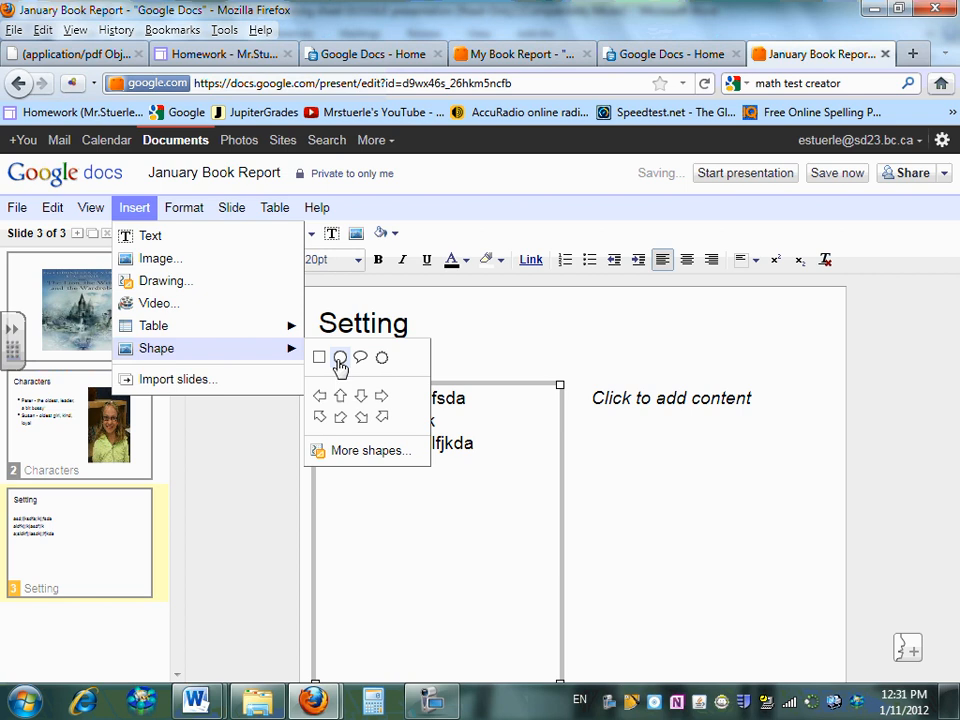
left_click(340, 364)
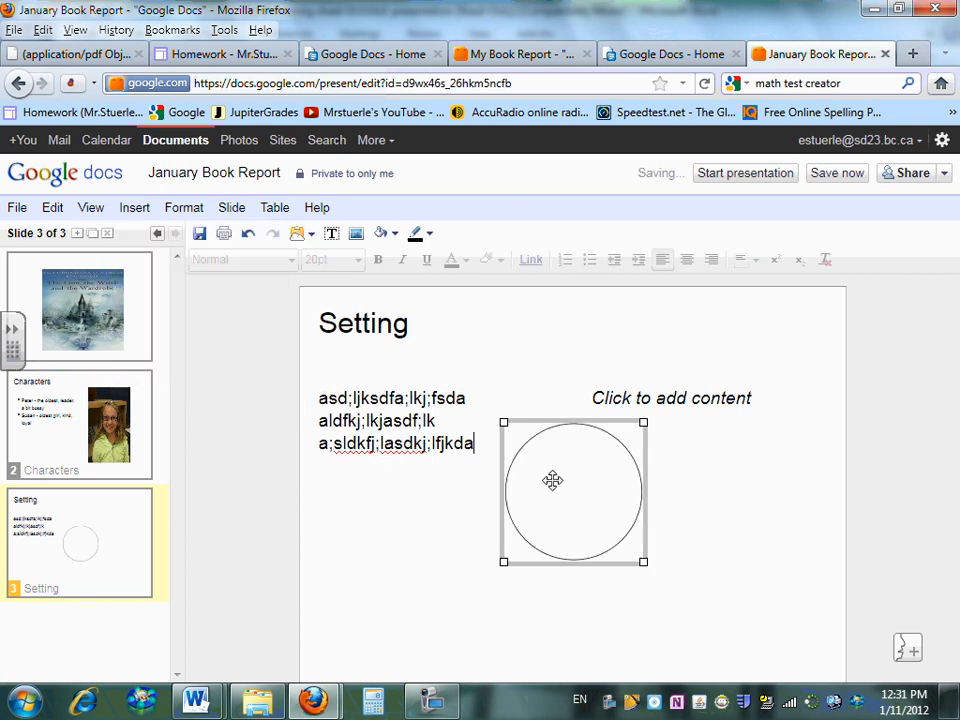
left_click_drag(552, 480, 352, 343)
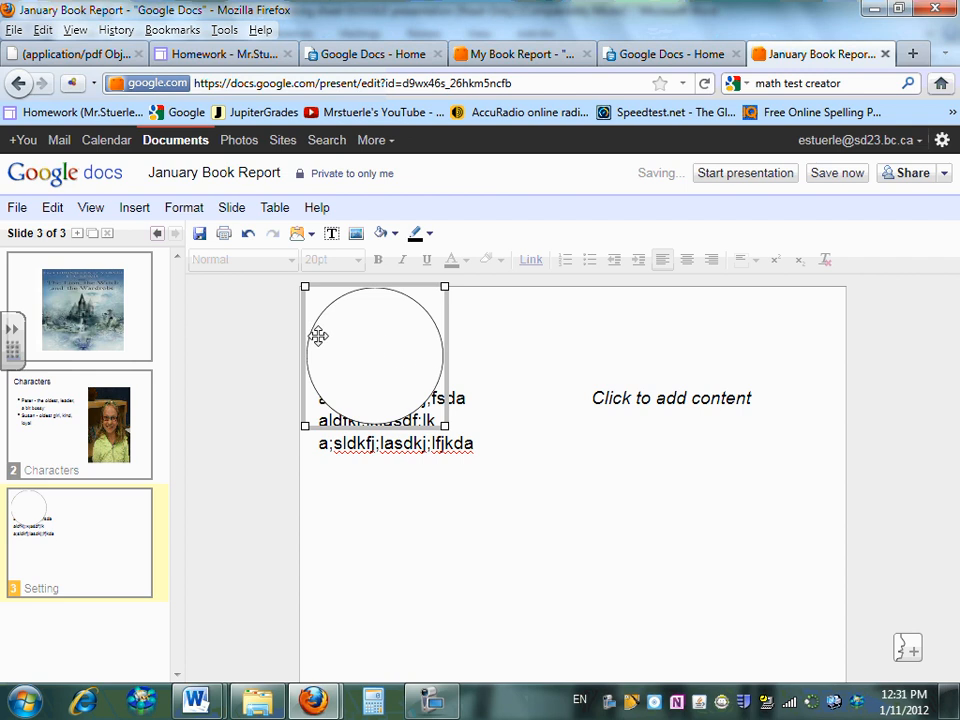
right_click(394, 357)
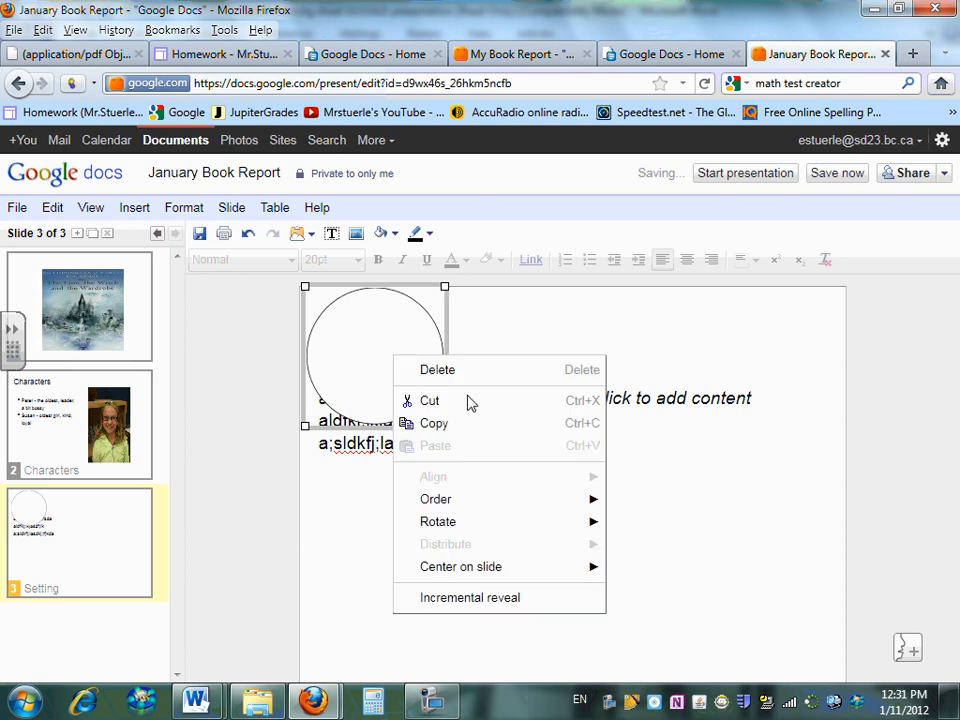
mouse_move(484, 505)
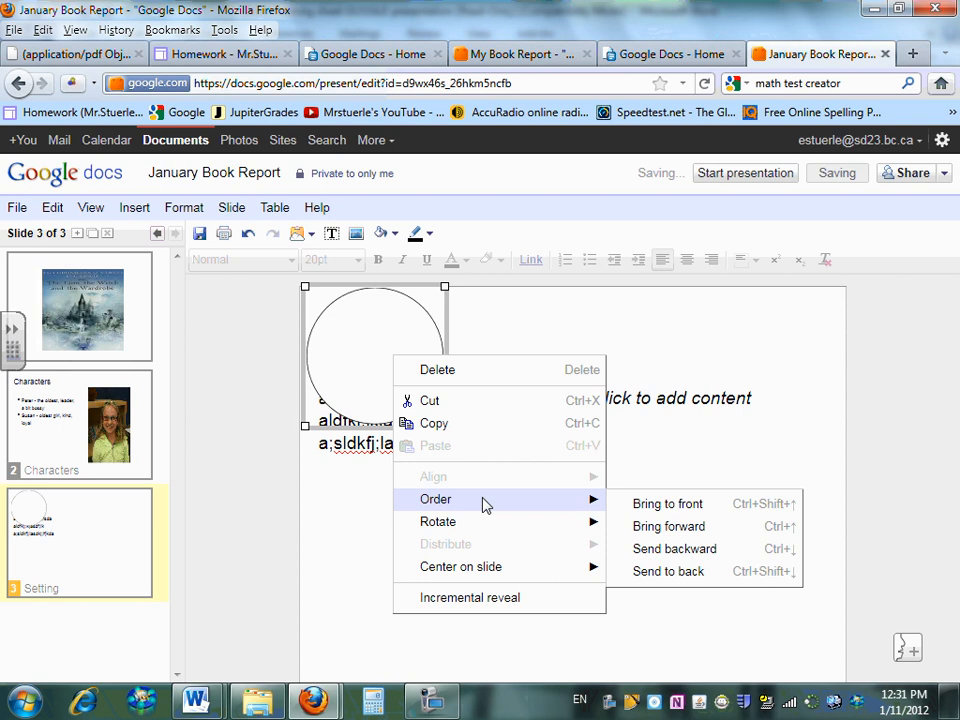
left_click(668, 572)
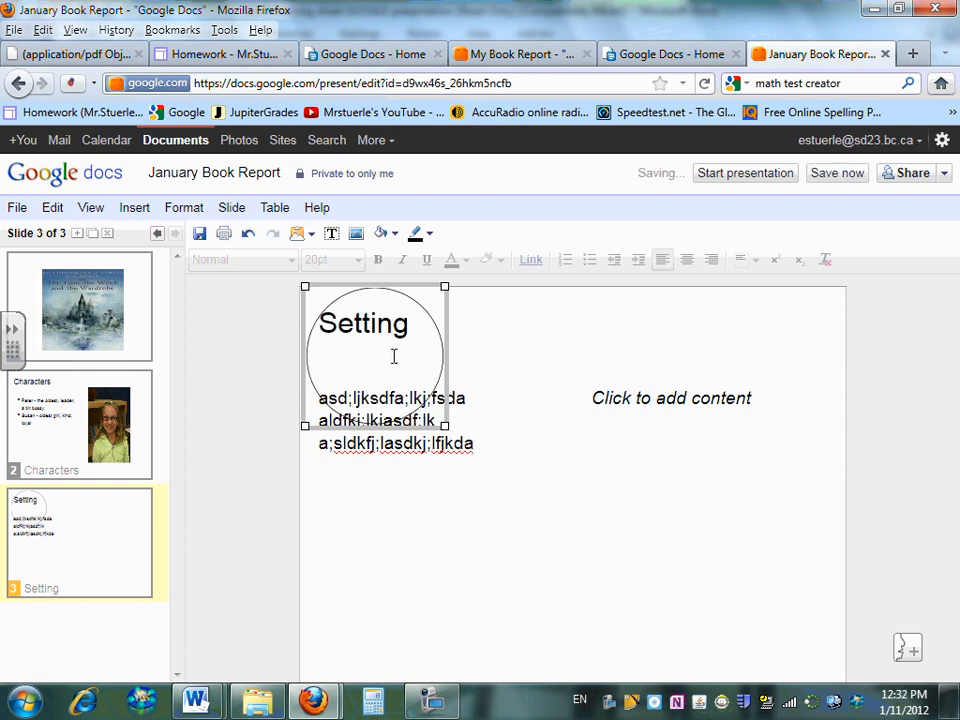
mouse_move(386, 298)
left_mouse_down()
mouse_move(437, 361)
mouse_move(381, 321)
mouse_move(396, 300)
left_mouse_up()
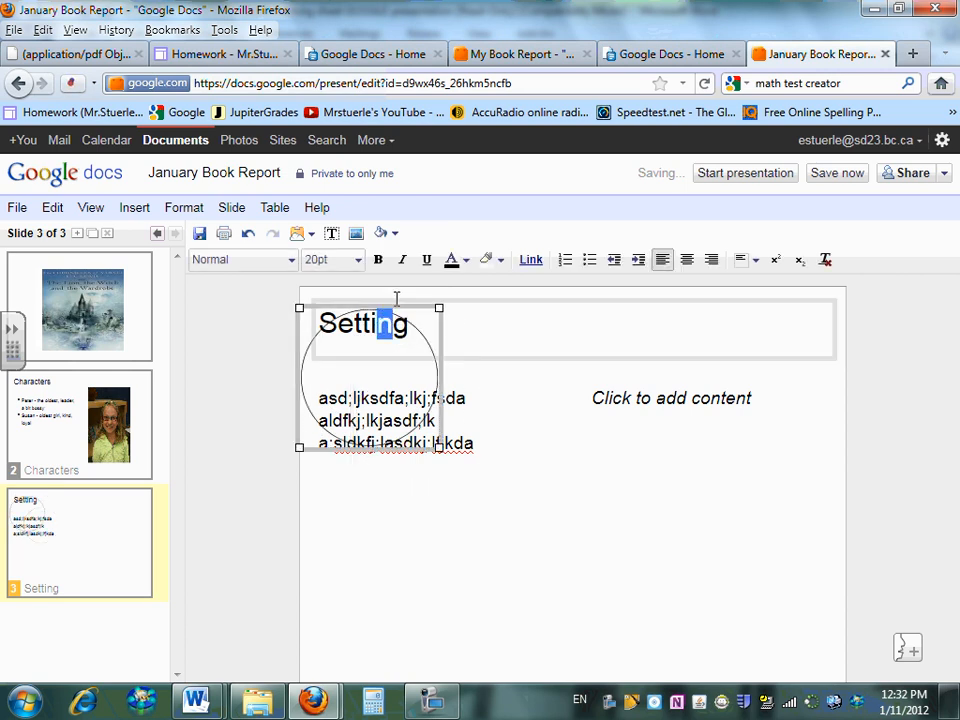
Centre-align the 'Setting' title text
left_click(403, 415)
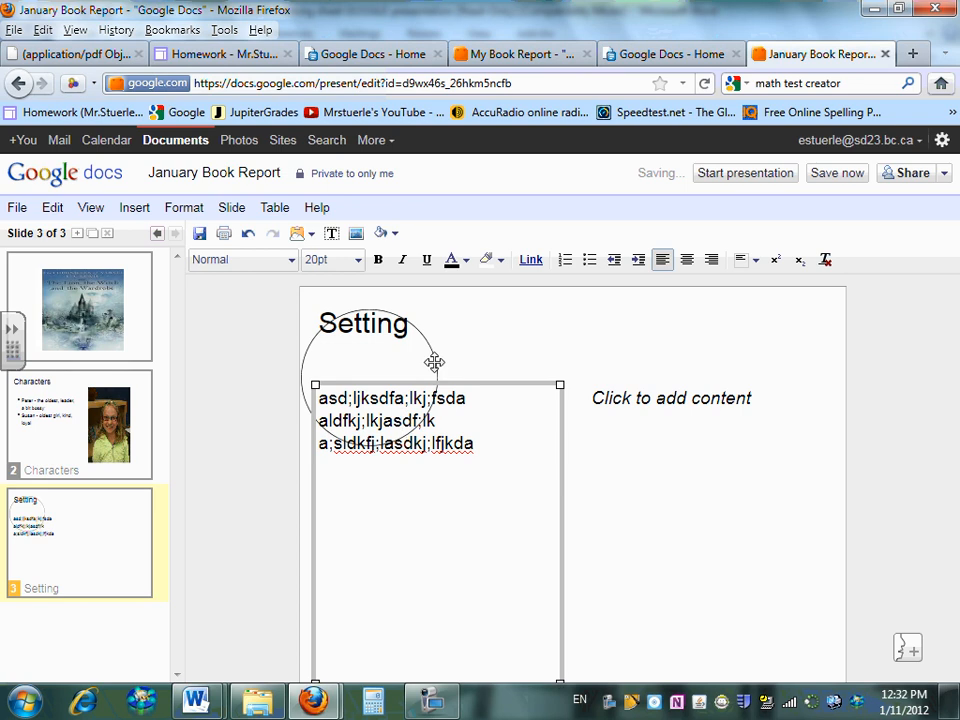
mouse_move(433, 361)
left_mouse_down()
mouse_move(484, 358)
mouse_move(443, 349)
left_mouse_up()
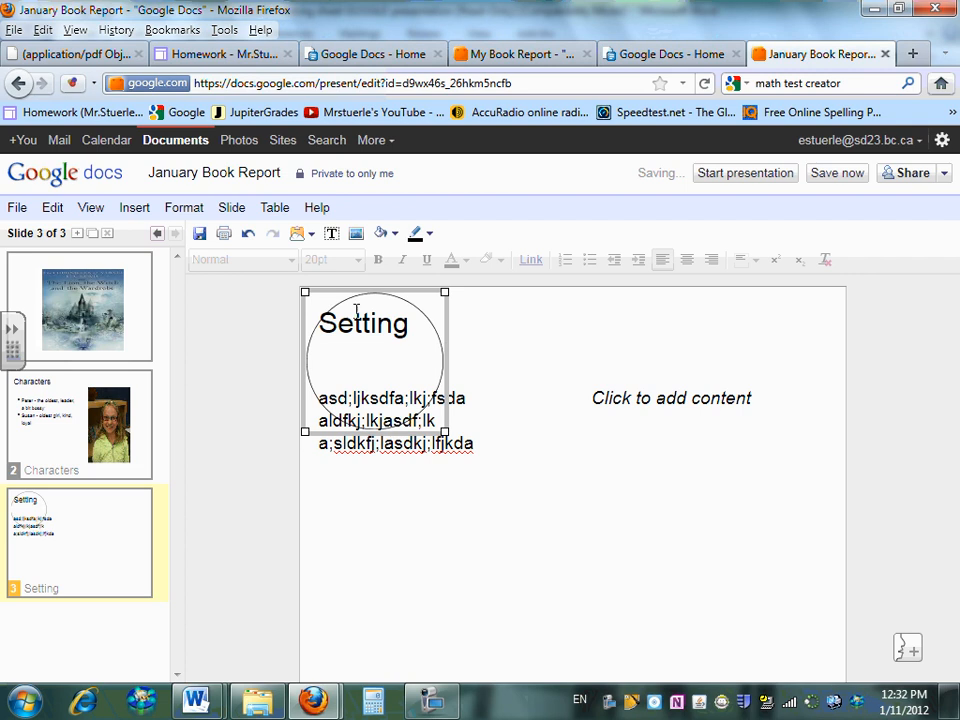
left_click_drag(375, 287, 475, 401)
left_click(324, 326)
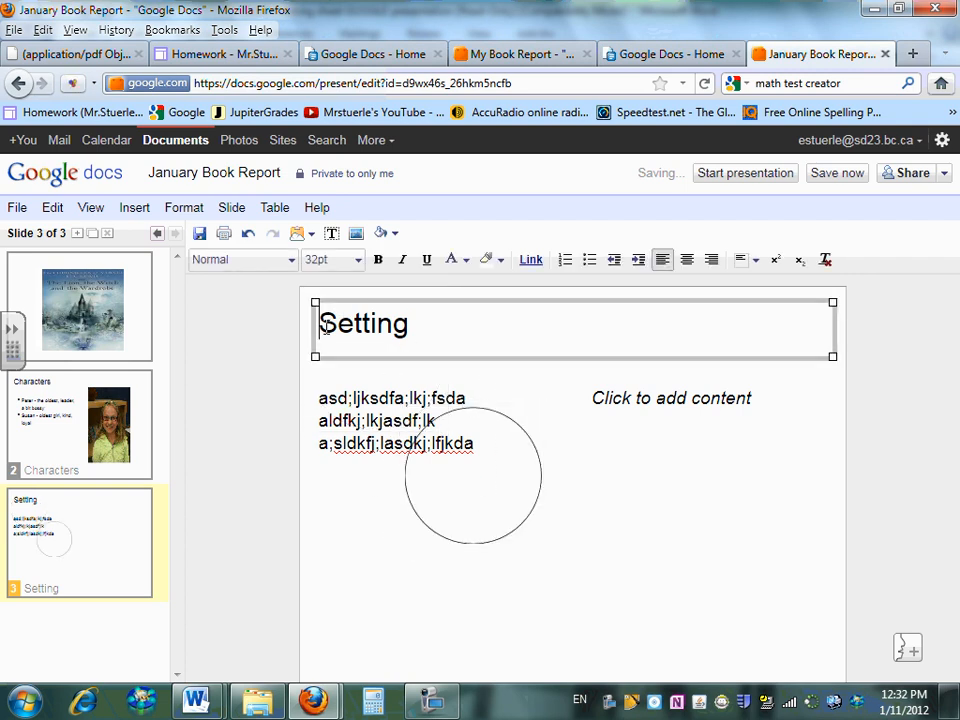
left_click_drag(320, 326, 424, 332)
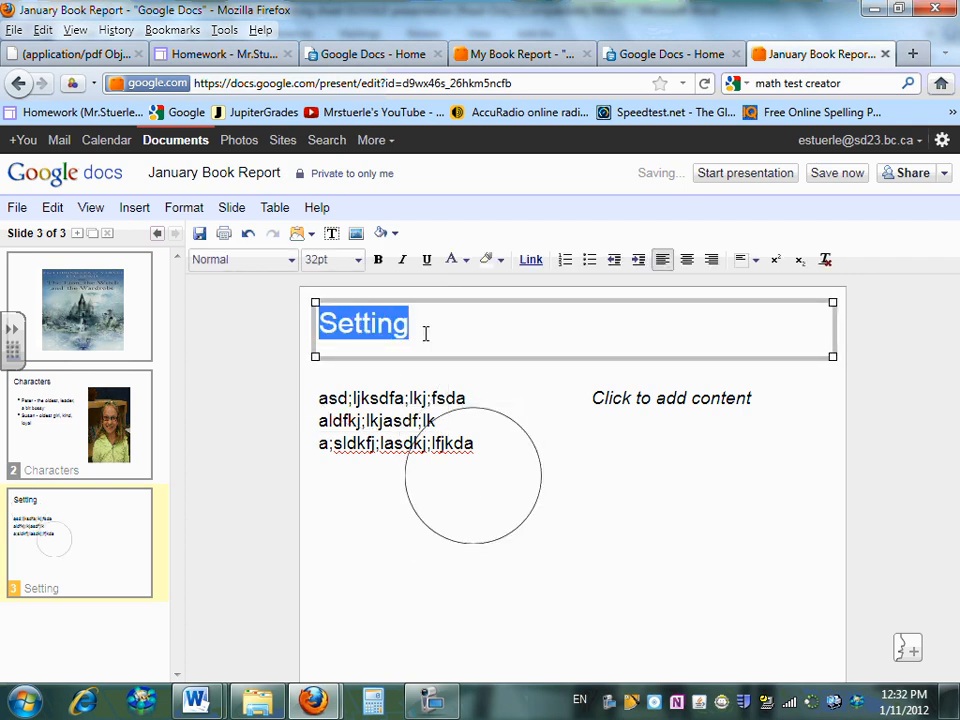
left_click(689, 264)
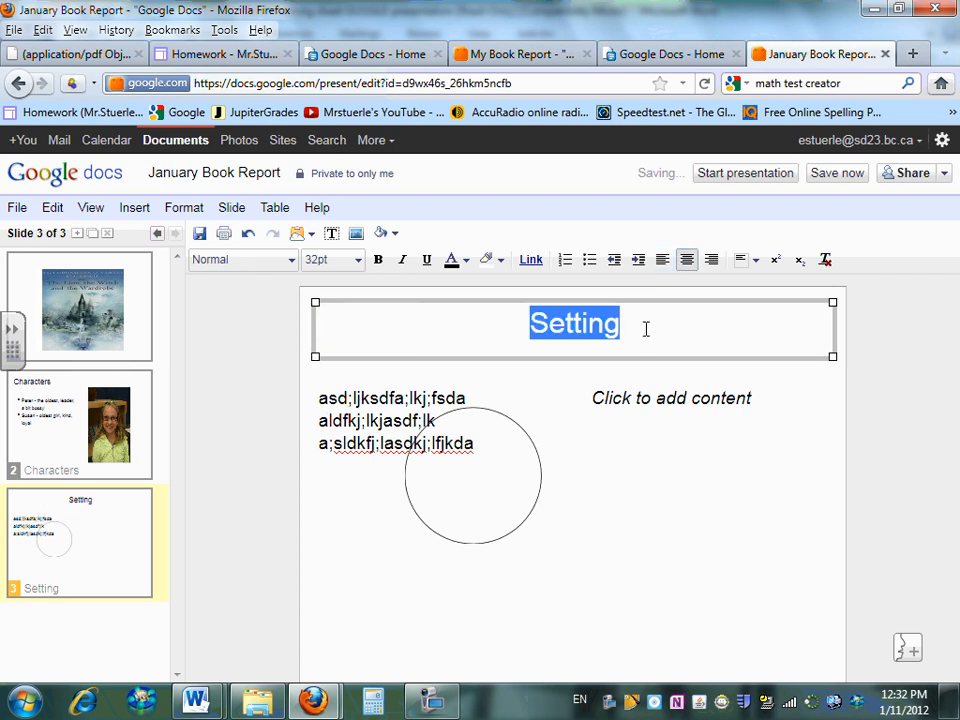
Move the circle up around the title and the body text box up beneath it
left_click(535, 444)
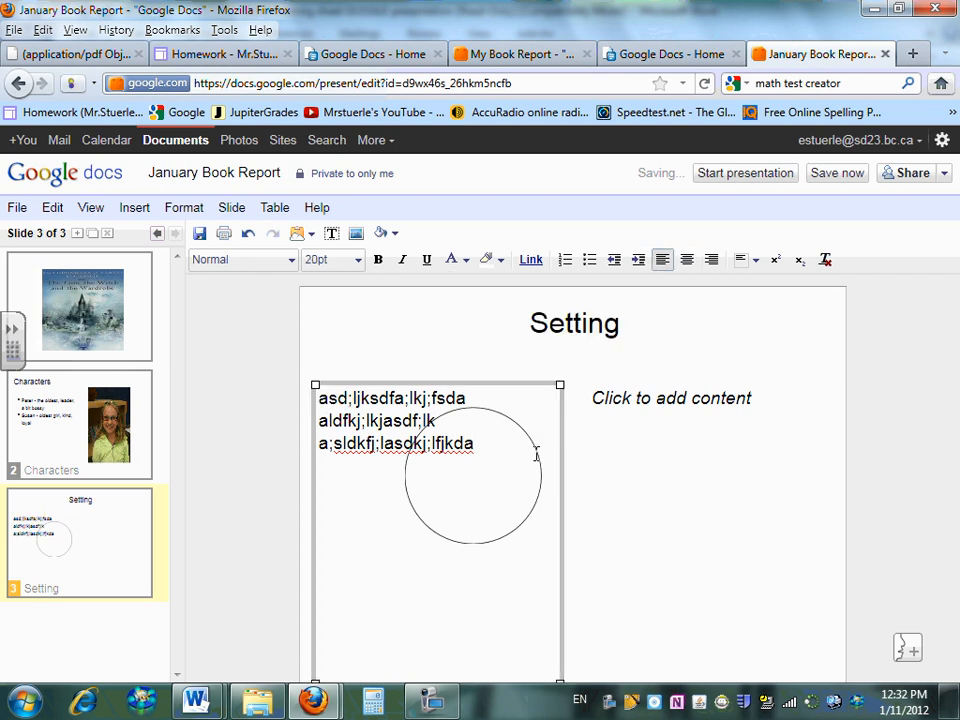
left_click(617, 474)
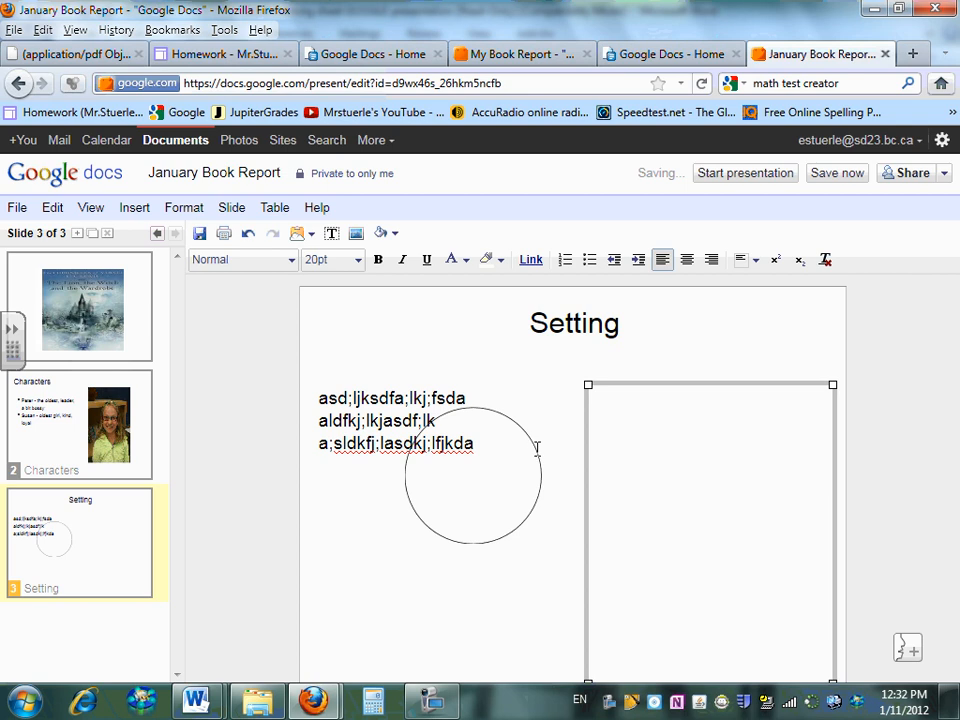
left_click(537, 448)
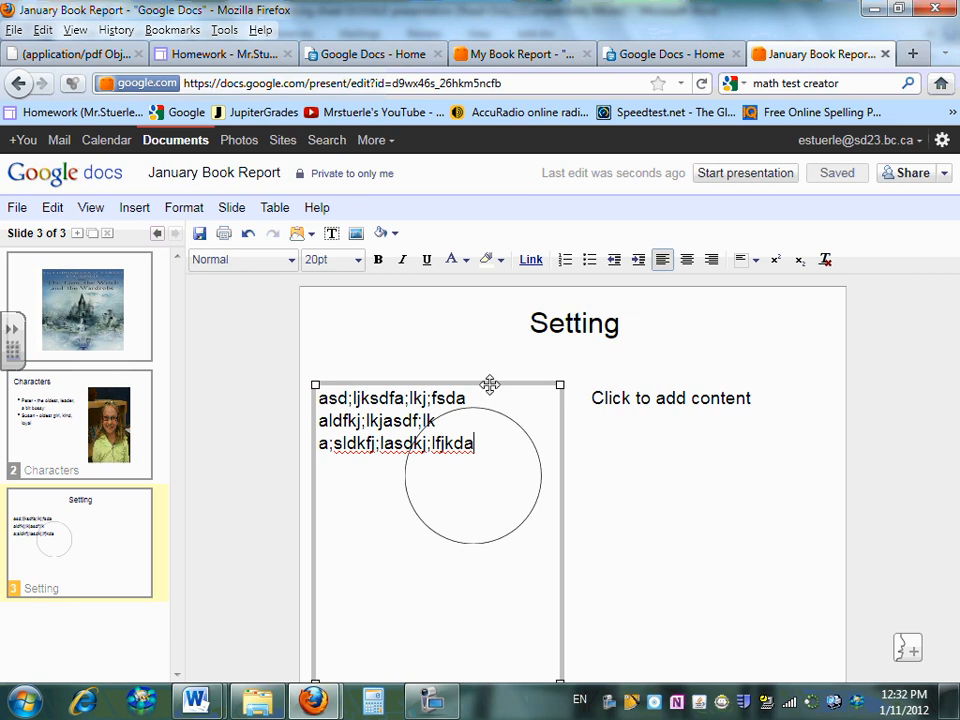
left_click_drag(489, 384, 508, 482)
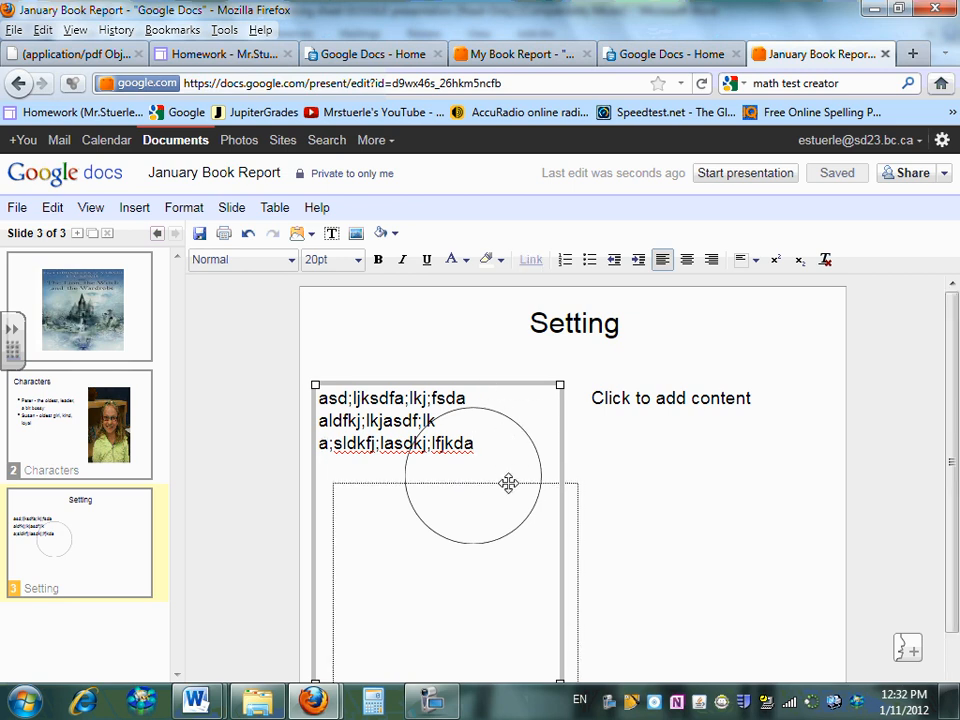
left_click(495, 413)
left_click_drag(495, 413, 595, 297)
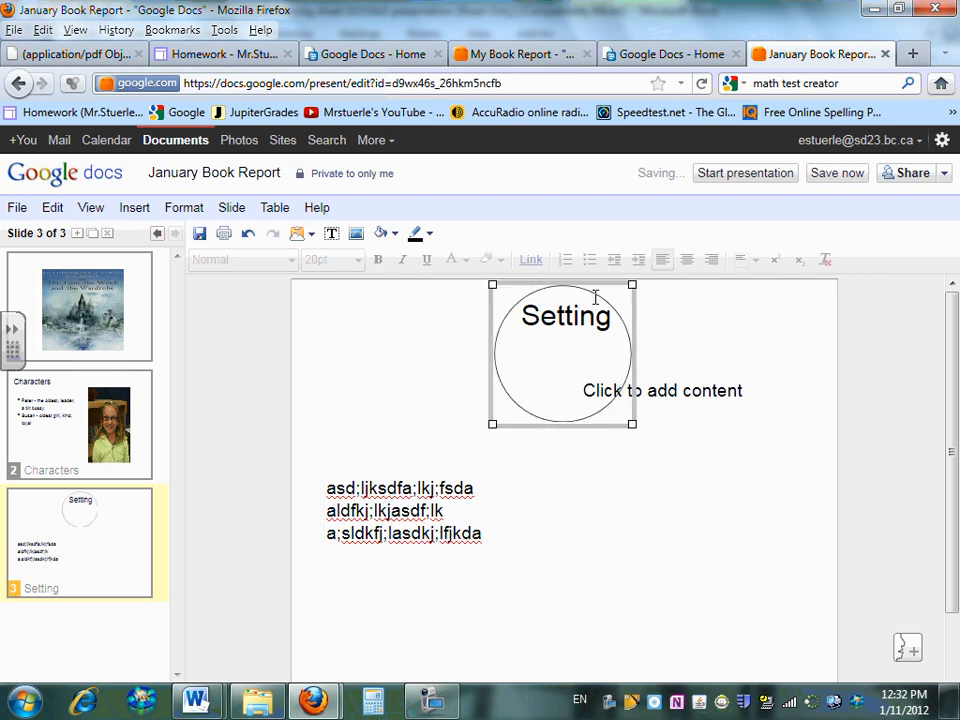
left_click(411, 506)
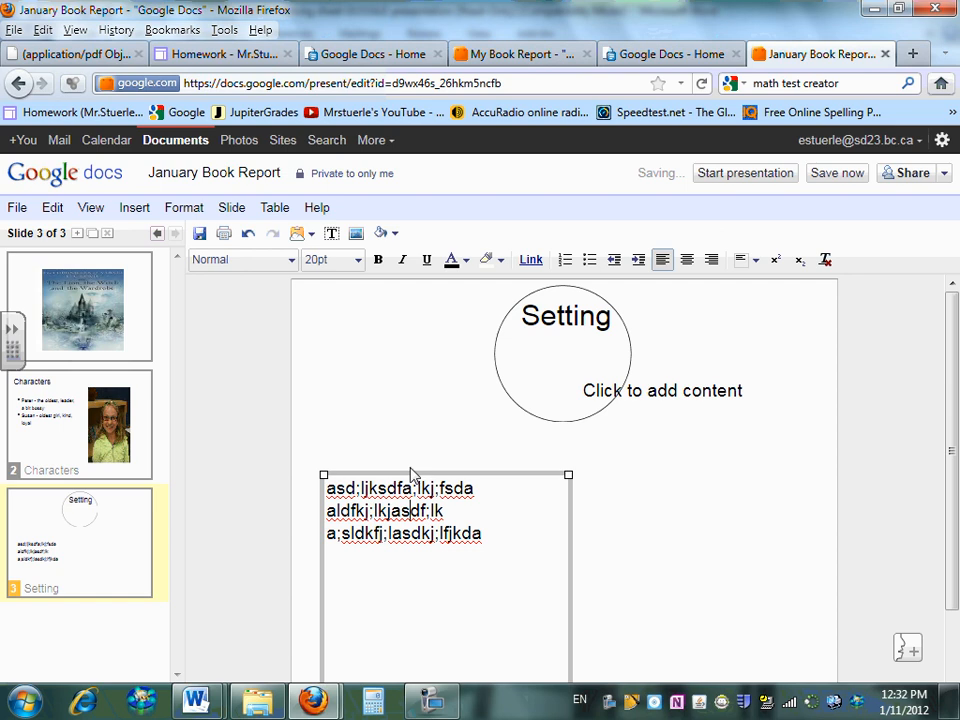
left_click_drag(405, 472, 391, 401)
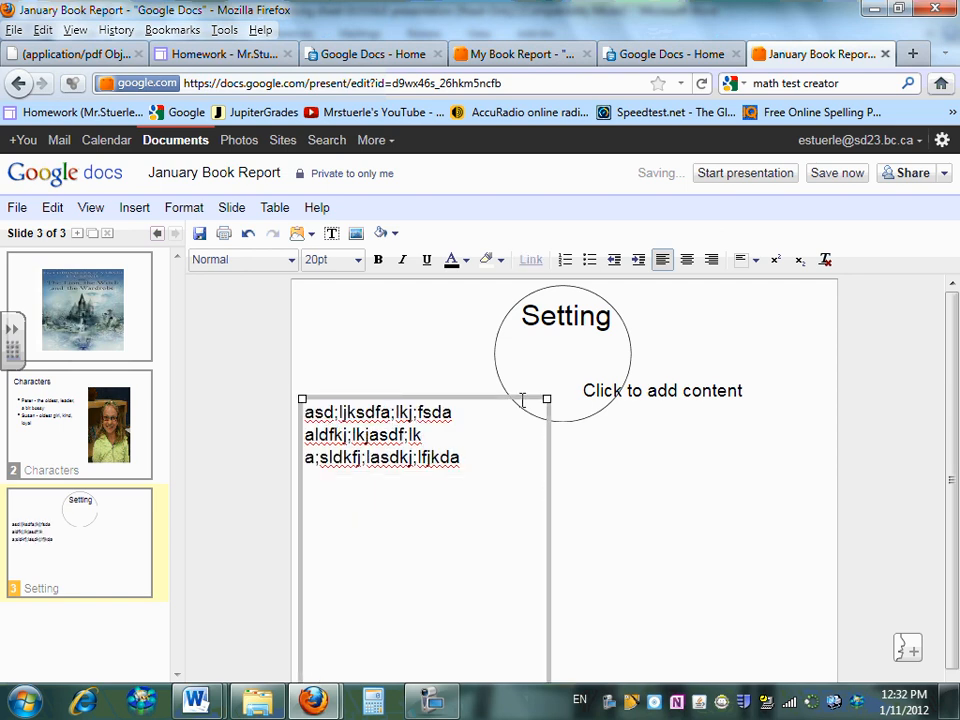
mouse_move(205, 699)
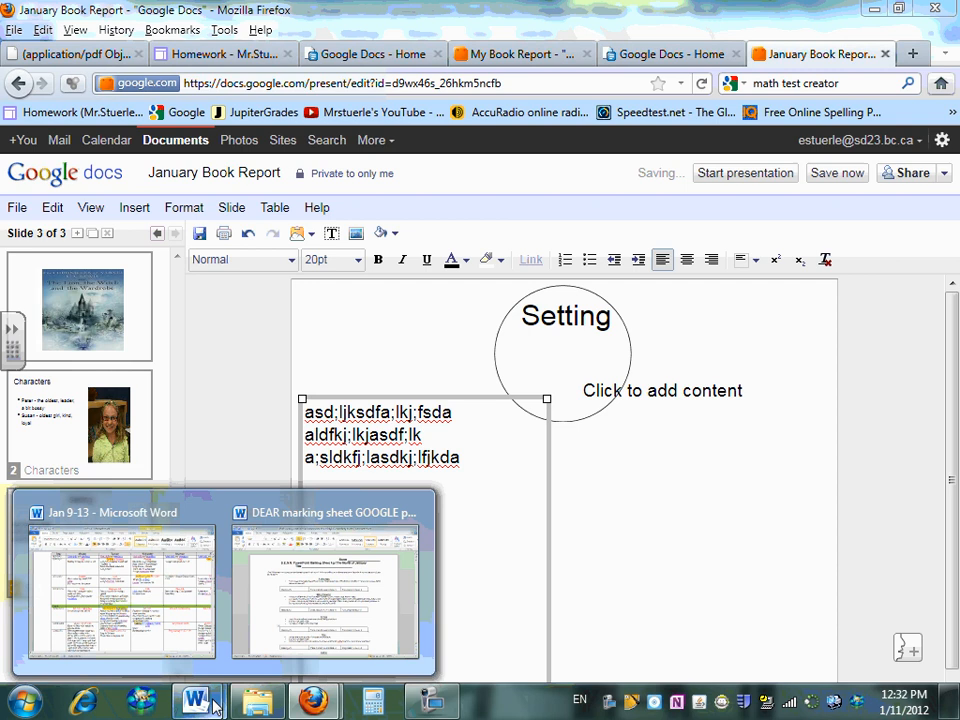
left_click(340, 600)
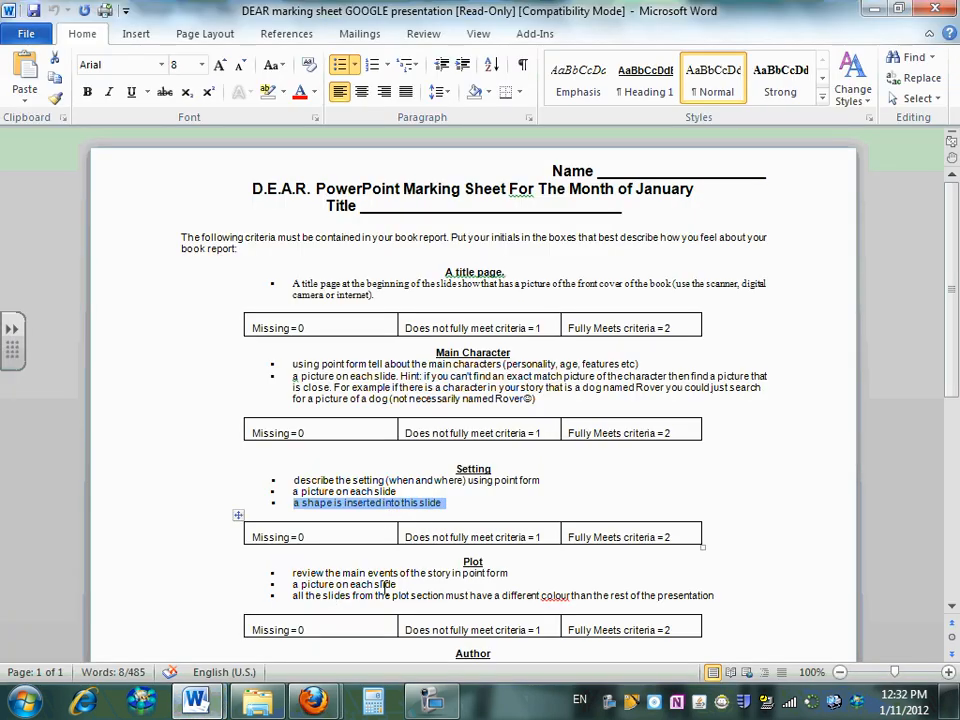
scroll(386, 585, "down", 3)
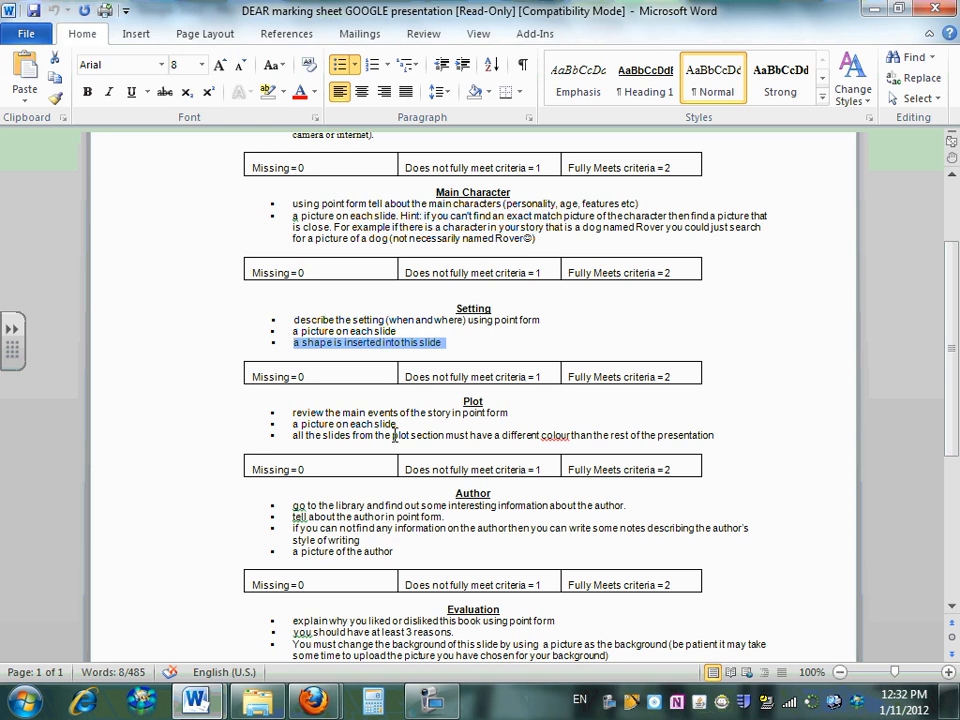
left_click_drag(322, 436, 697, 432)
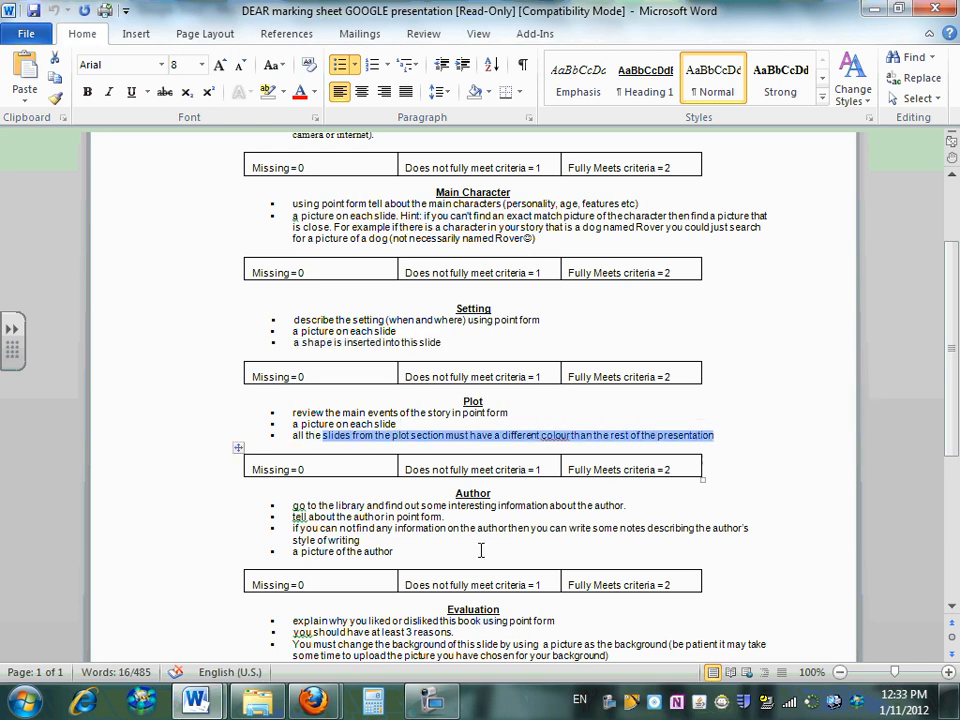
left_click(313, 700)
Add a two-column slide after Setting titled 'Plot' with a line of filler text on the left
left_click(258, 626)
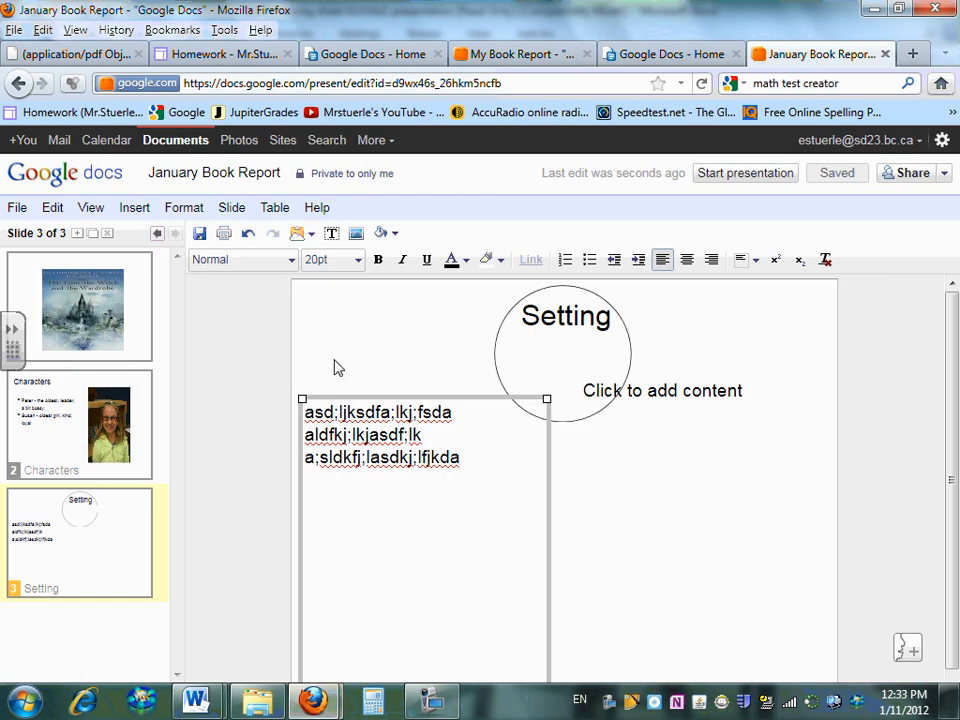
left_click(120, 482)
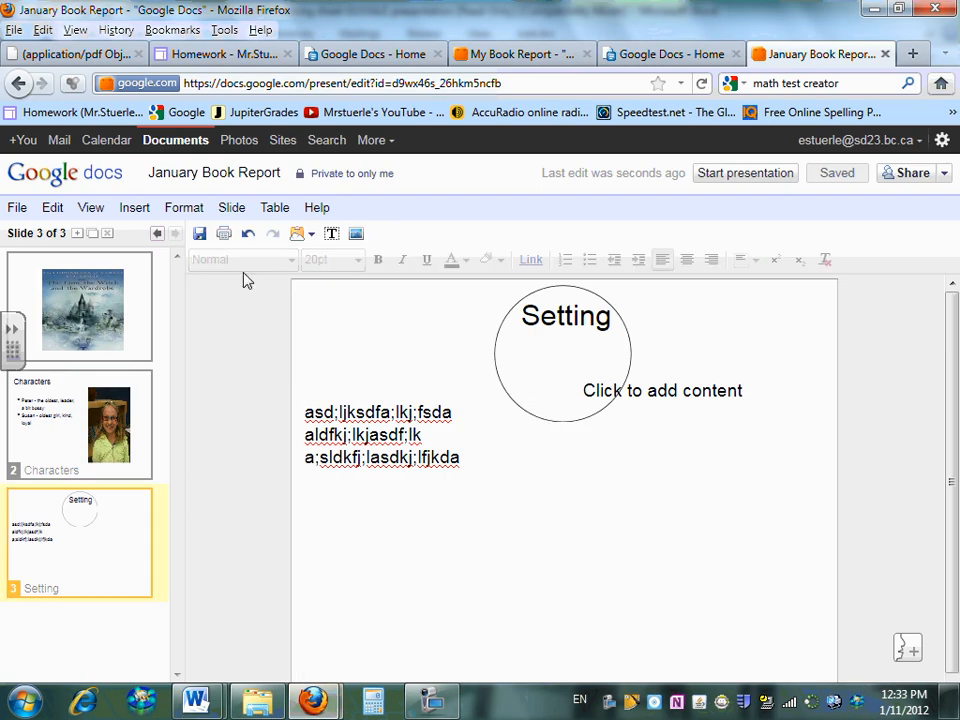
left_click(234, 212)
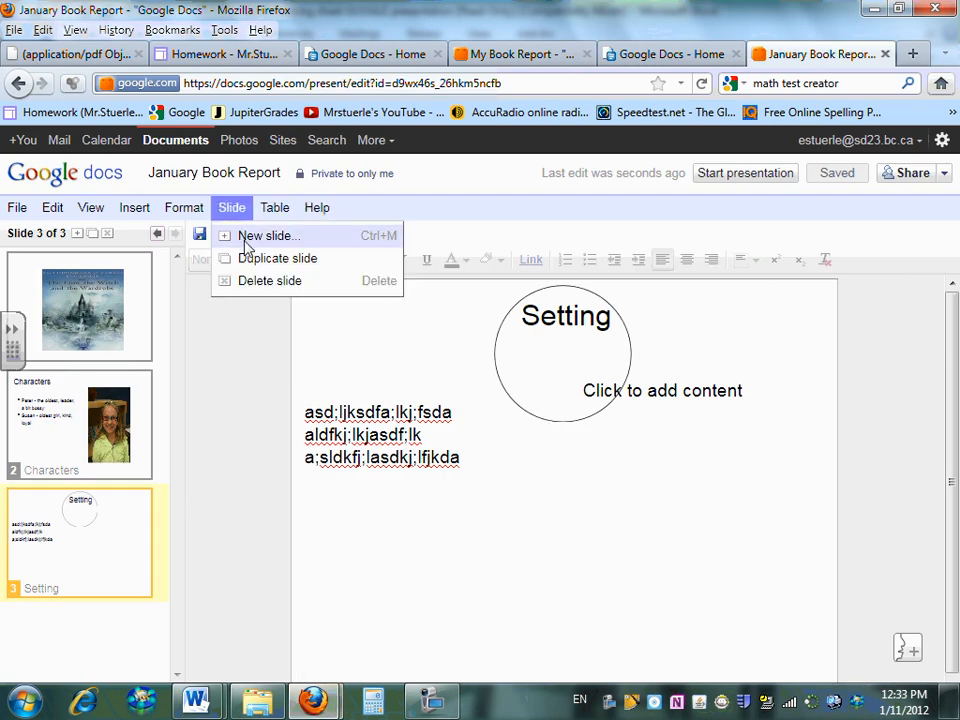
left_click(255, 234)
left_click(630, 314)
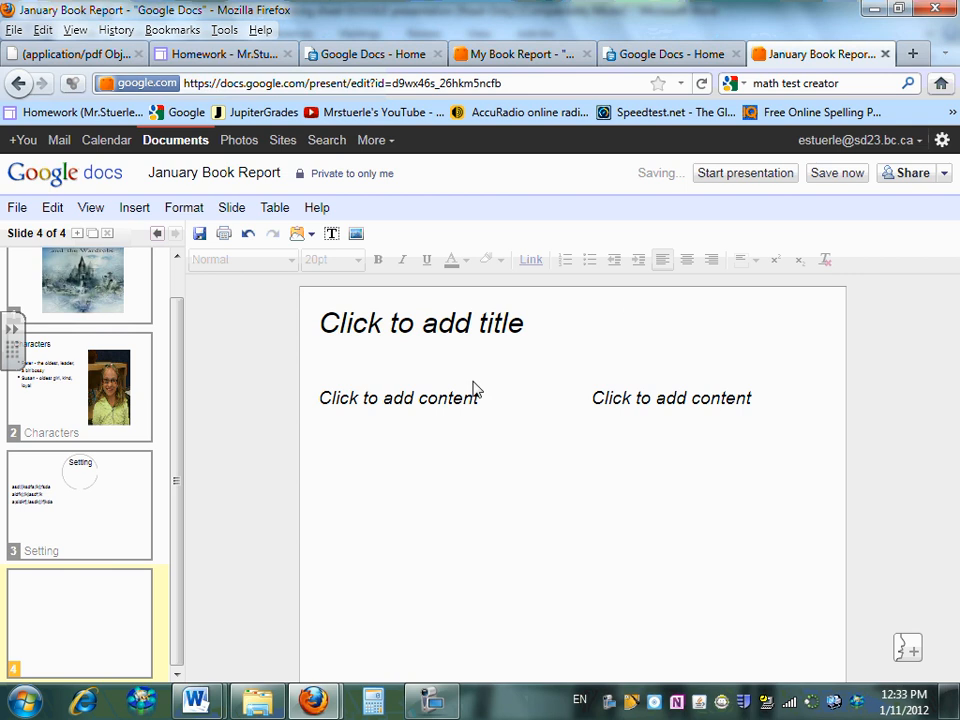
left_click(415, 327)
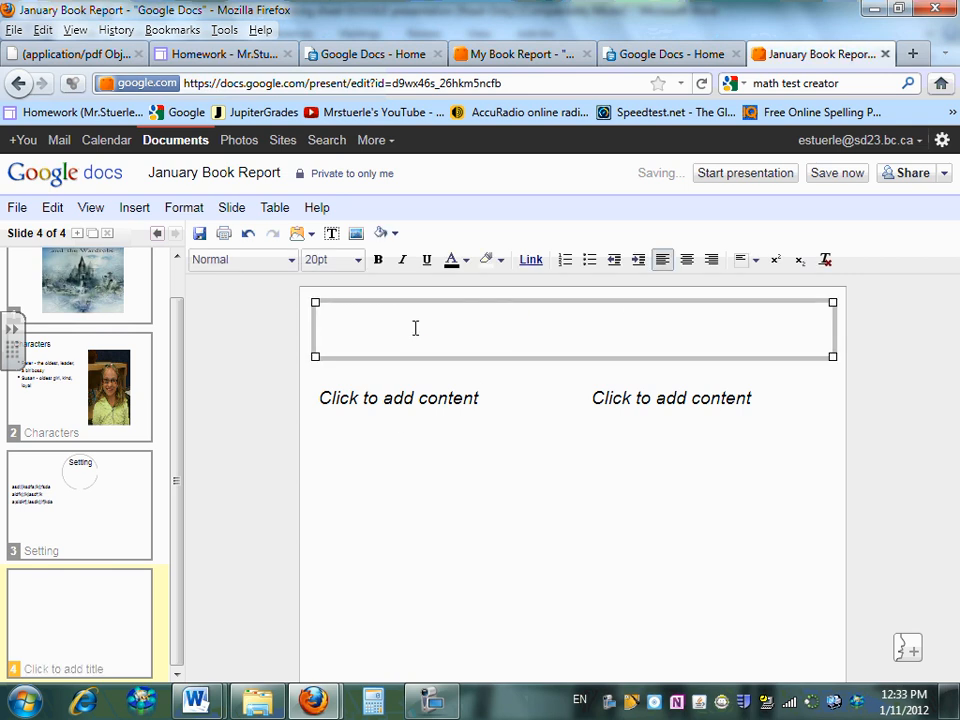
type("Plot")
left_click(435, 398)
type("asdffdaklajdsfkj")
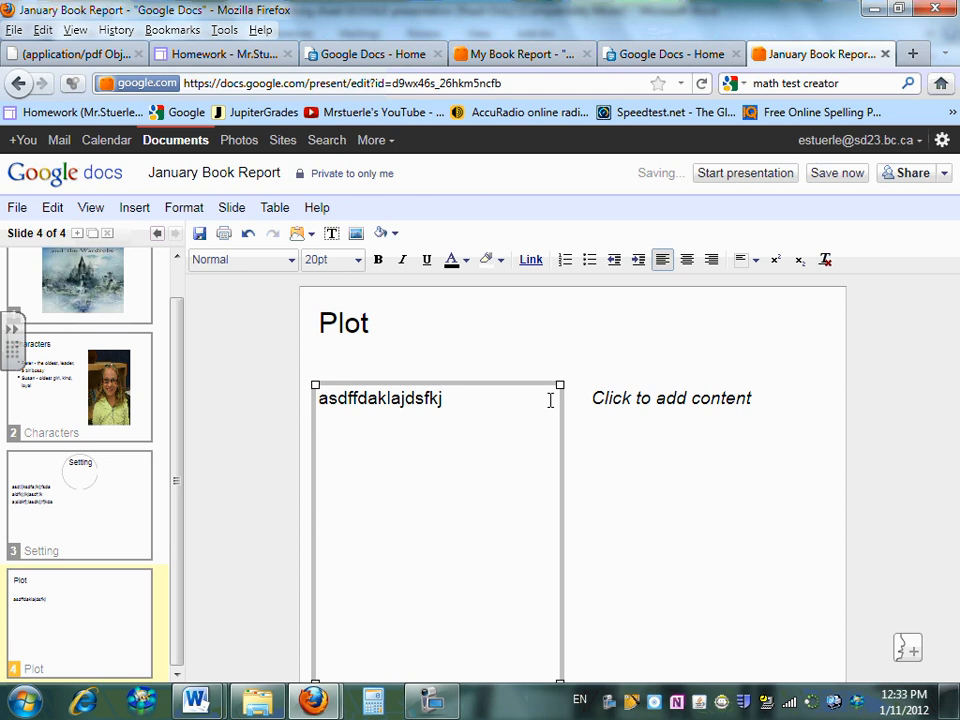
right_click(432, 477)
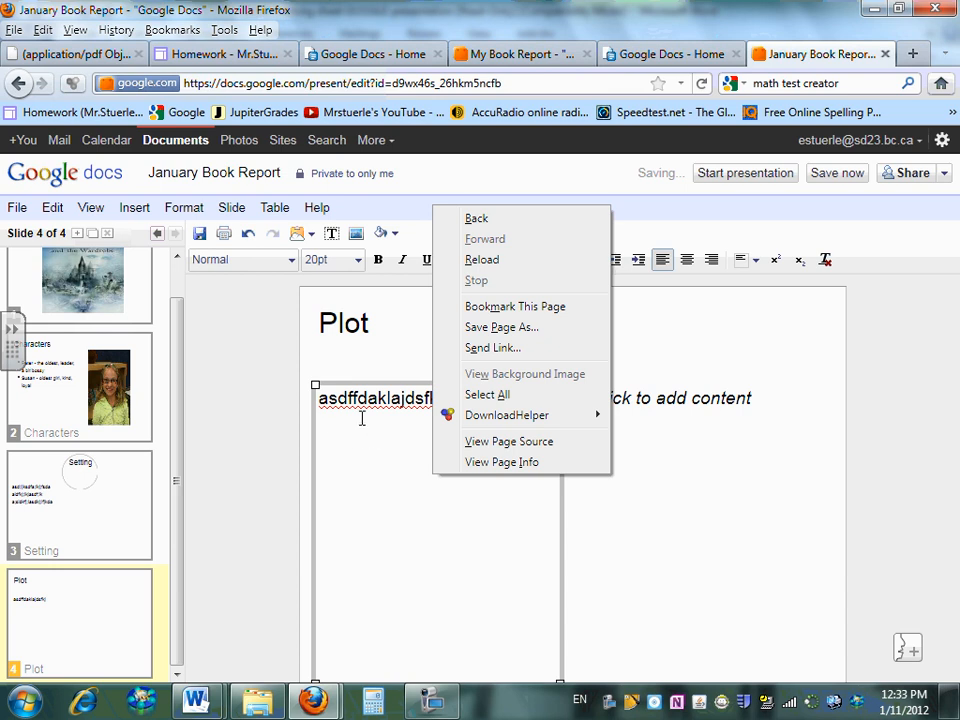
Right-click around the Plot slide's content boxes looking for the slide options, dismissing each menu
right_click(796, 336)
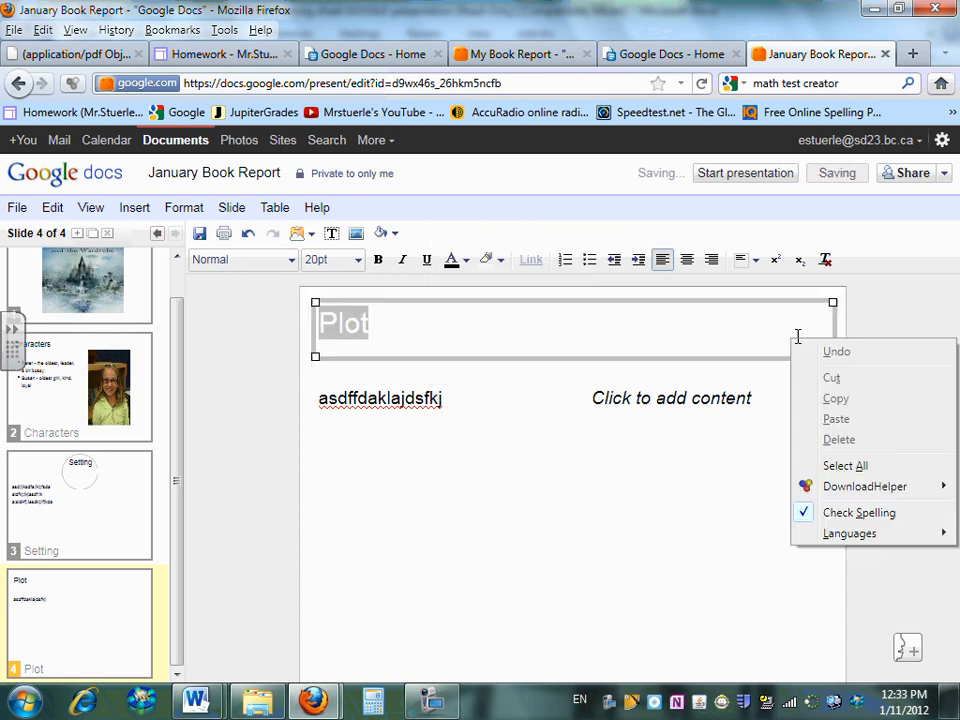
left_click(745, 390)
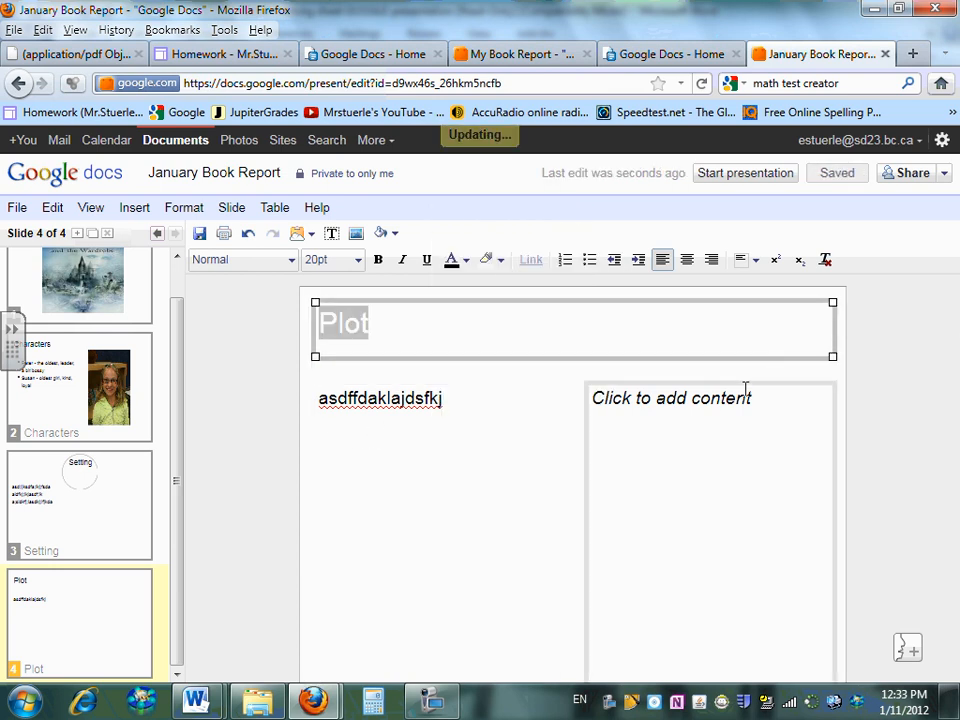
right_click(564, 401)
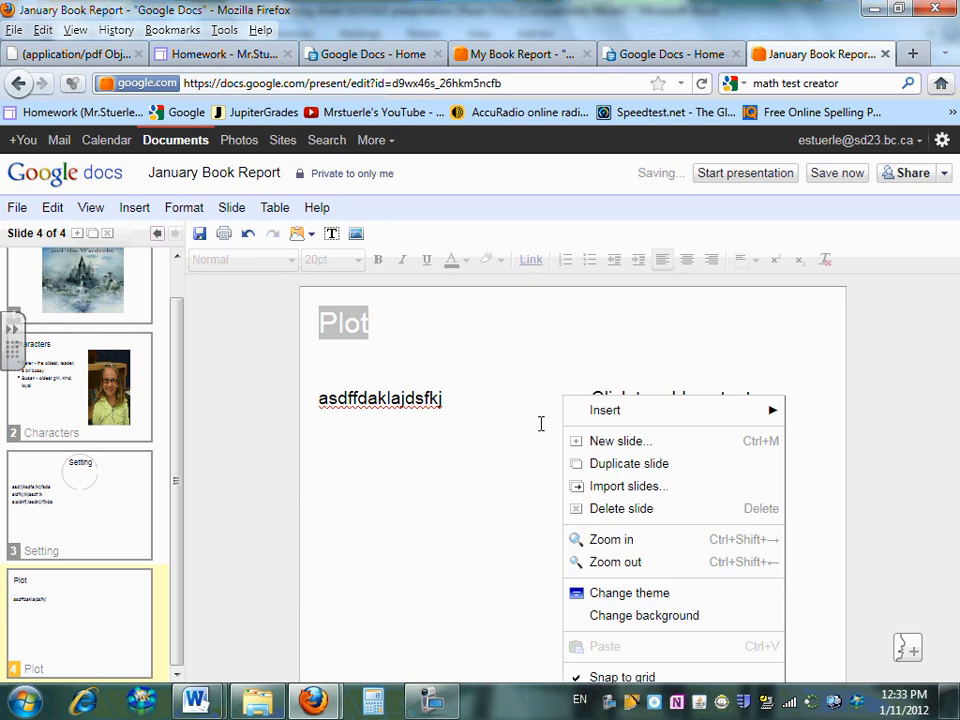
right_click(568, 330)
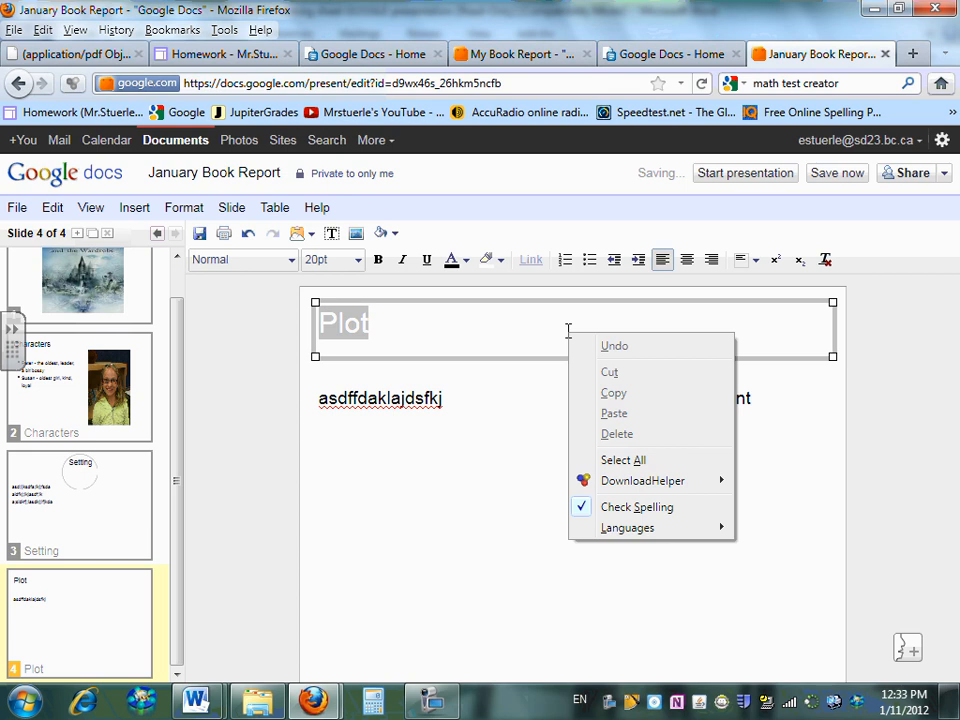
left_click(433, 467)
right_click(434, 466)
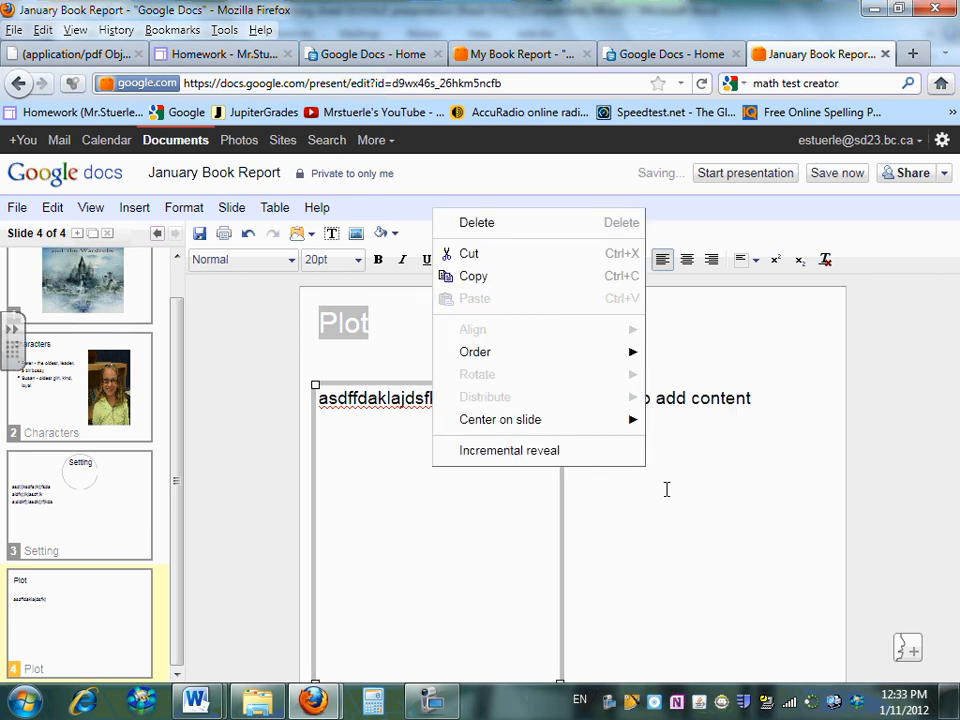
right_click(766, 494)
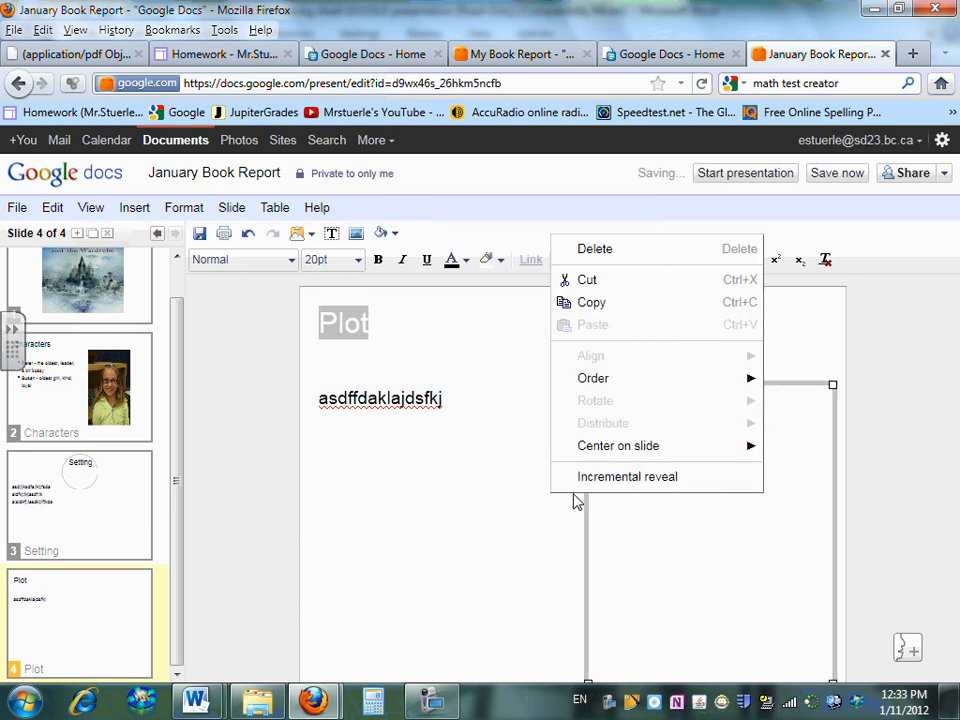
left_click(541, 466)
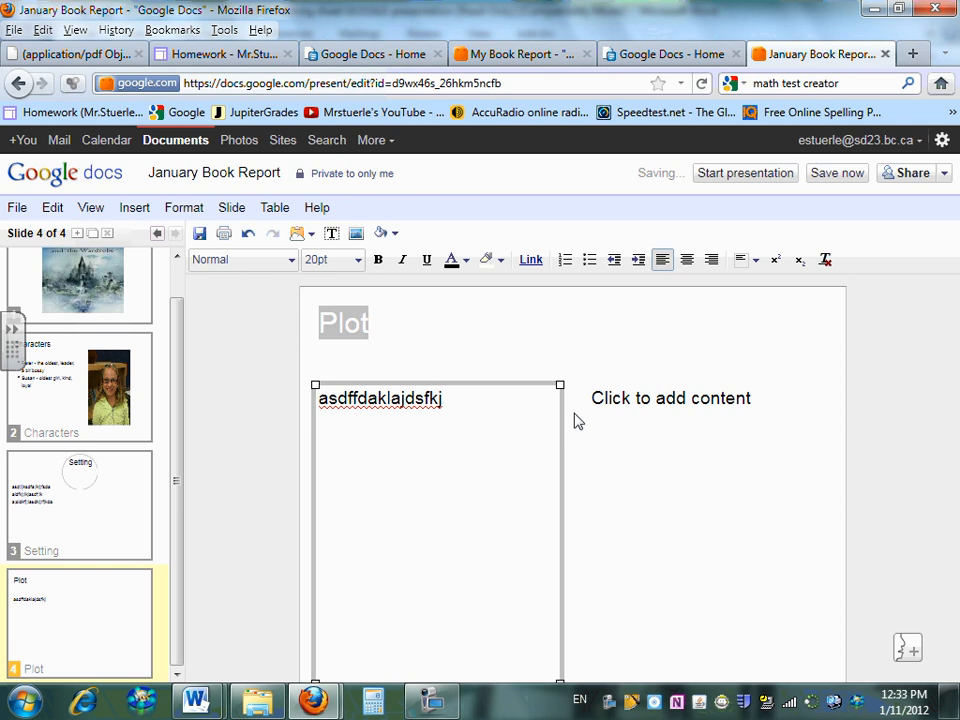
Change the Plot slide's background to solid blue and save it
right_click(578, 425)
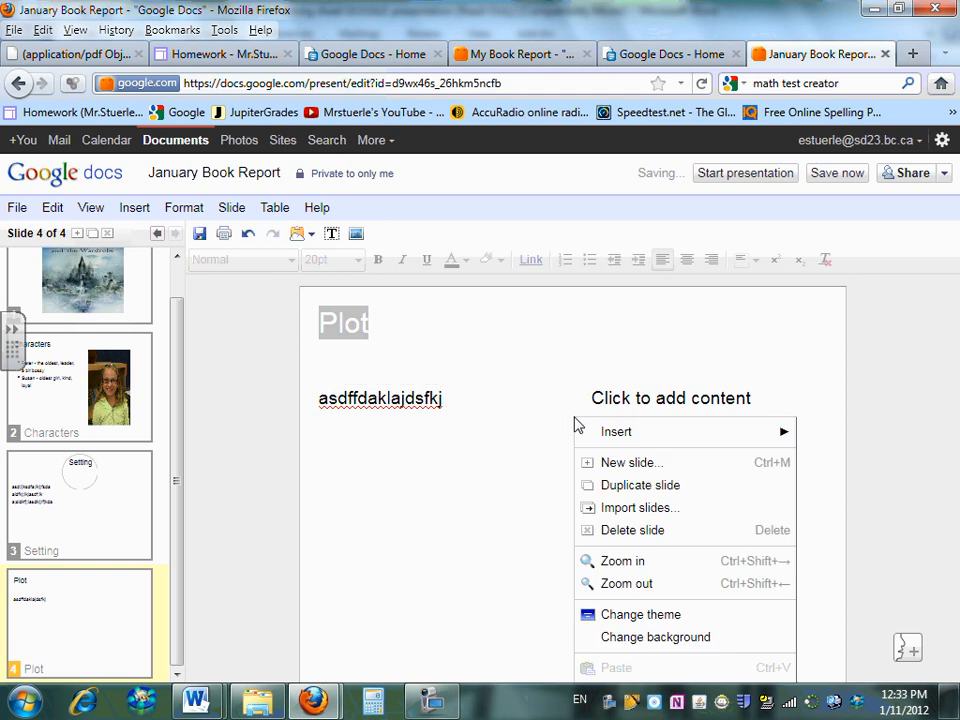
left_click(650, 637)
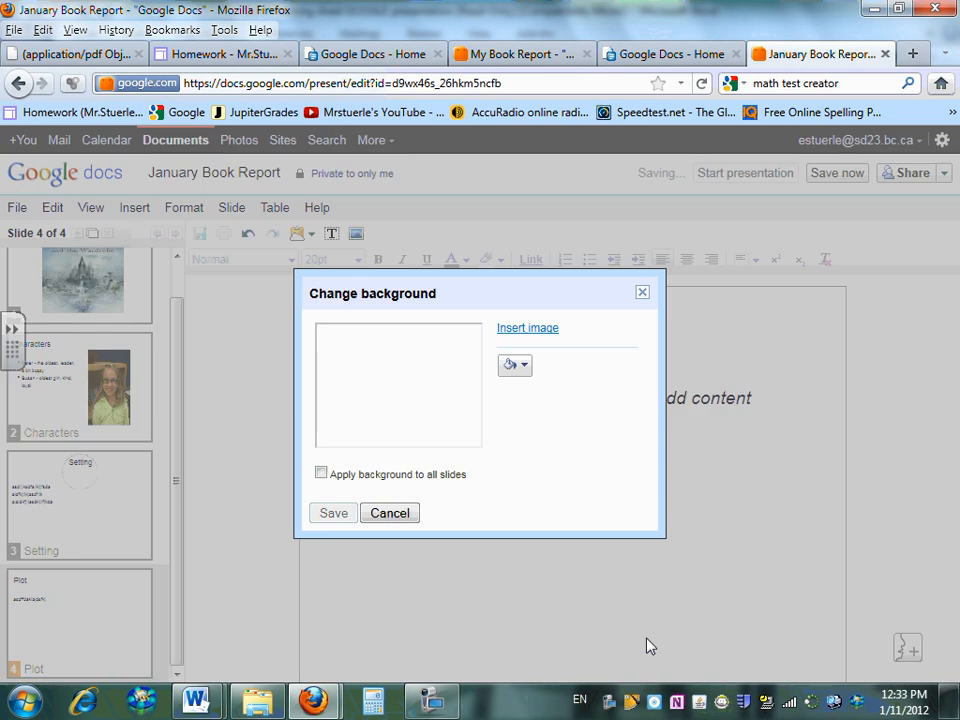
left_click(519, 370)
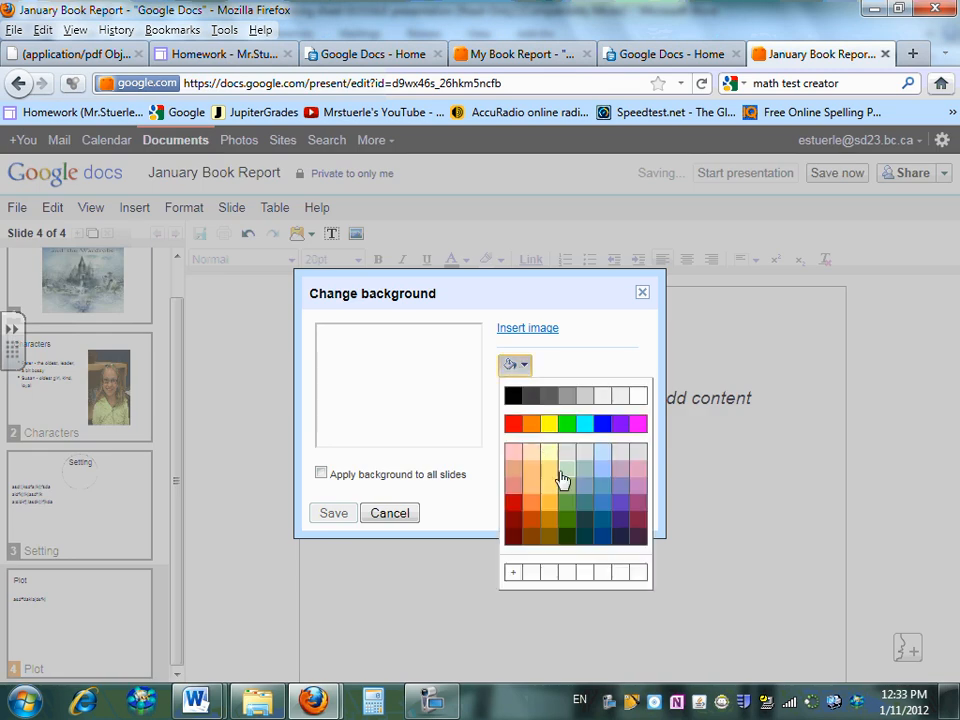
left_click(602, 503)
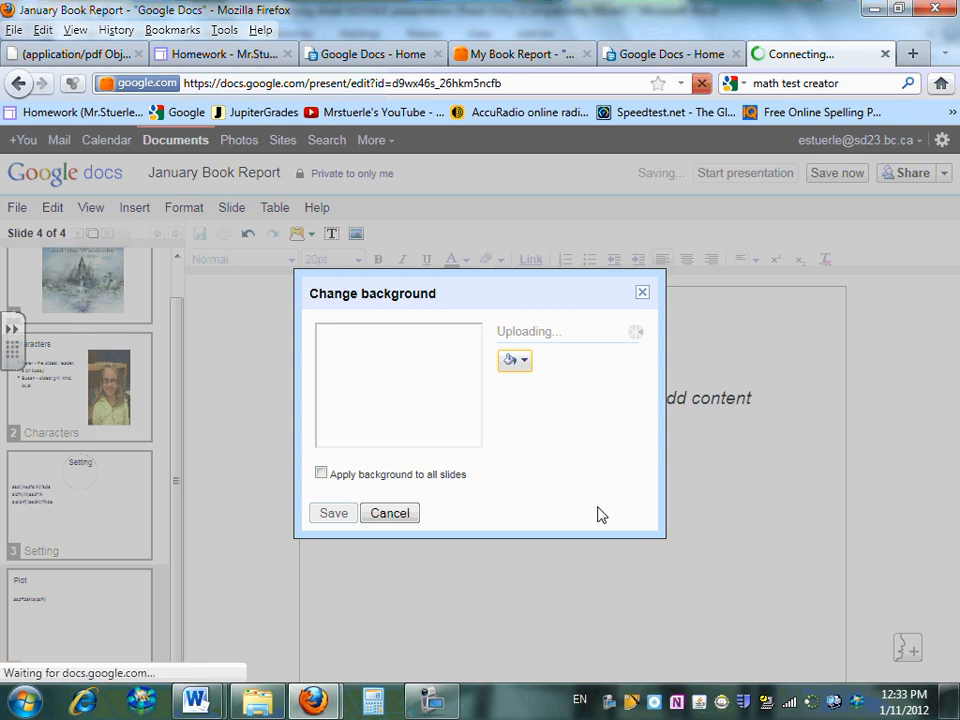
left_click(334, 514)
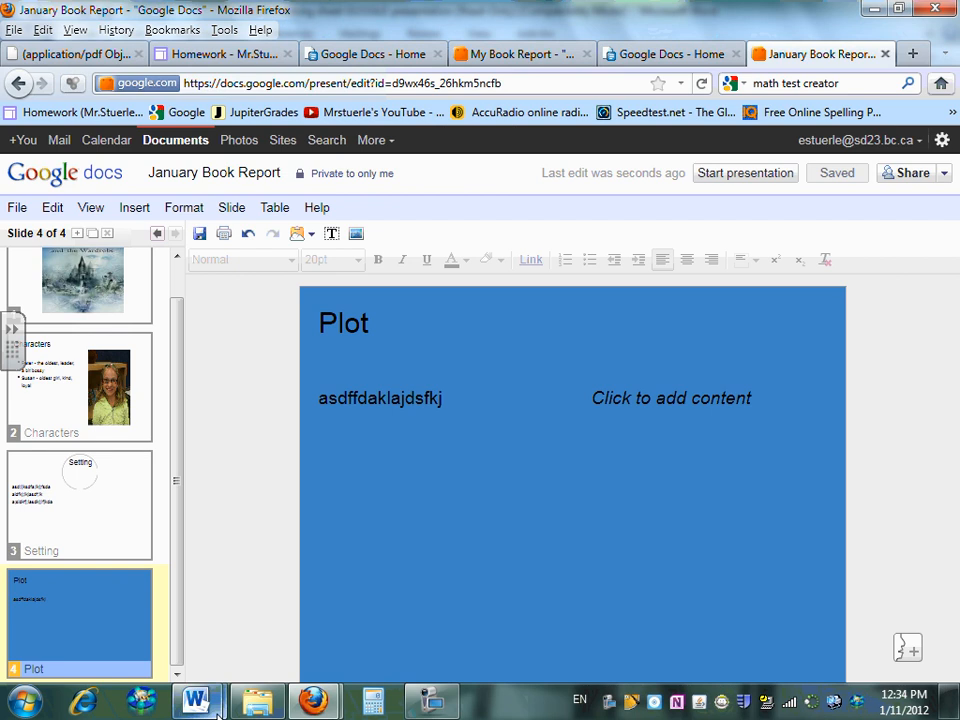
mouse_move(217, 712)
left_click(330, 600)
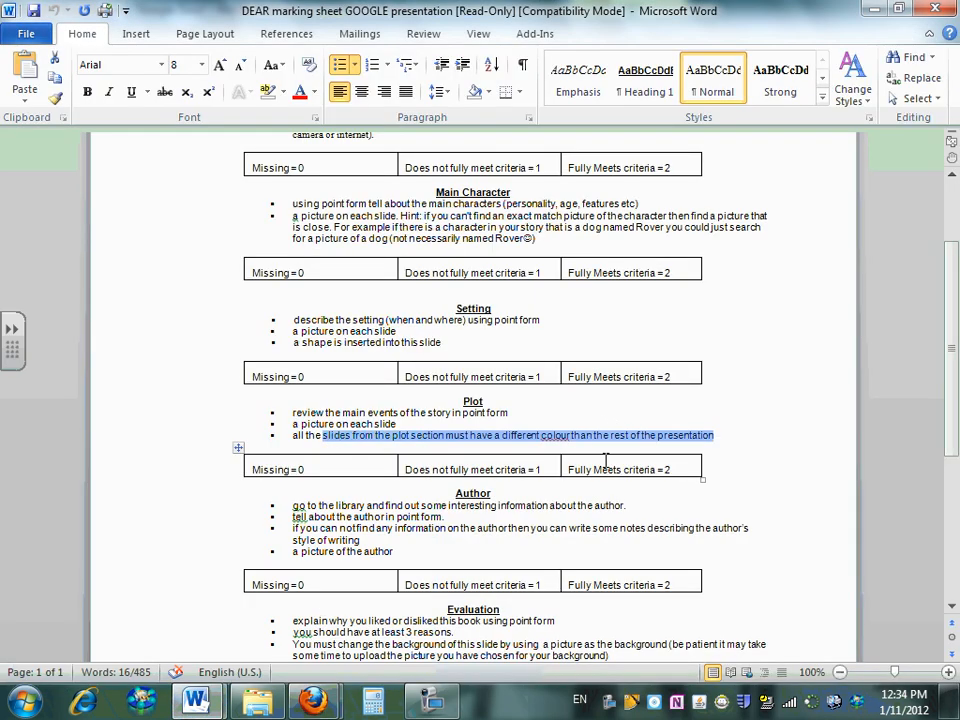
mouse_move(310, 705)
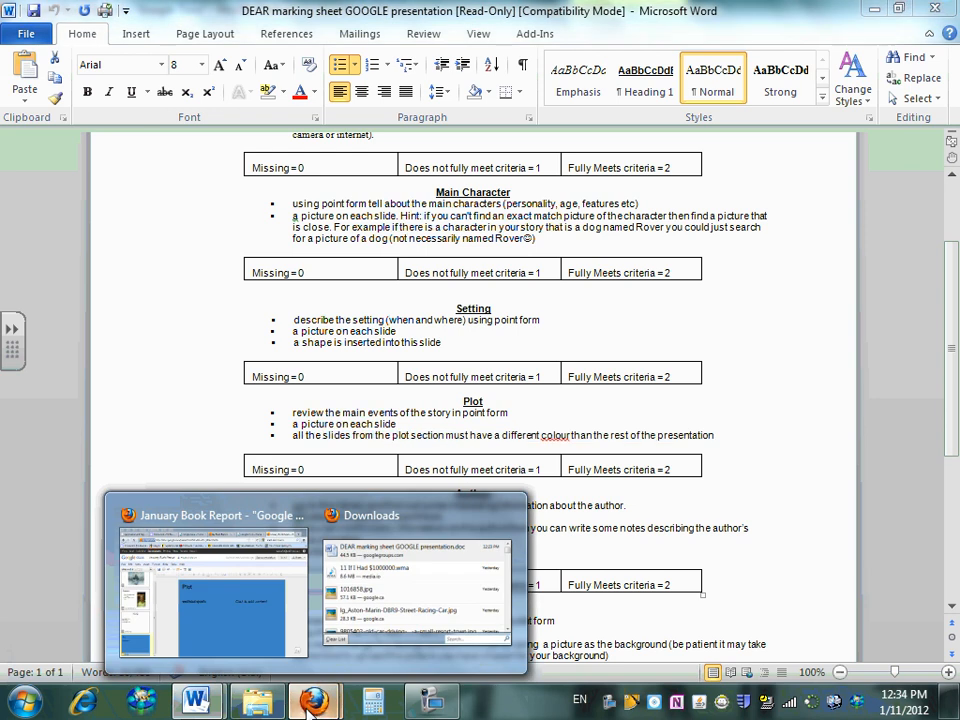
left_click(265, 632)
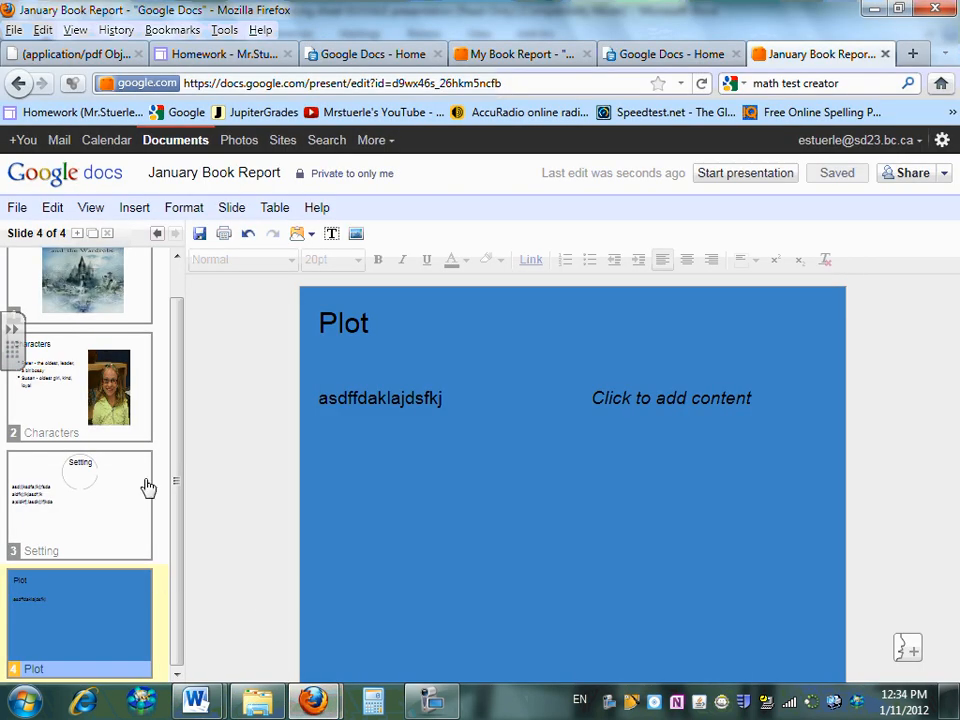
Insert a new slide with the Two columns layout after the Plot slide
left_click(235, 214)
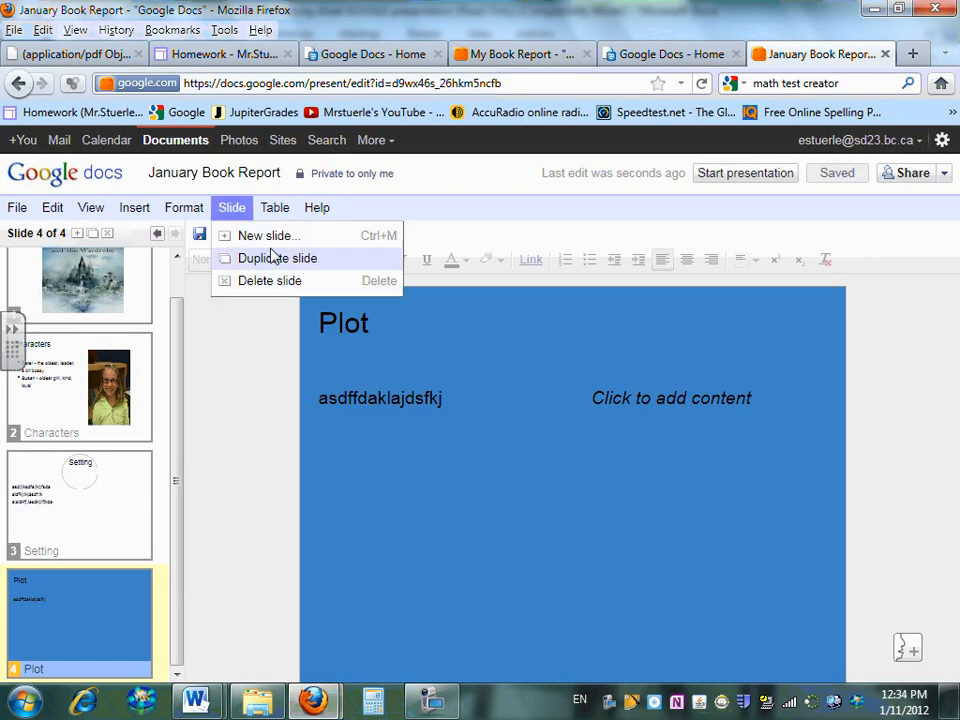
left_click(266, 238)
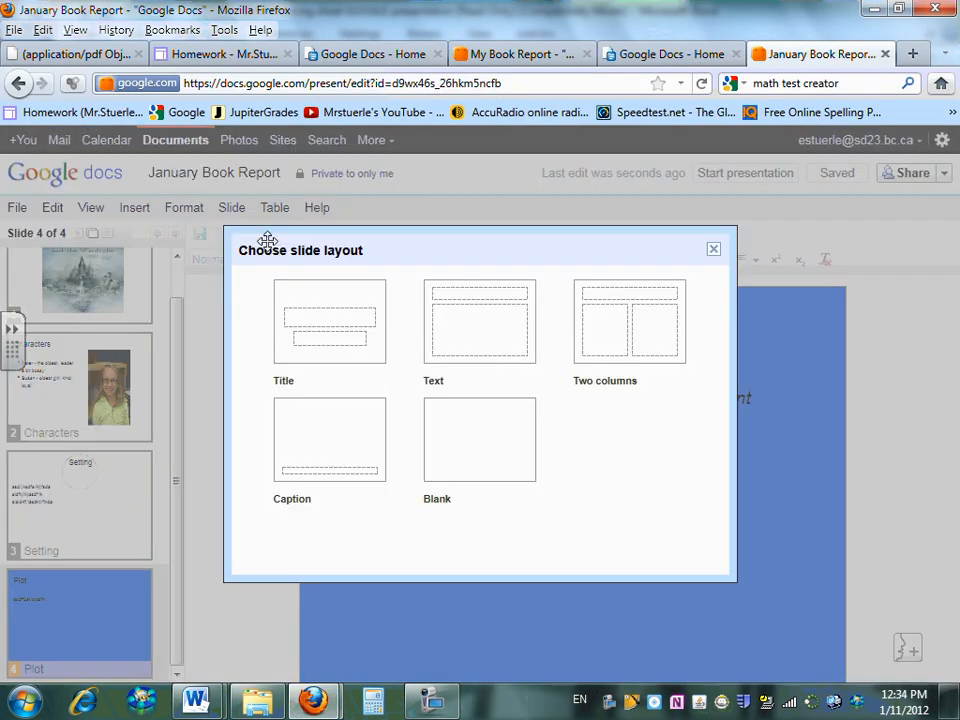
left_click(641, 318)
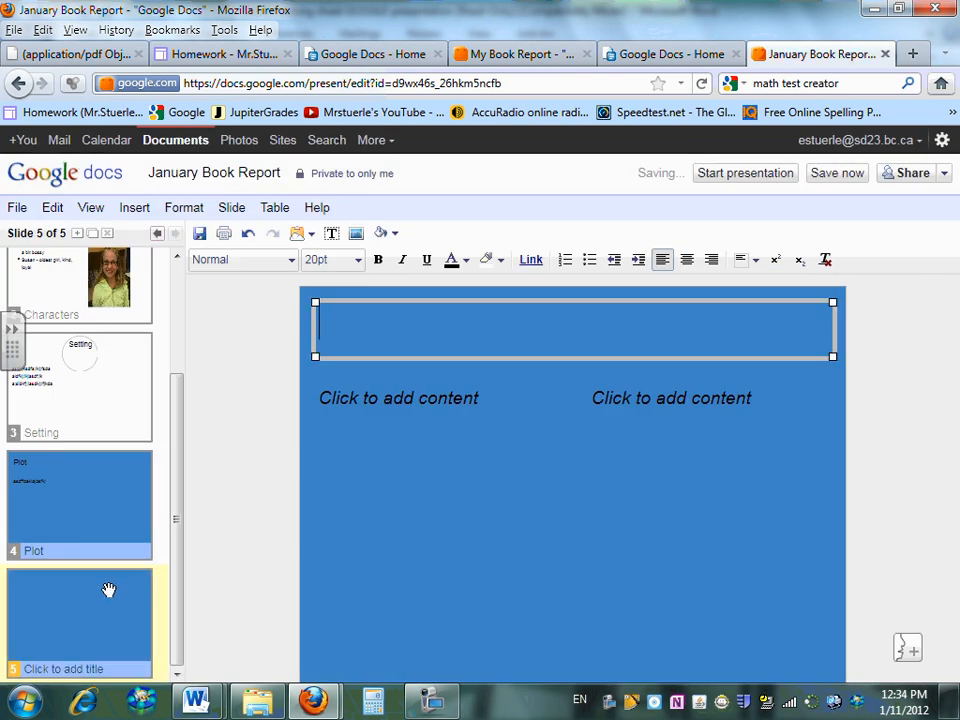
left_click(109, 589)
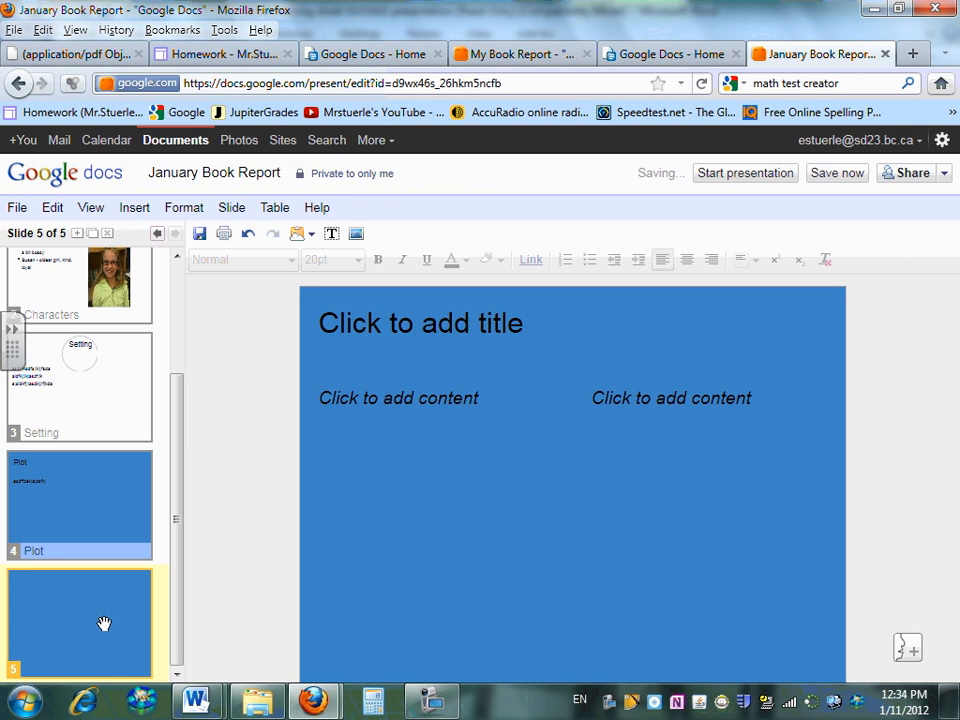
right_click(541, 474)
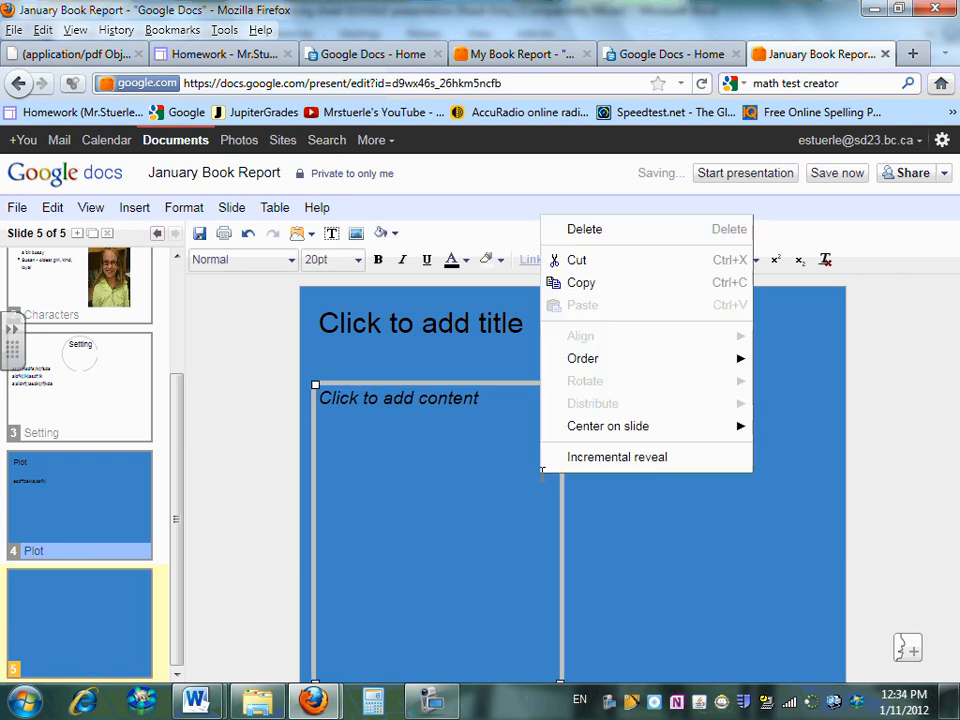
right_click(572, 523)
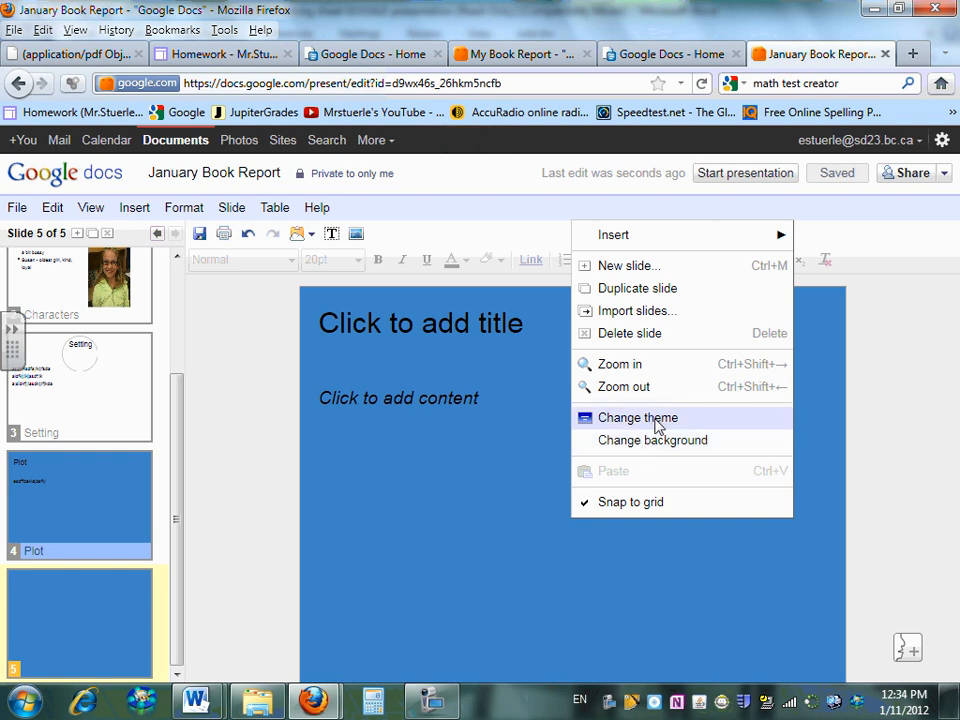
Apply the pink flowered theme to all slides, accepting that it replaces the blue background
left_click(658, 425)
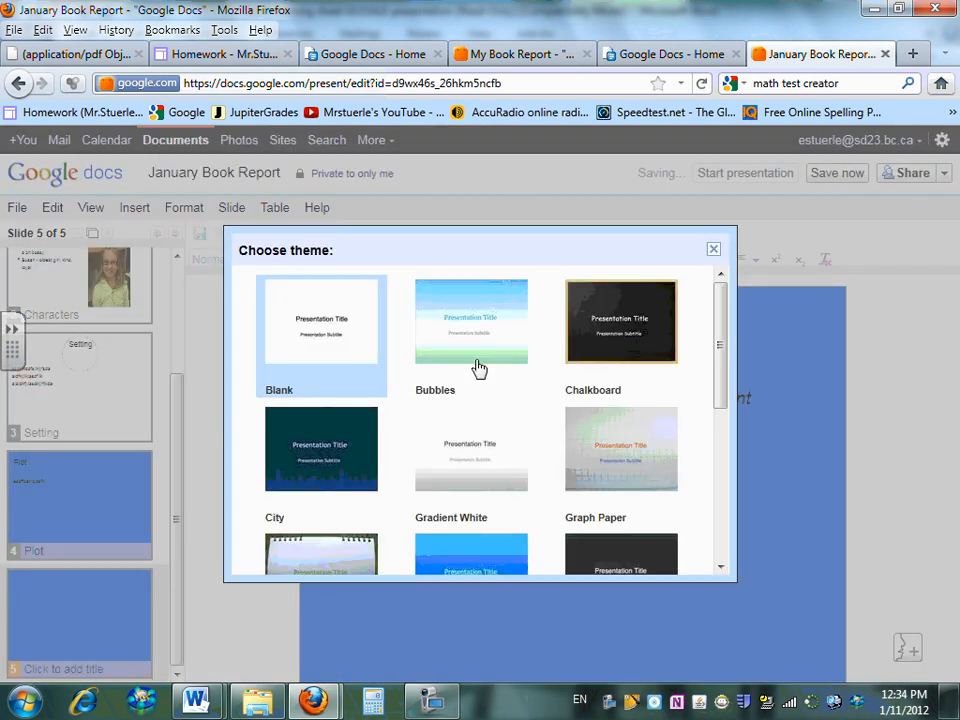
left_click_drag(727, 386, 735, 513)
scroll(733, 482, "up", 1)
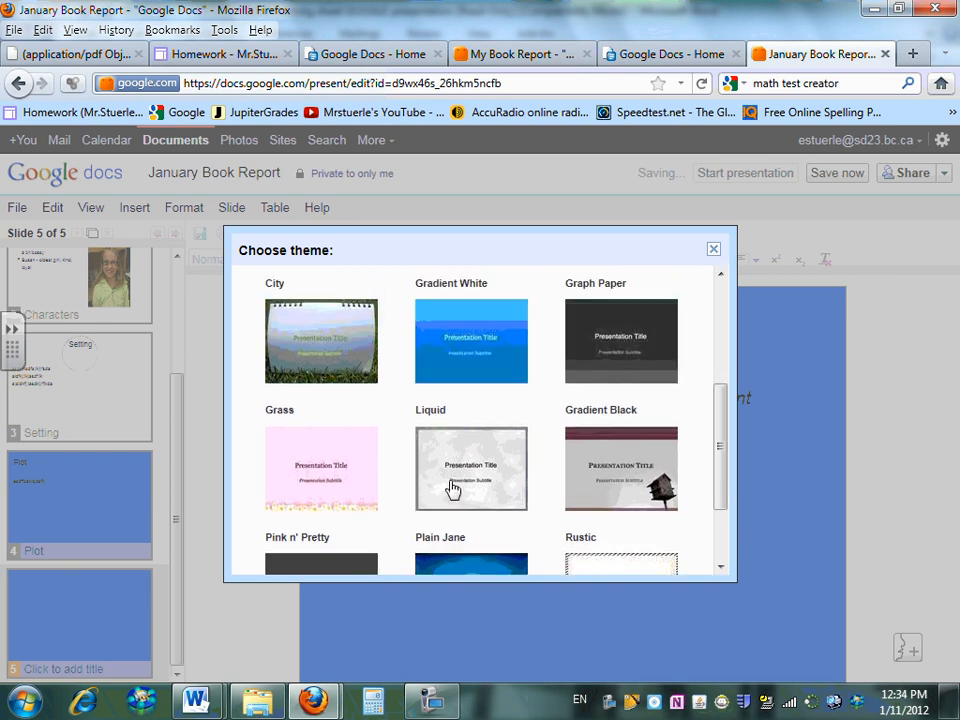
left_click(311, 488)
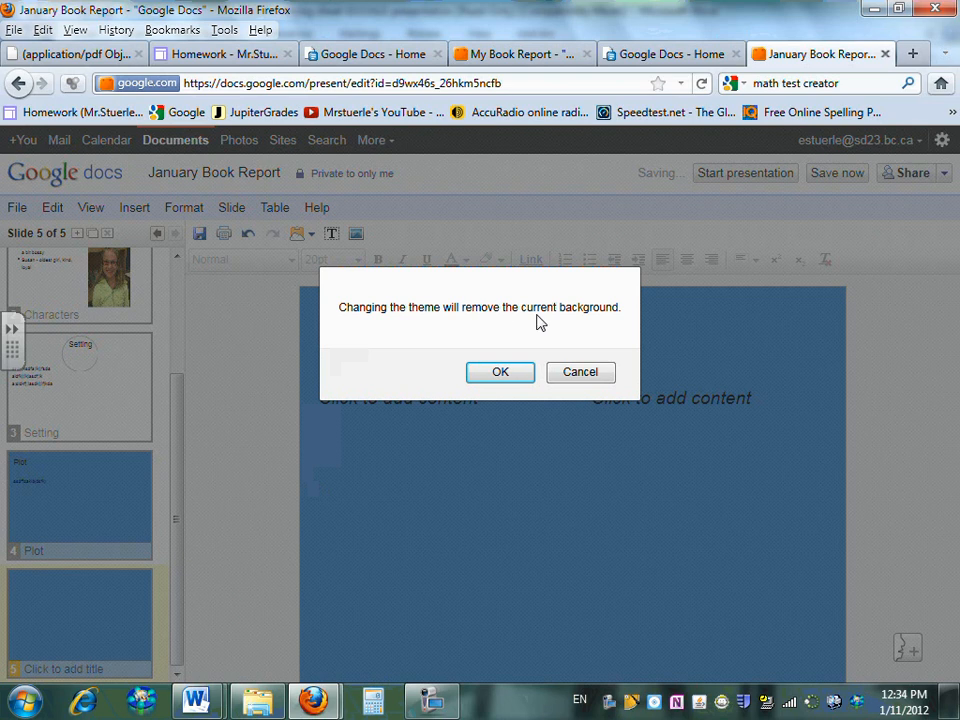
left_click(500, 373)
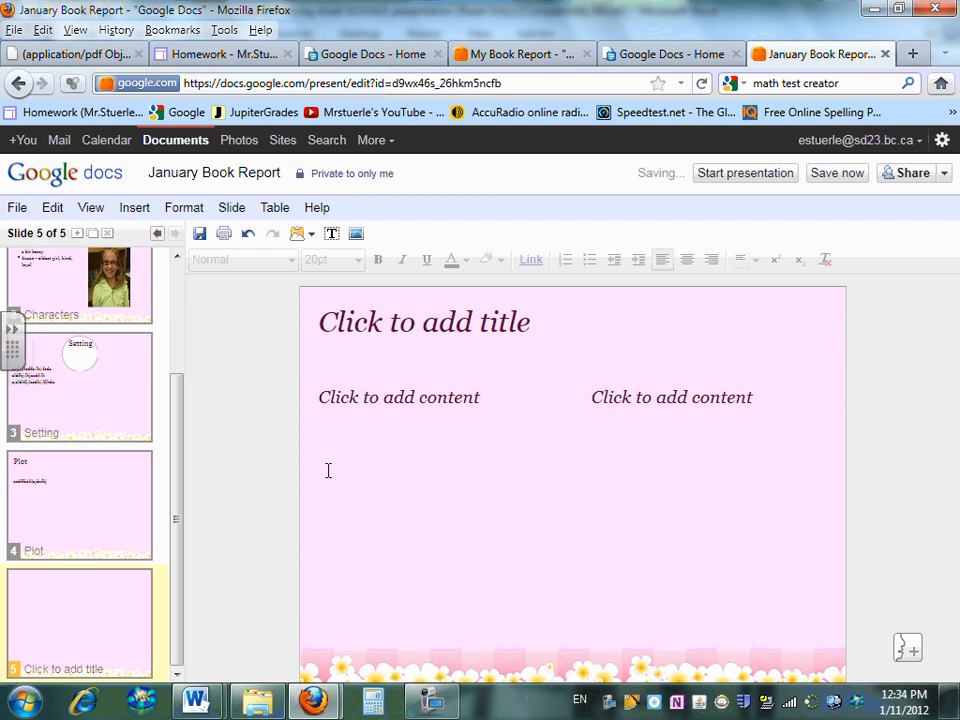
left_click(250, 236)
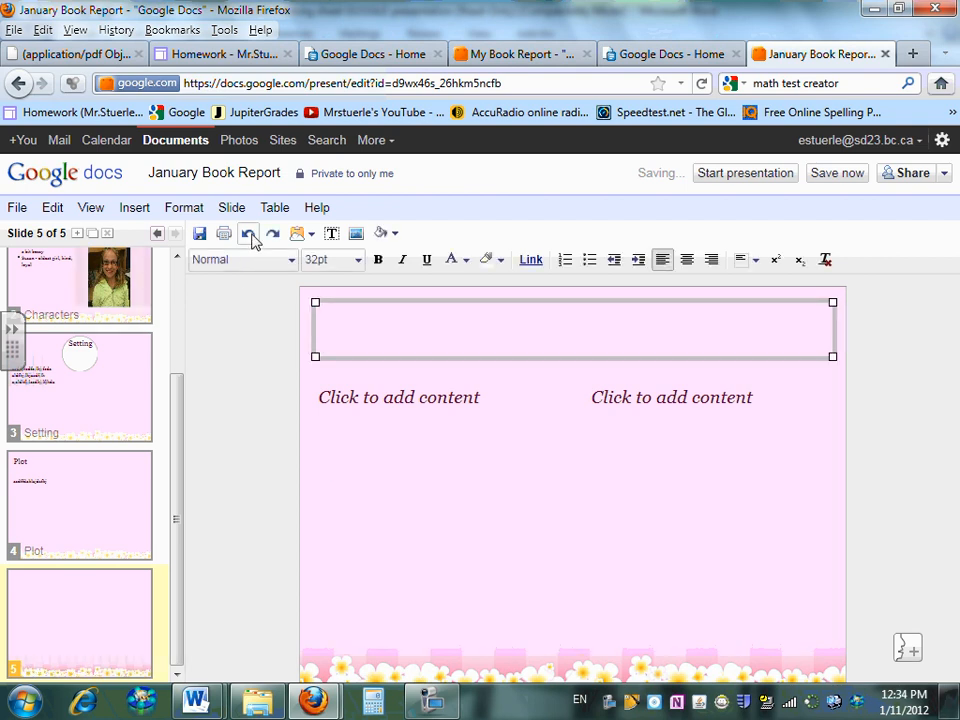
Undo the pink theme change so the blue backgrounds return
left_click(254, 241)
left_click(254, 241)
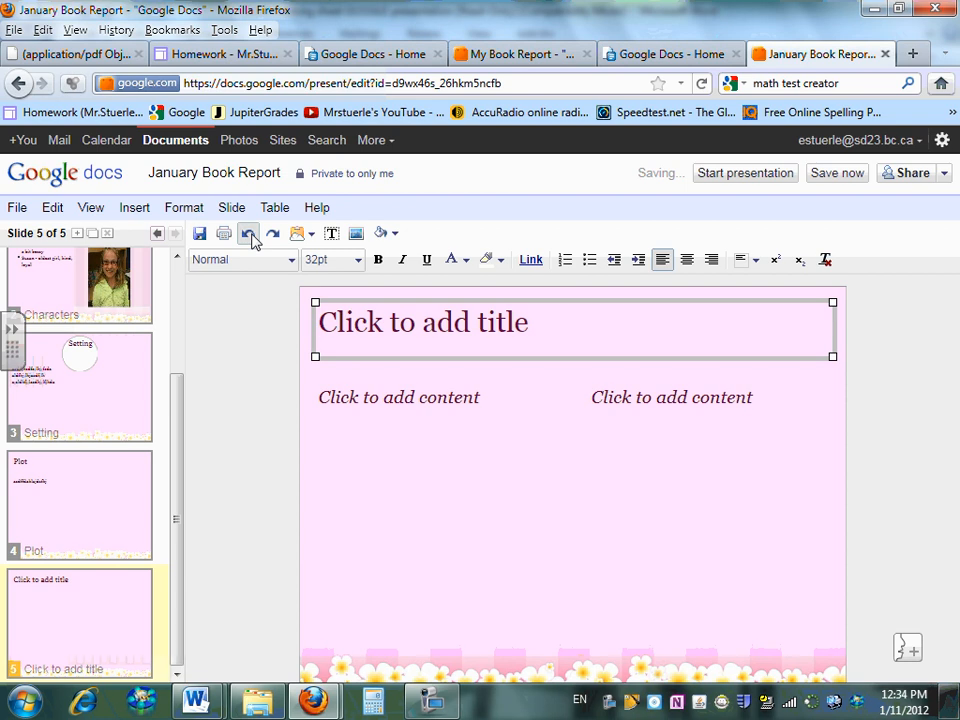
left_click(30, 215)
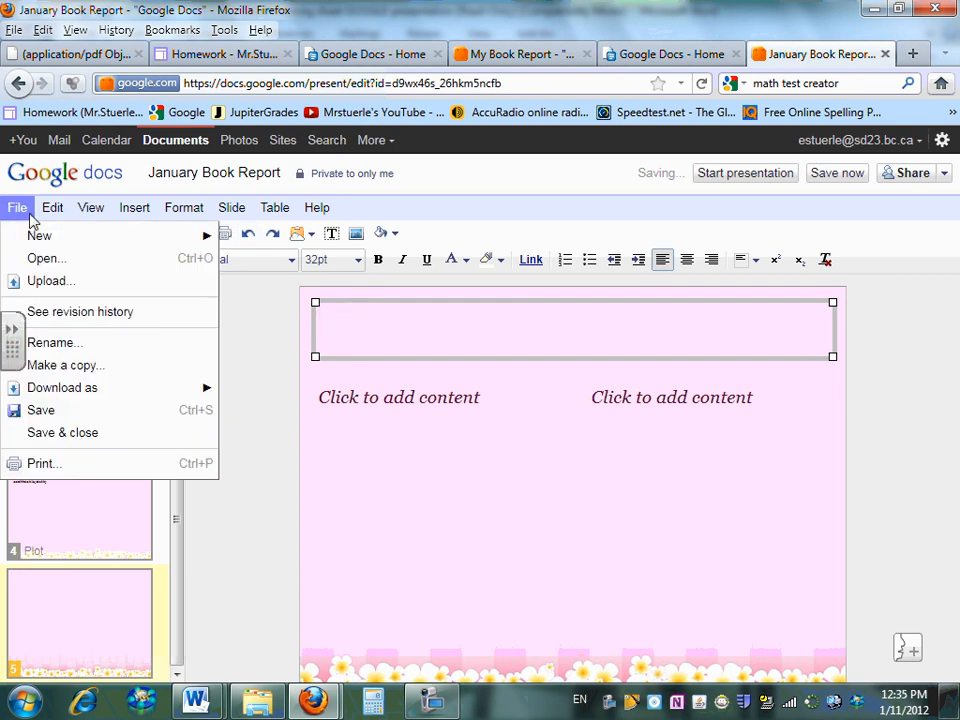
mouse_move(52, 214)
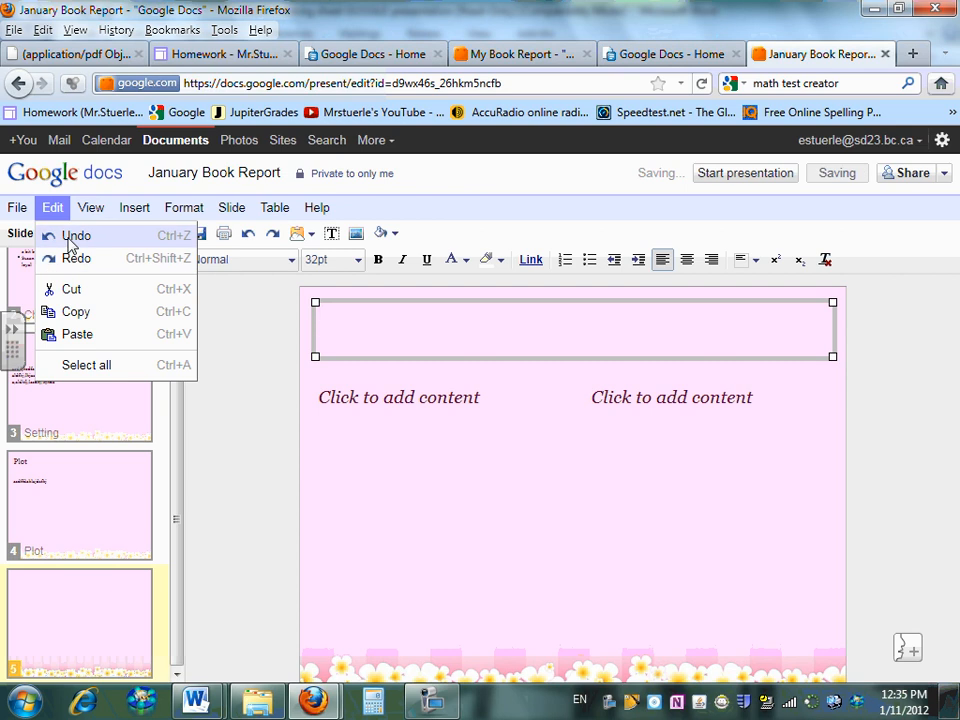
left_click(72, 238)
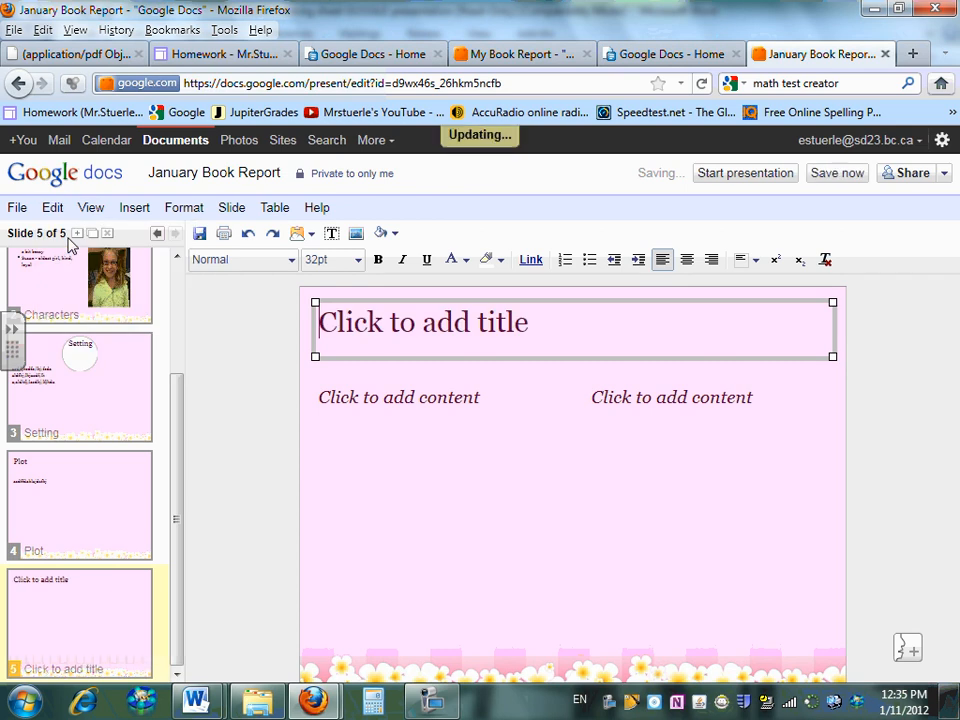
Select the new fifth slide after the Plot slide and adjust its slide options
left_click(96, 500)
left_click(107, 594)
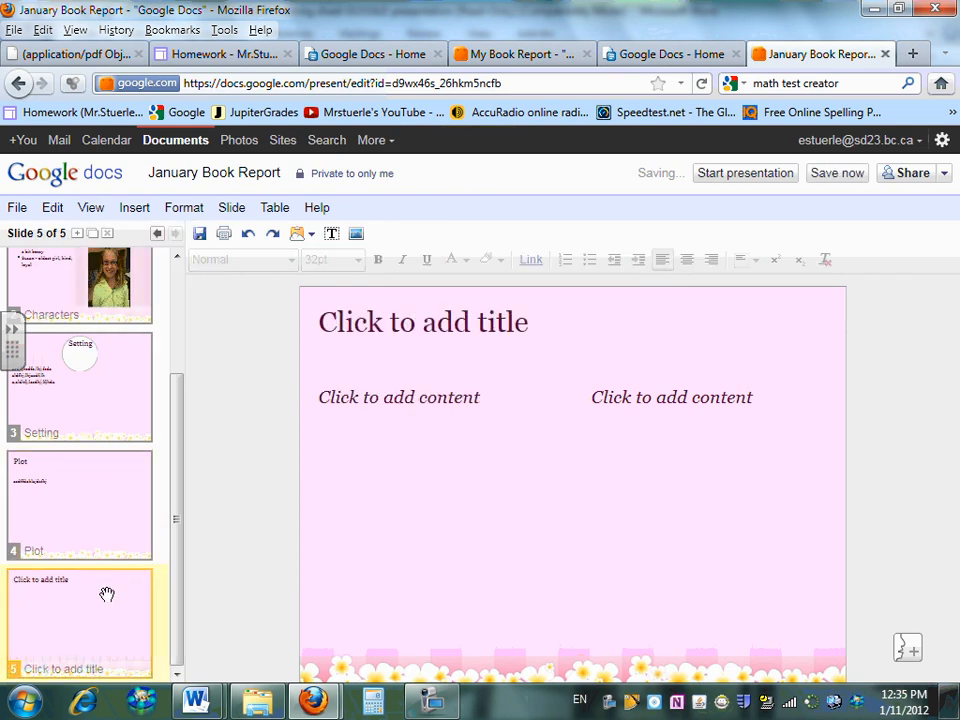
left_click(434, 698)
left_click(840, 425)
left_click(768, 418)
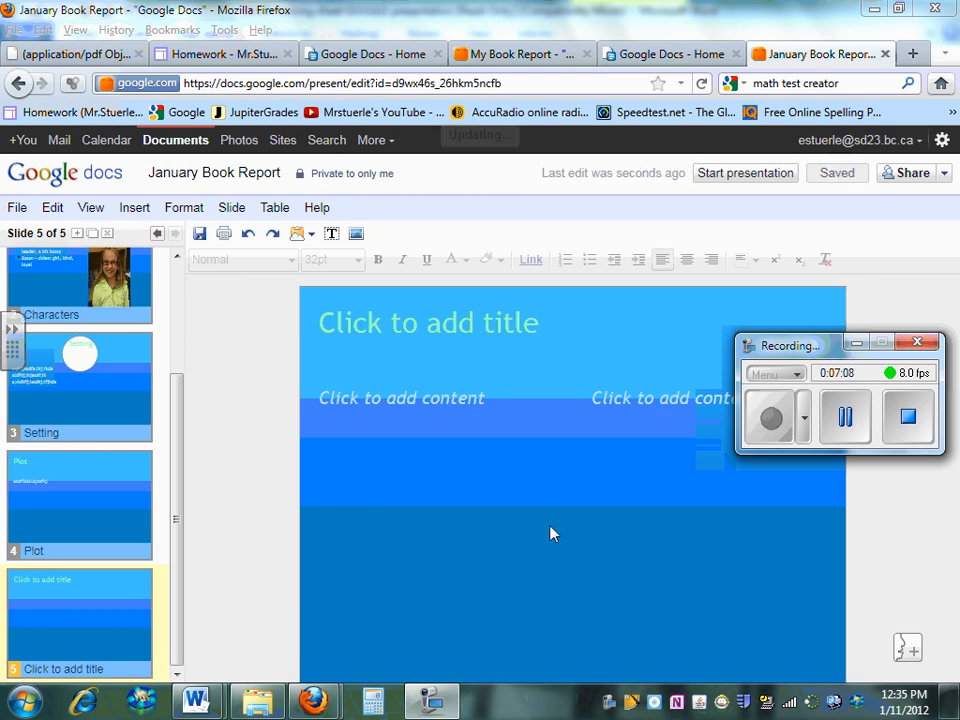
left_click(856, 345)
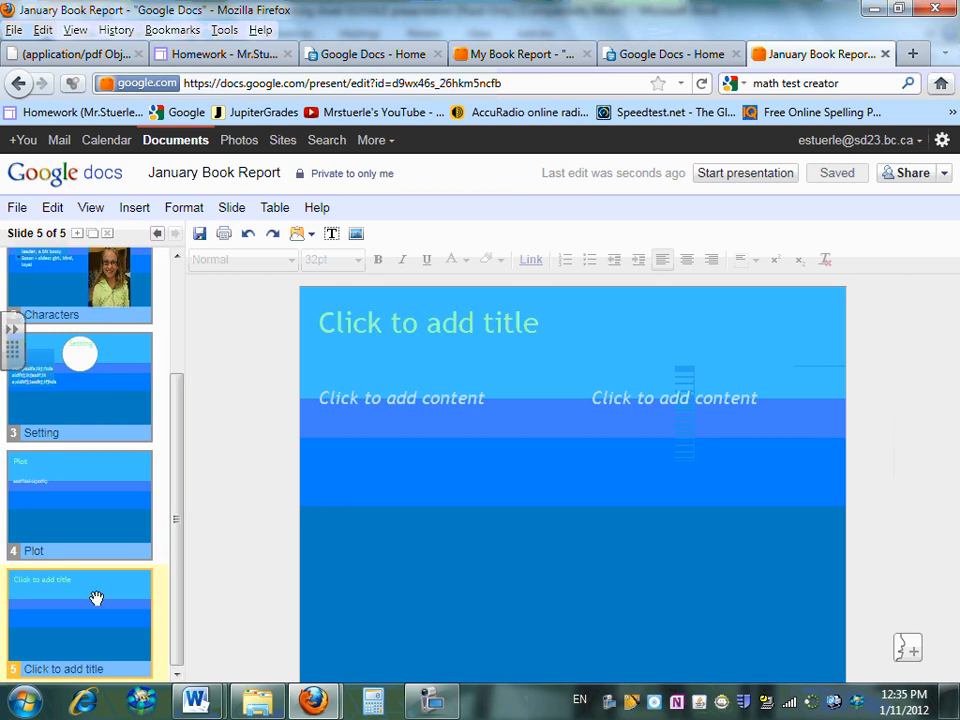
Change slide 5's background to solid red from the fill palette and save it
right_click(574, 492)
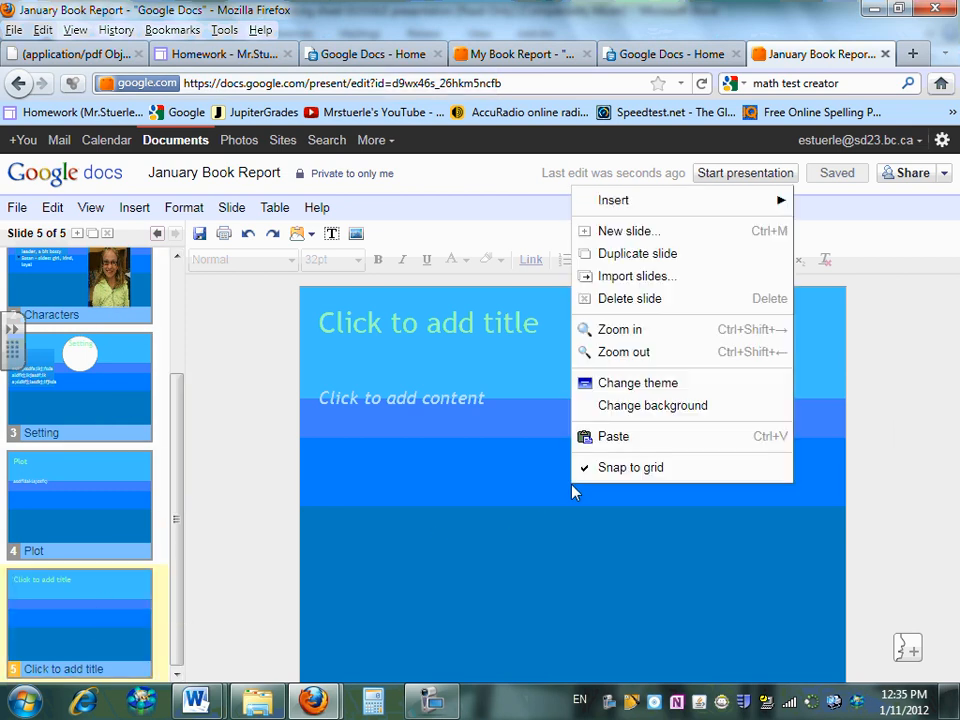
left_click(647, 410)
left_click(521, 366)
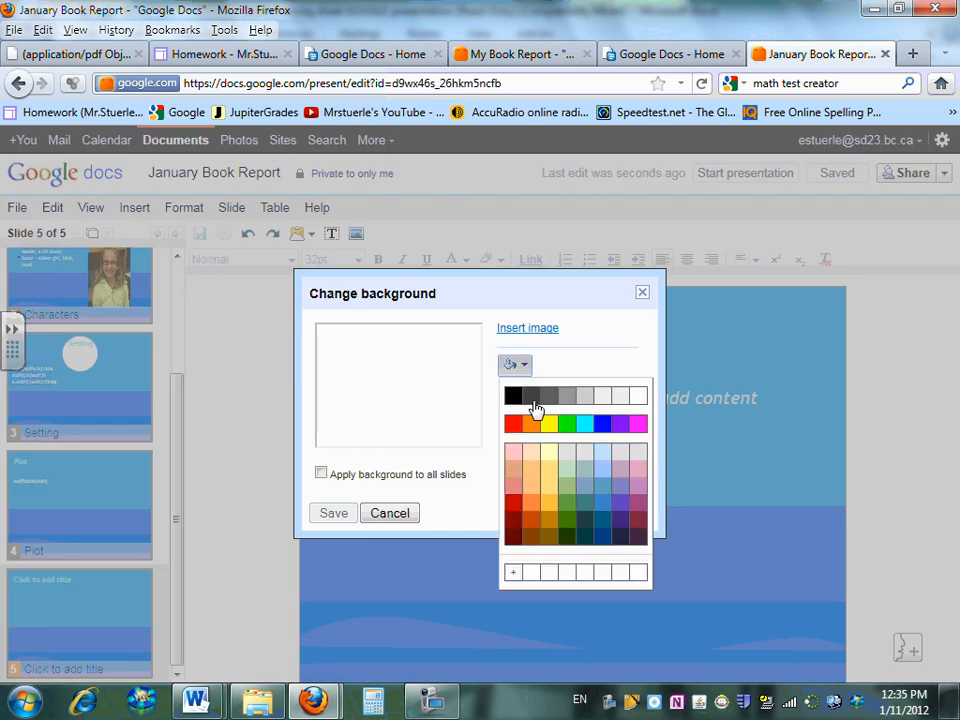
left_click(518, 435)
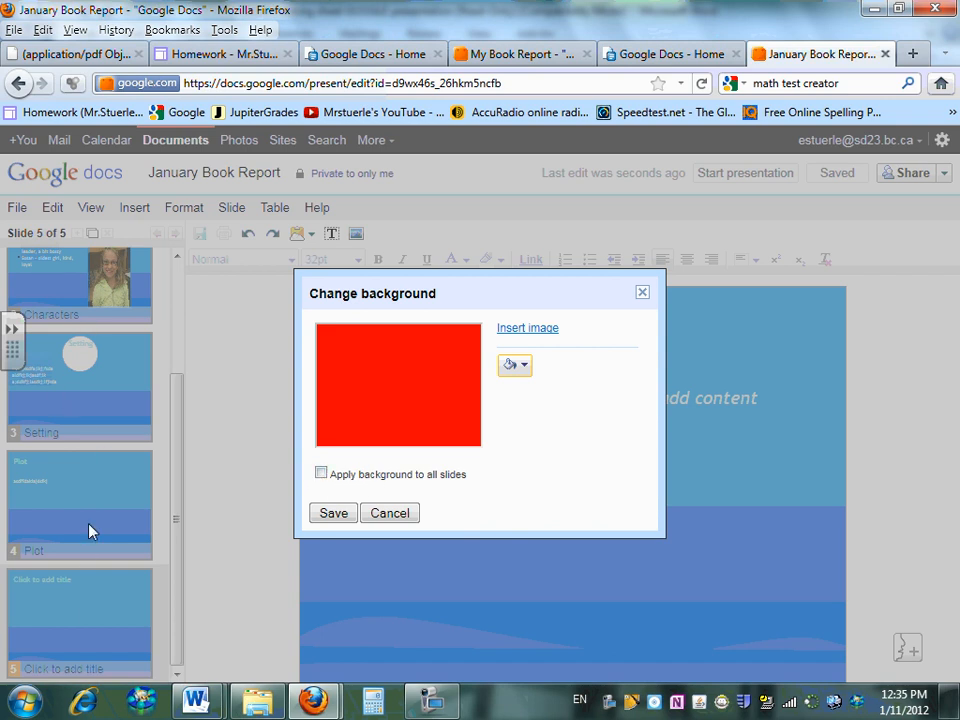
left_click(333, 514)
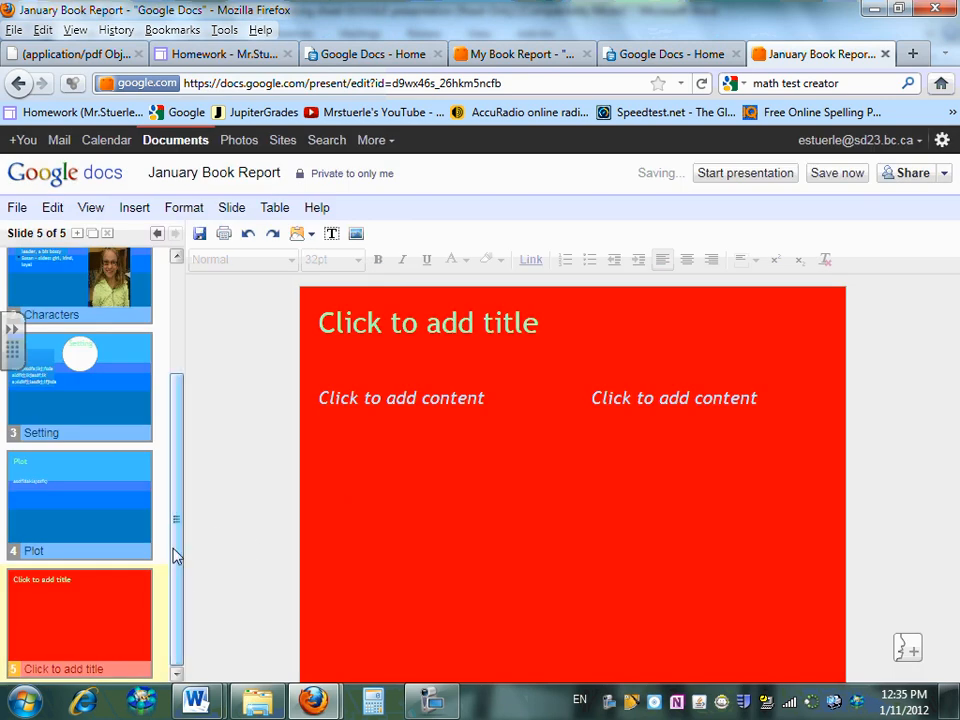
Add a new sixth slide with the Two columns layout
left_click(242, 216)
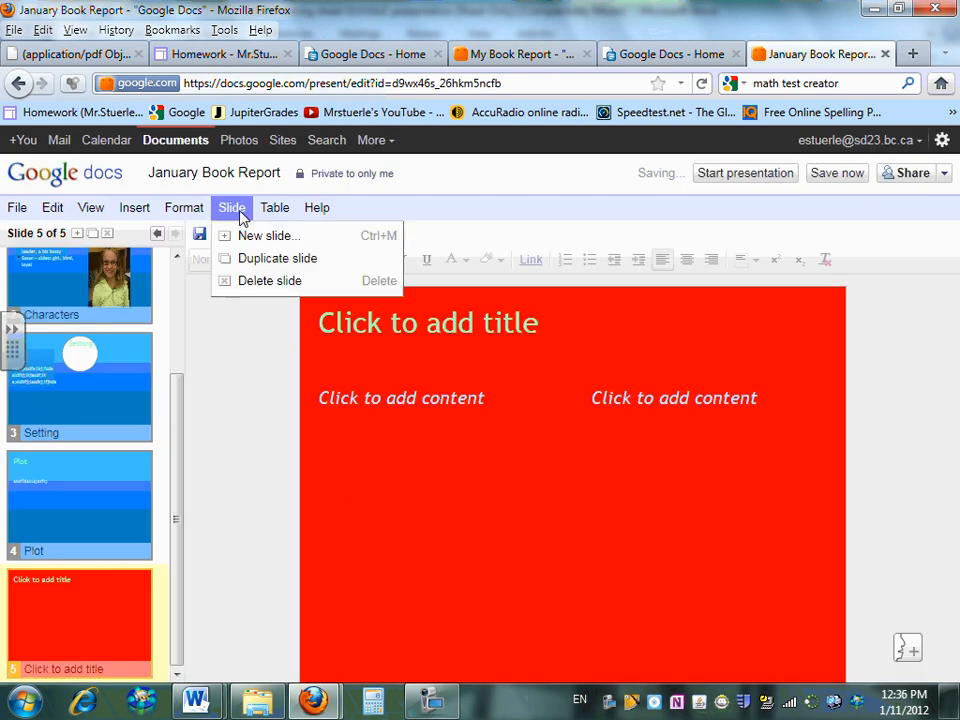
left_click(256, 236)
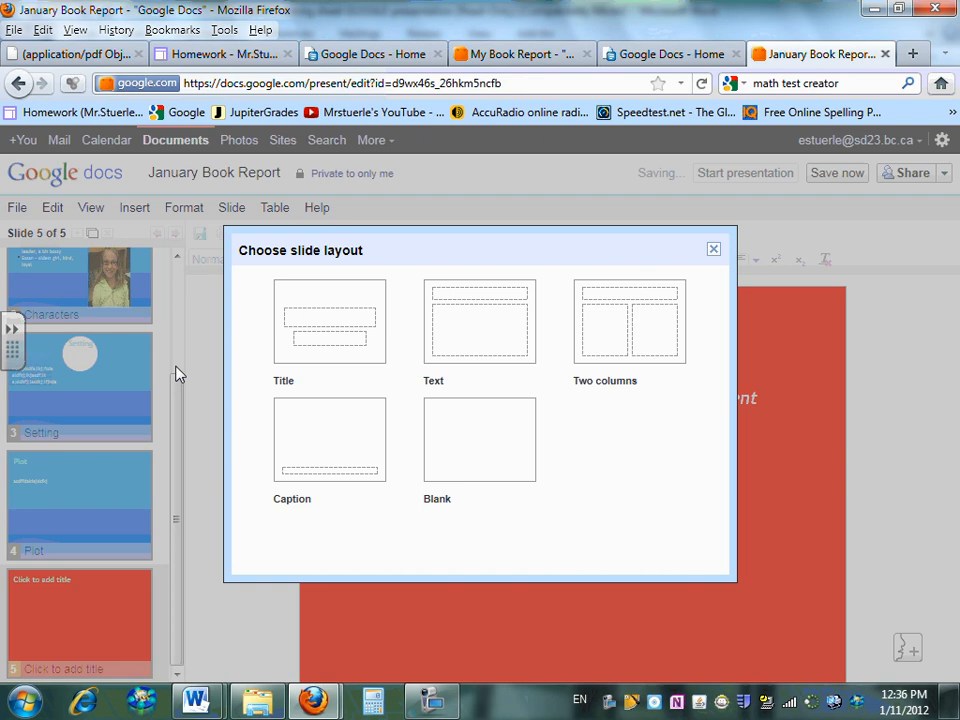
left_click(617, 324)
left_click(116, 624)
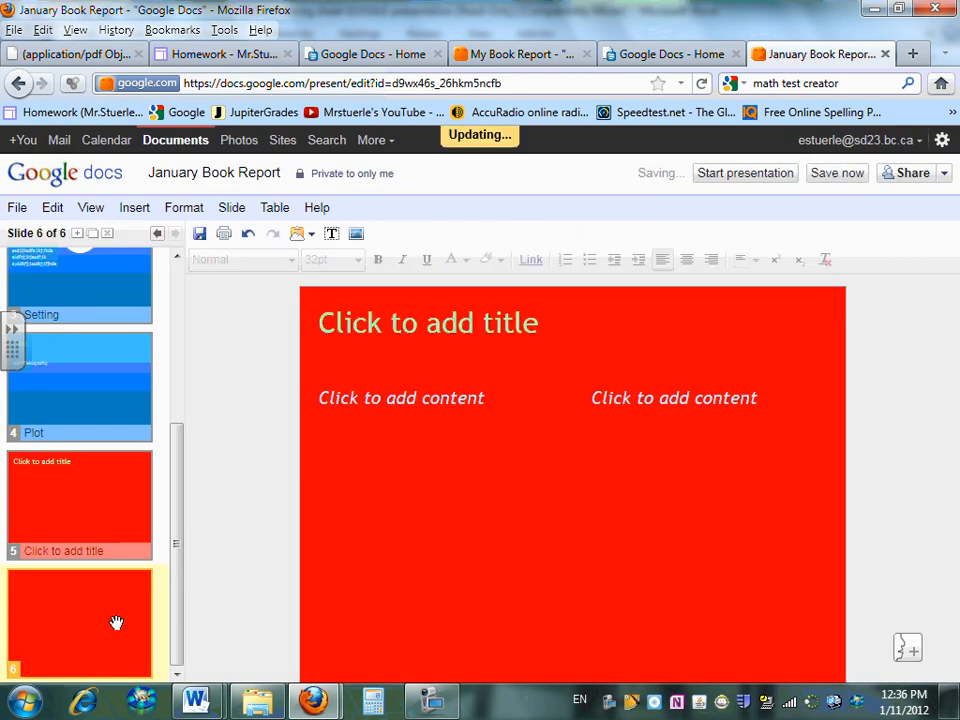
Give slide 6 a plain white background
right_click(560, 492)
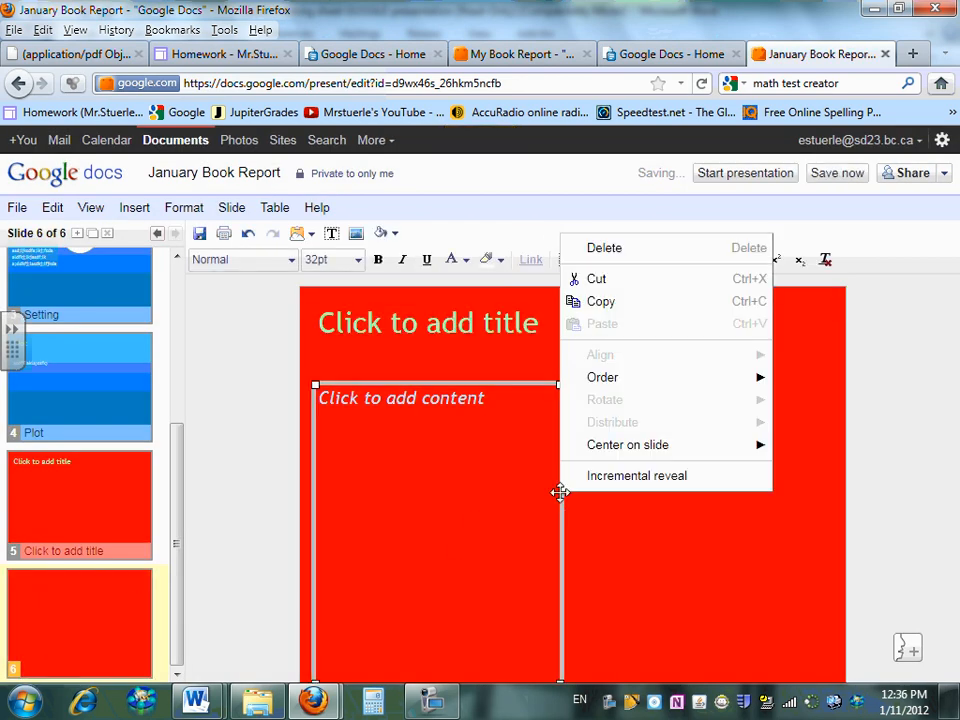
right_click(578, 554)
left_click(632, 469)
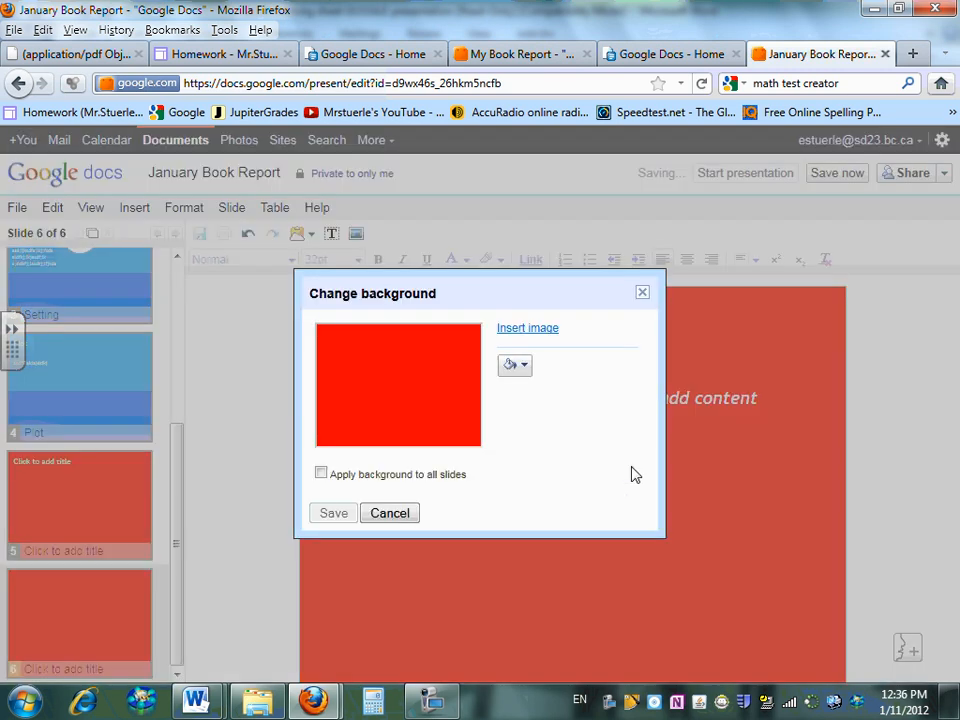
left_click(522, 366)
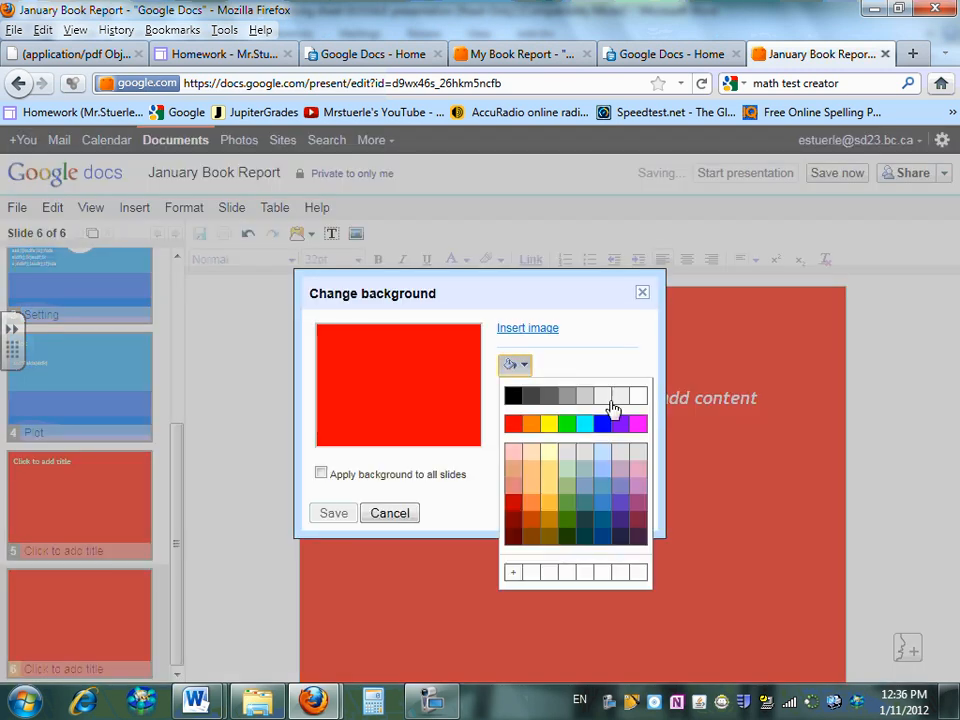
left_click(638, 396)
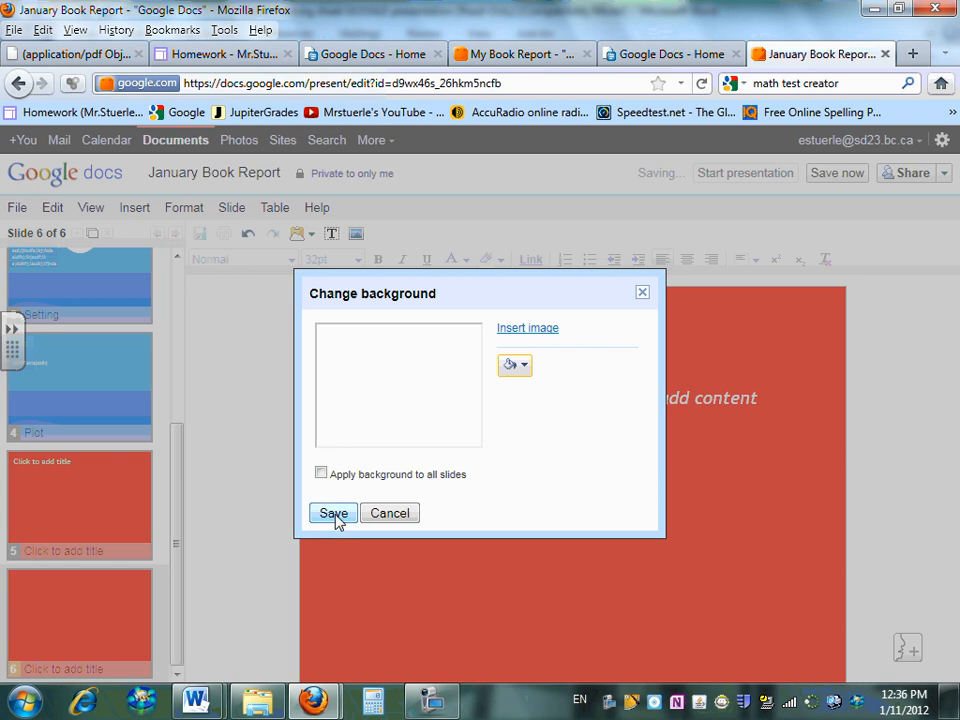
left_click(334, 514)
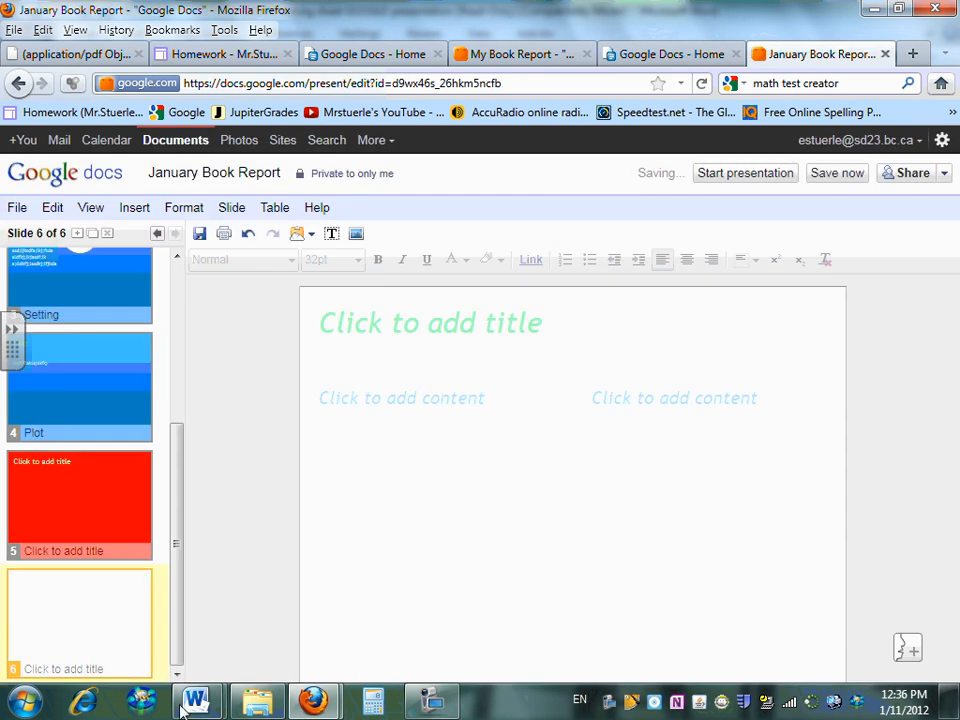
In the DEAR marking sheet, highlight the Evaluation requirement about a picture background
mouse_move(196, 702)
left_click(275, 620)
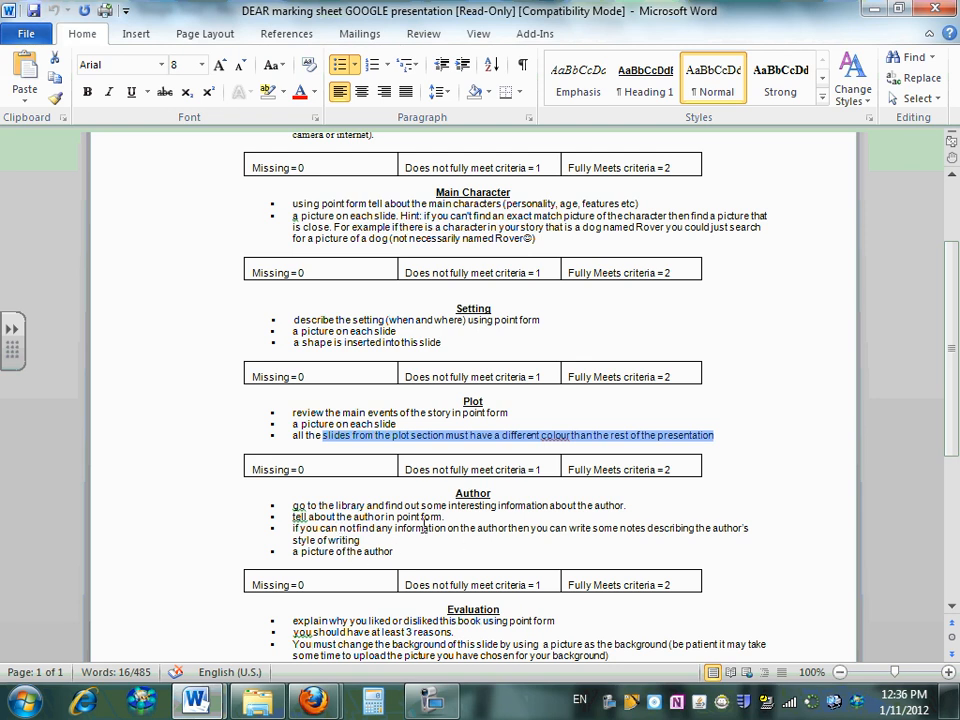
scroll(423, 530, "down", 2)
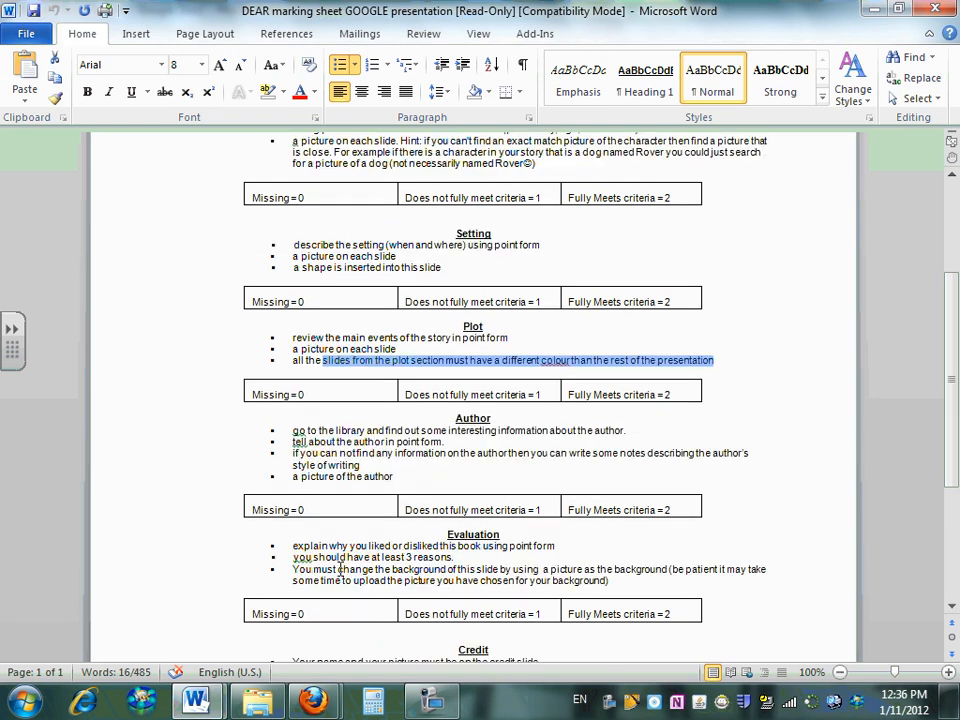
left_click_drag(296, 568, 636, 572)
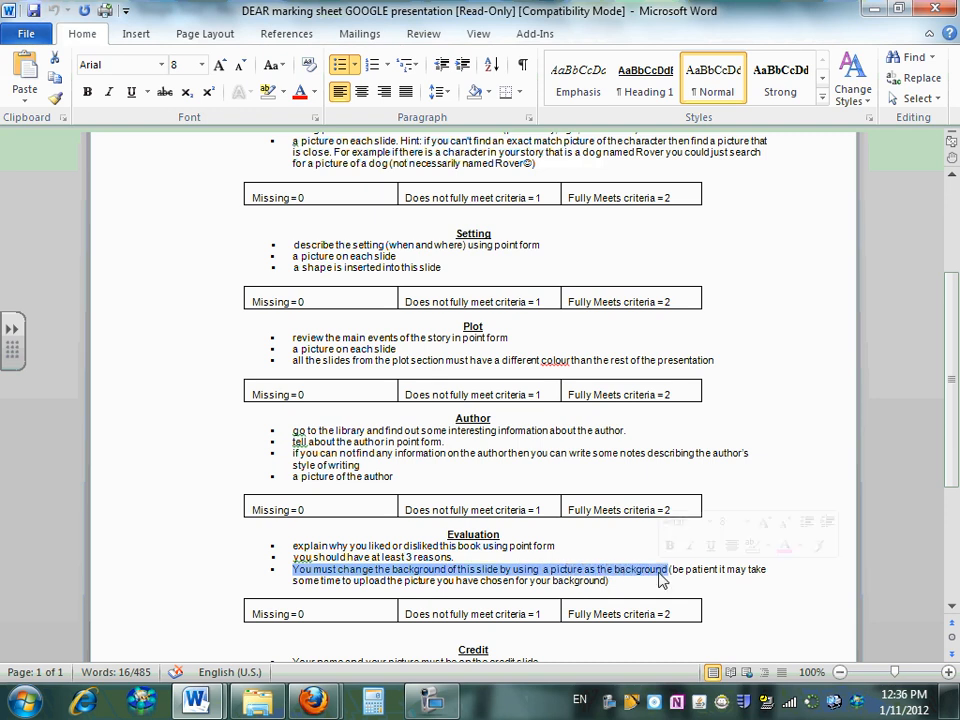
Go back to the January Book Report presentation and select slide 5
left_click(325, 706)
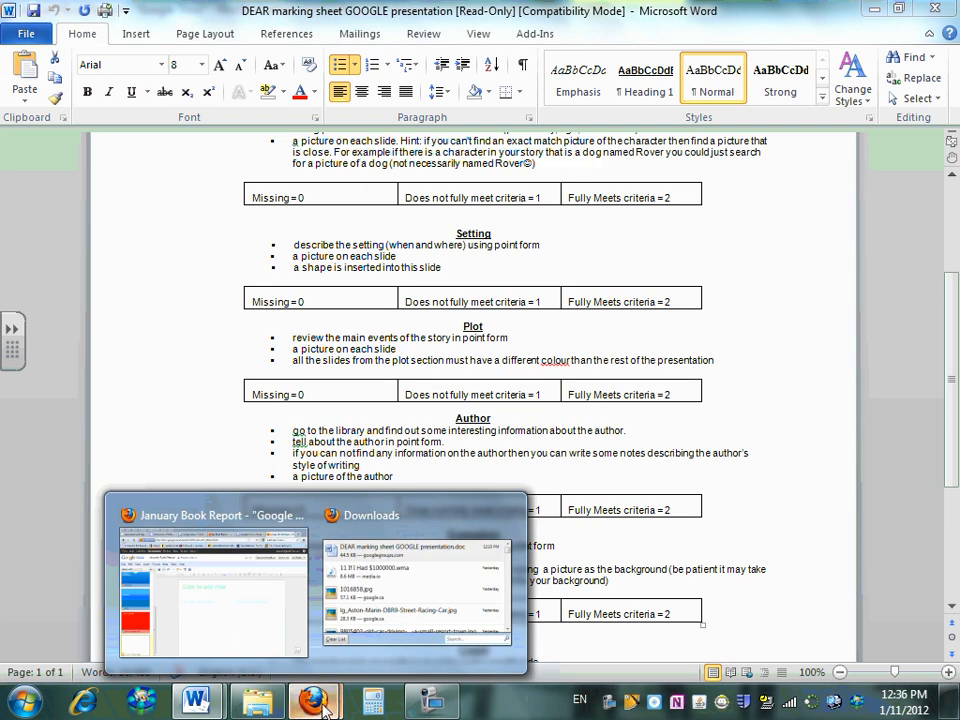
left_click(240, 640)
left_click(131, 467)
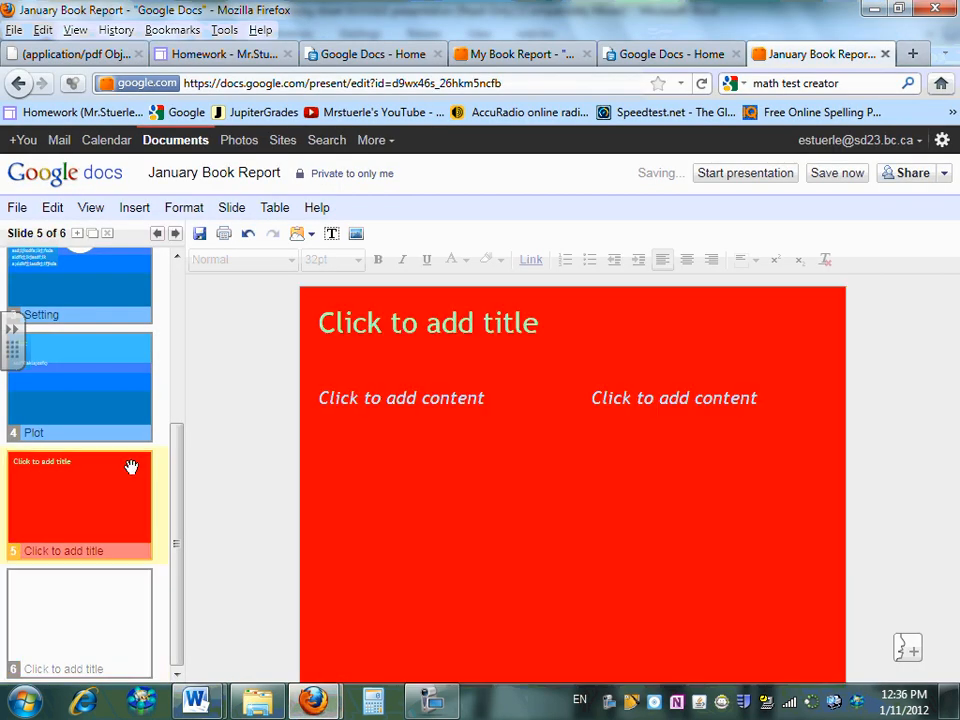
Replace slide 5's placeholder title with 'Evaluation'
double_click(400, 322)
left_click_drag(553, 326, 319, 344)
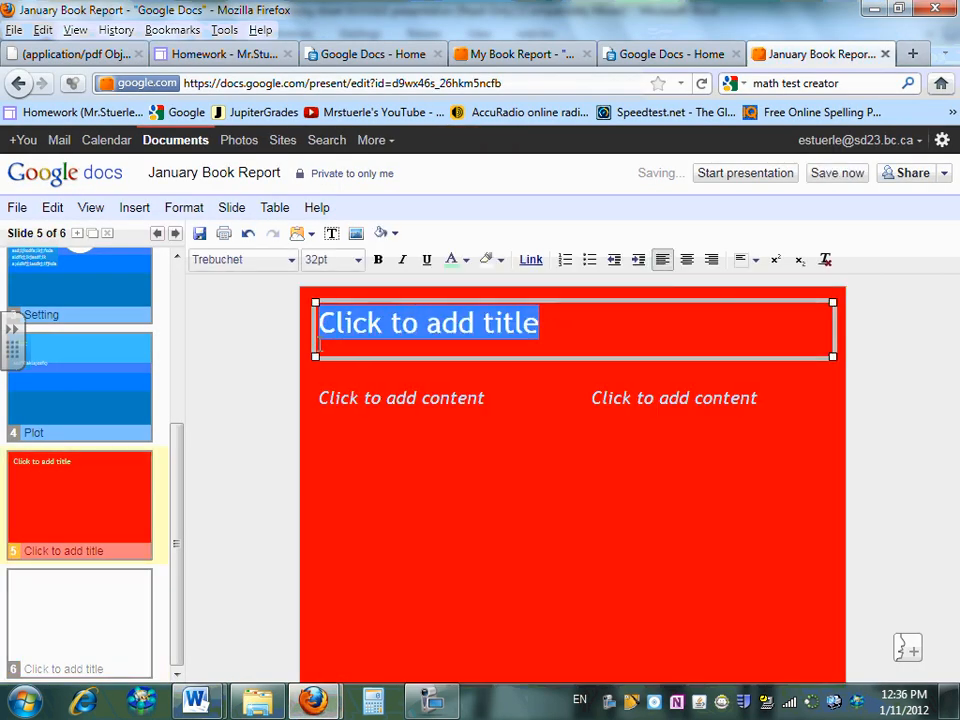
type("Evaluation")
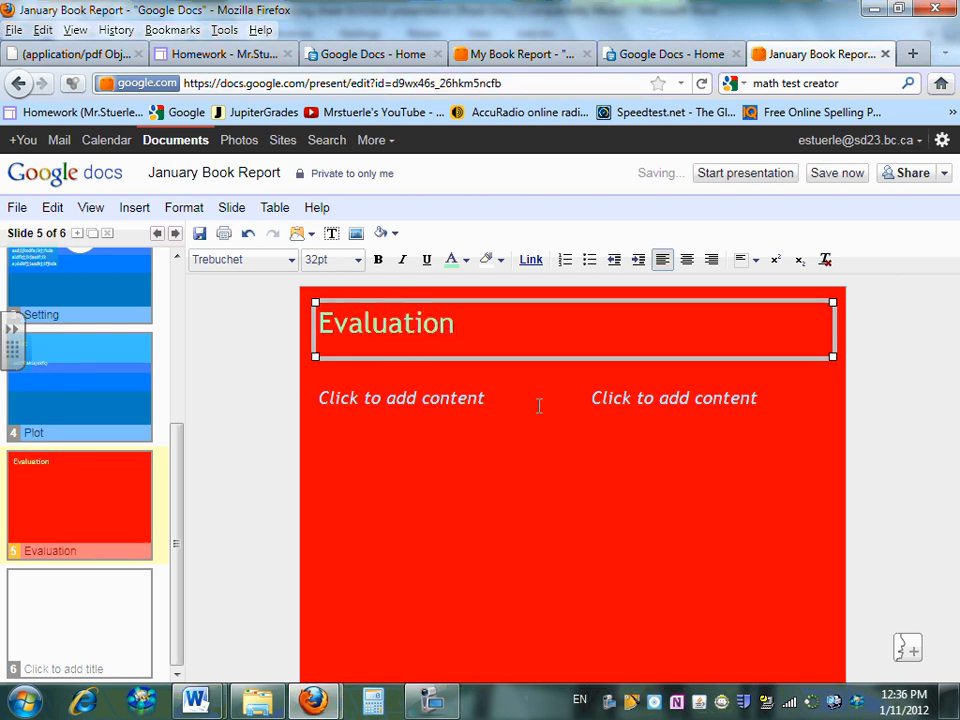
left_click(550, 471)
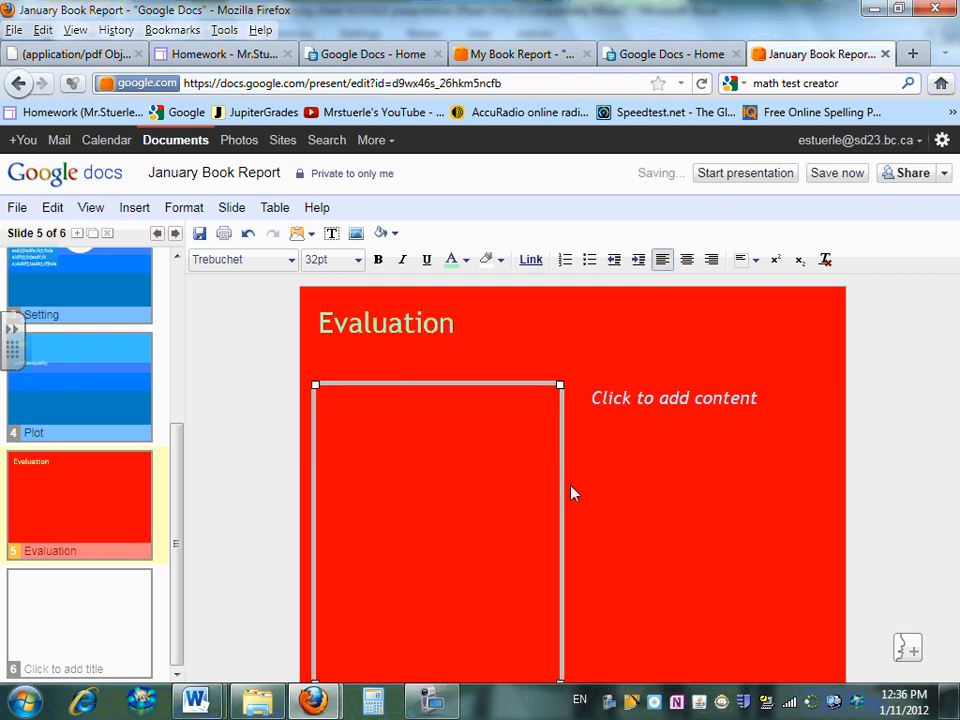
Start an image background for the Evaluation slide, browsing to the Pictures library
right_click(575, 485)
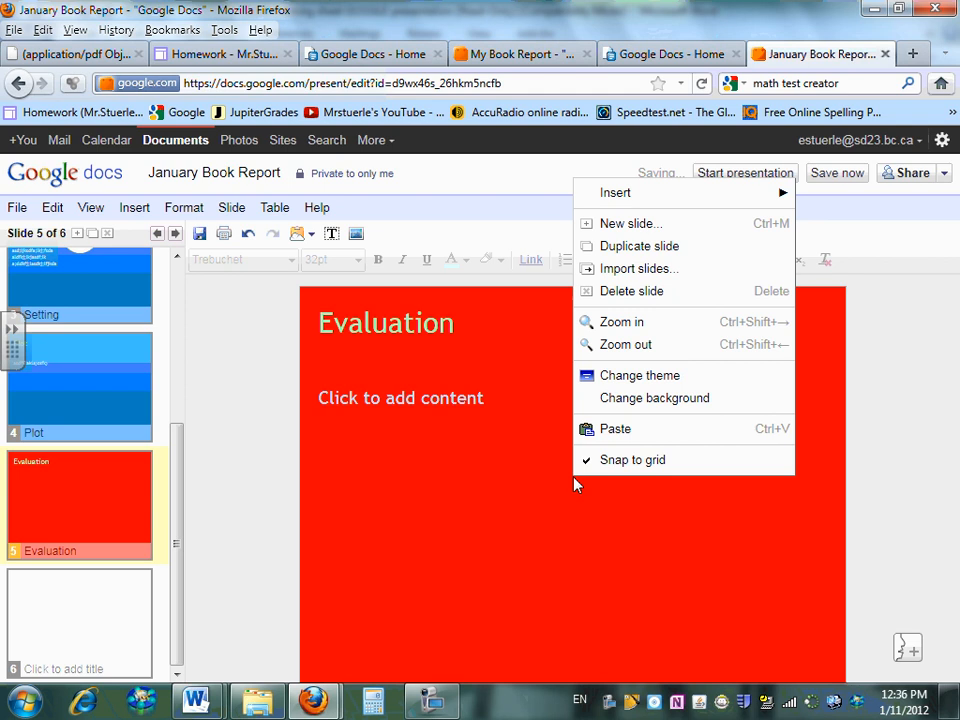
left_click(653, 401)
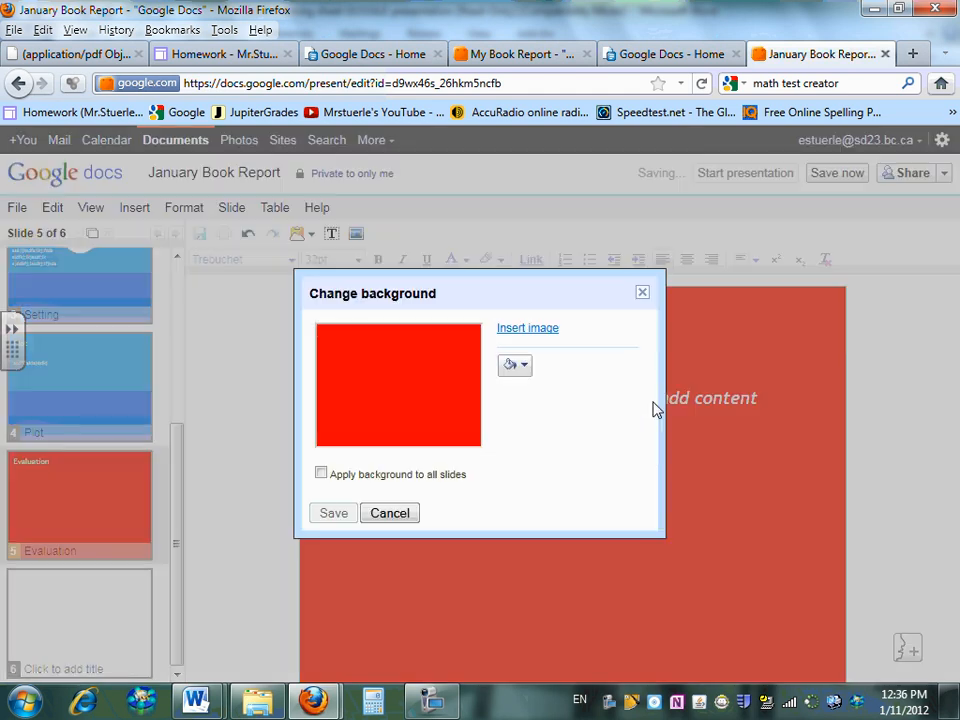
left_click(527, 330)
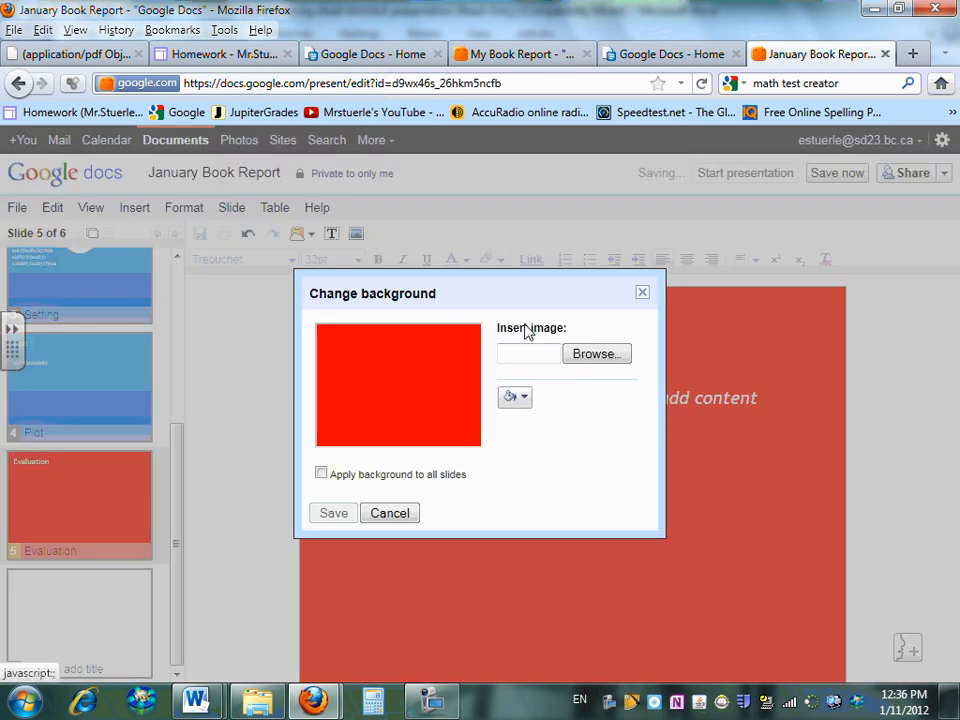
left_click(596, 354)
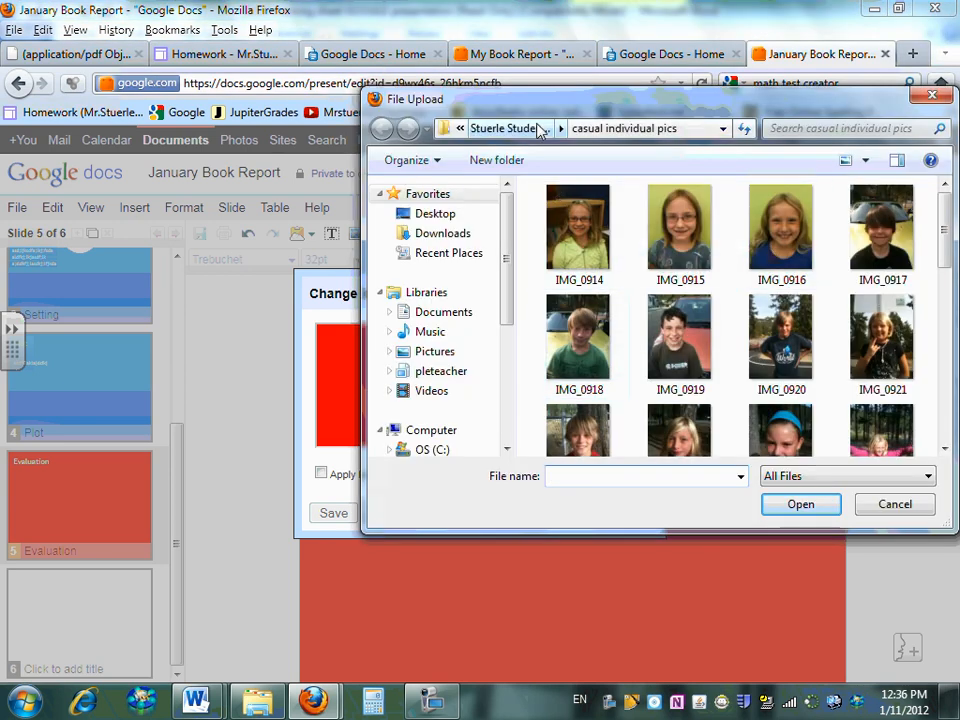
left_click(460, 130)
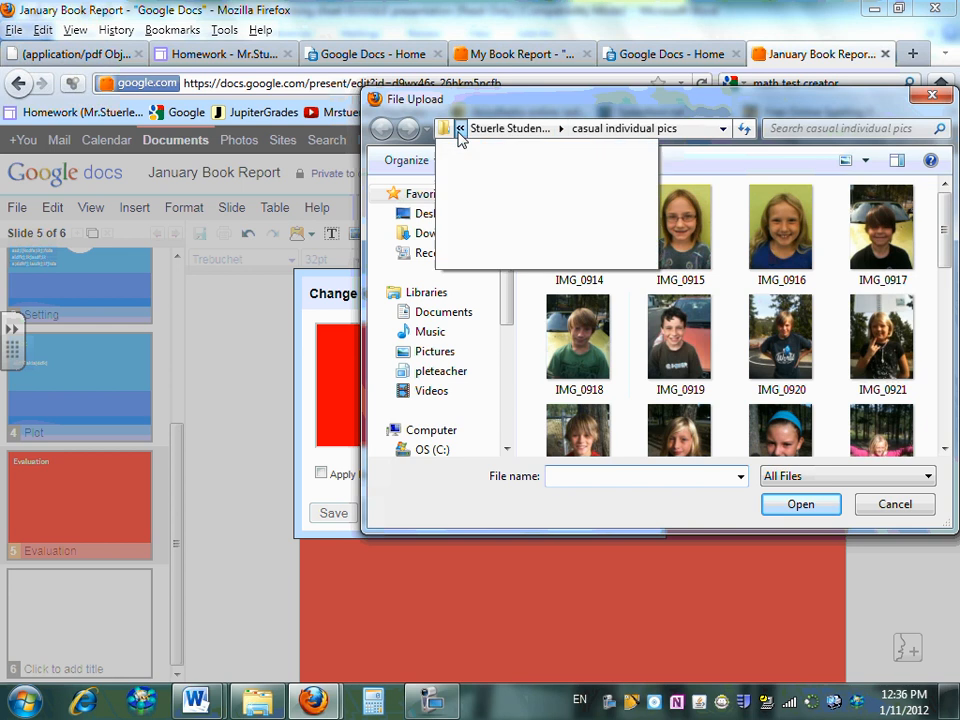
left_click(473, 170)
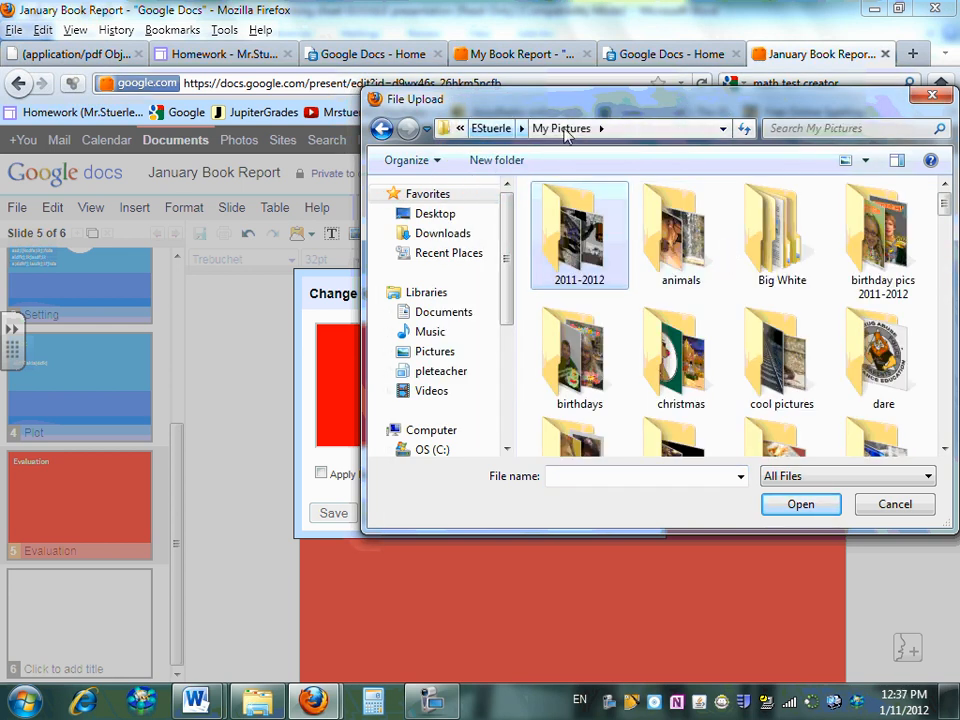
left_click(485, 131)
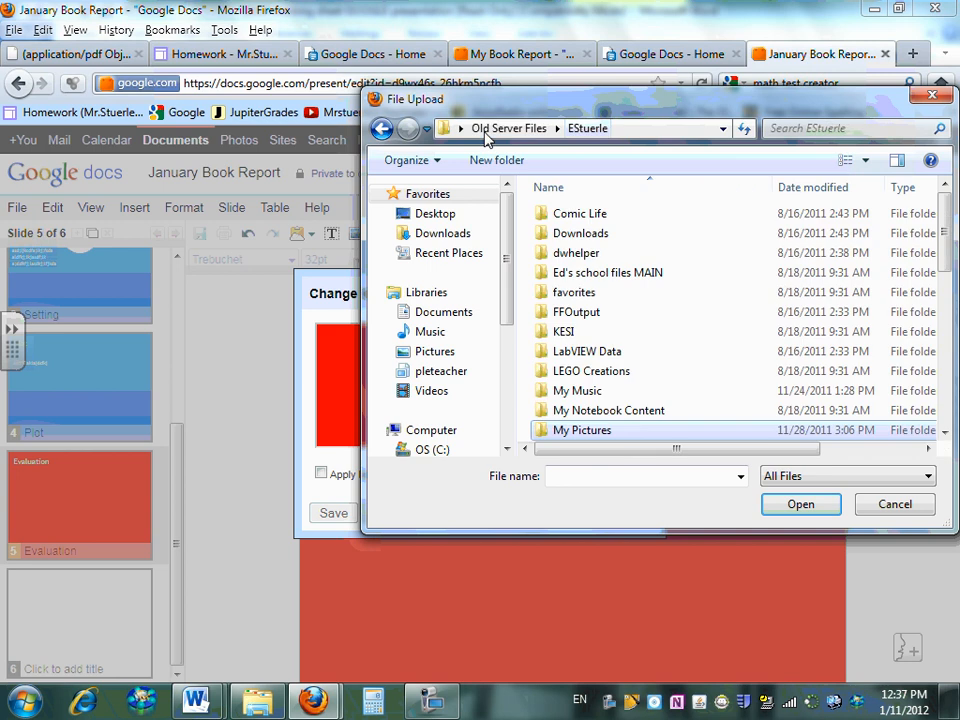
left_click(434, 352)
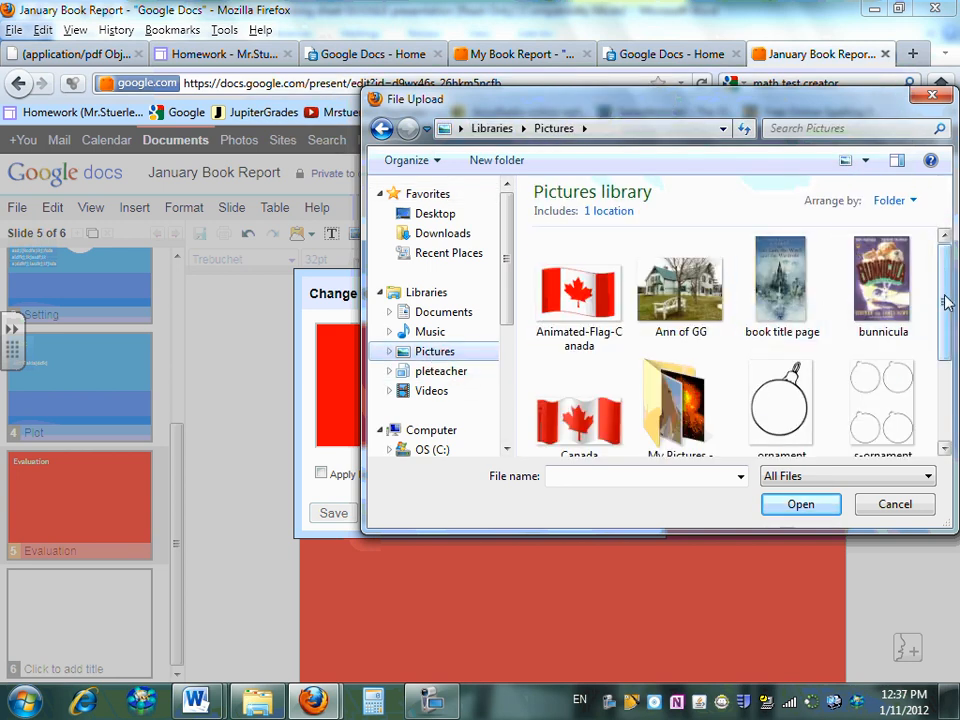
Choose tablet.jpg and save it as the Evaluation slide's background
scroll(946, 302, "down", 3)
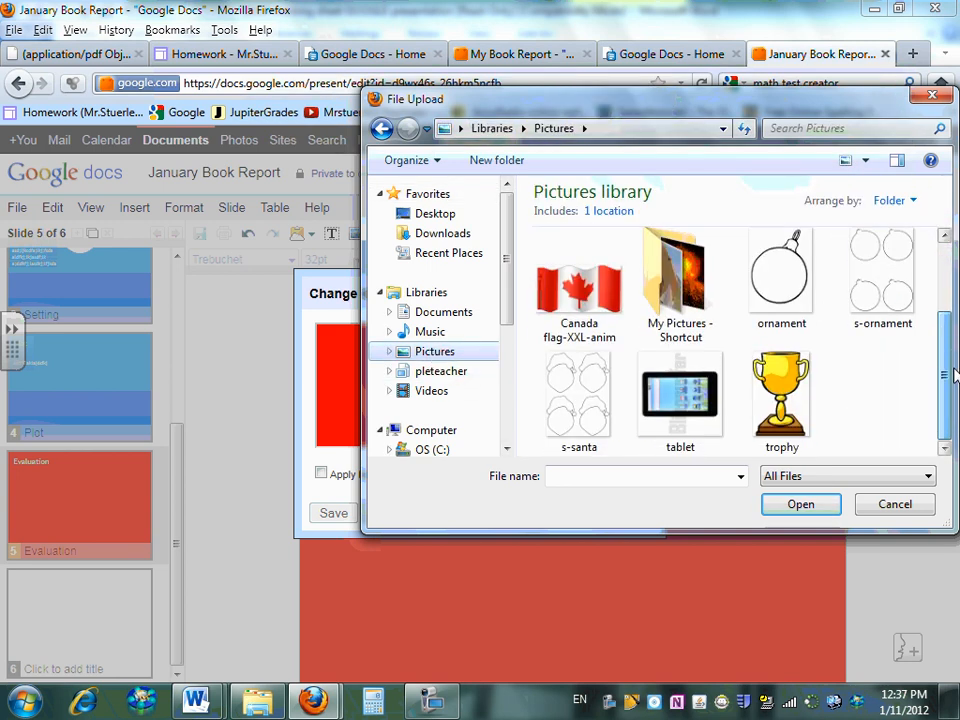
left_click(779, 388)
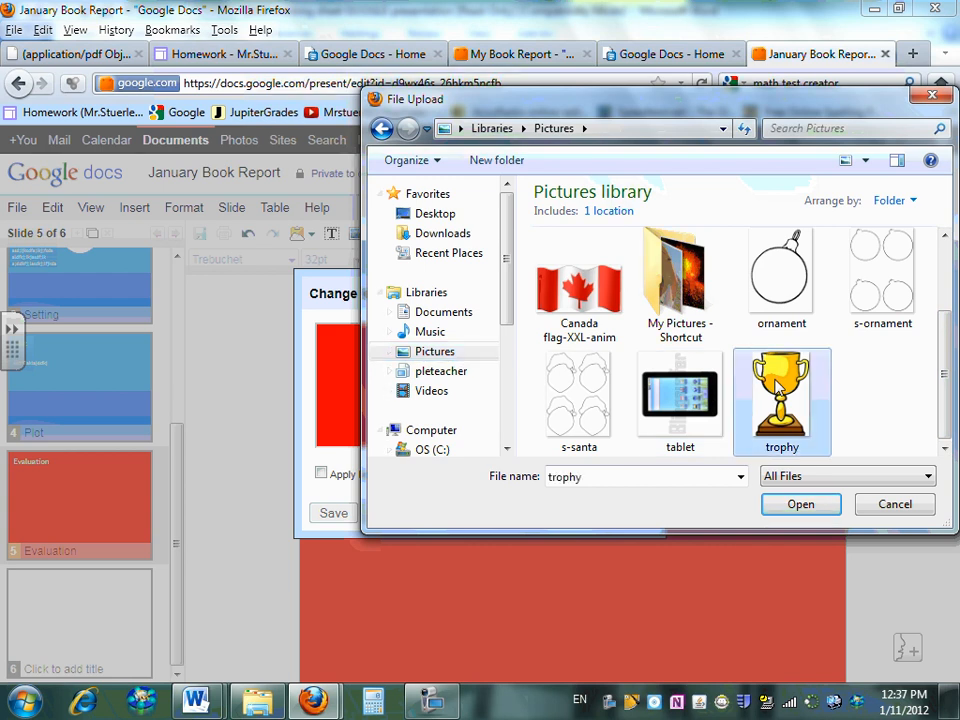
left_click(713, 400)
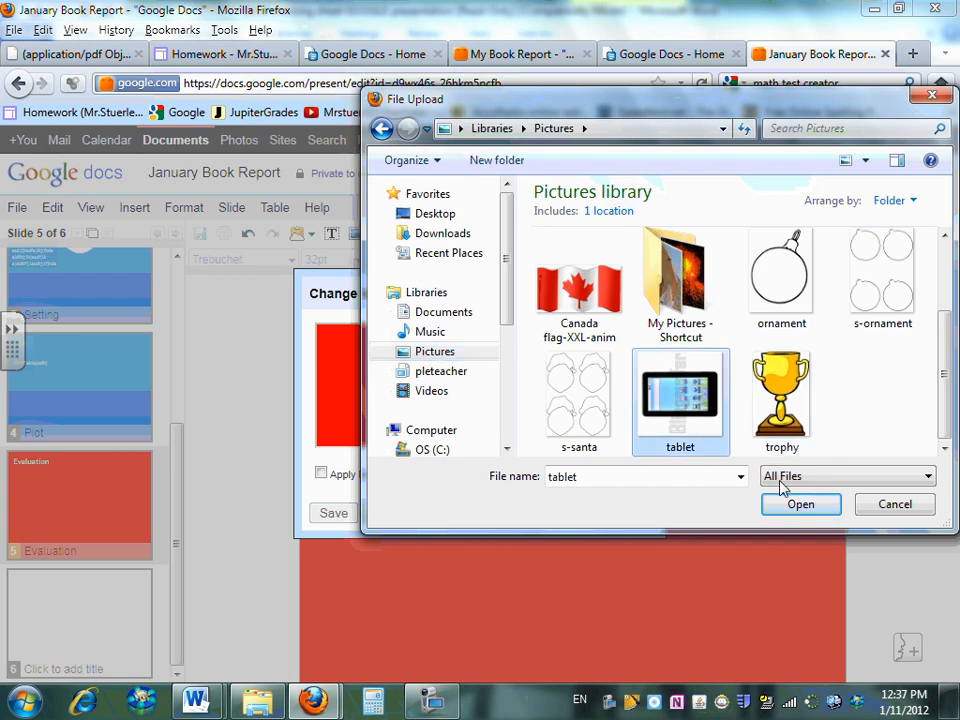
left_click(801, 505)
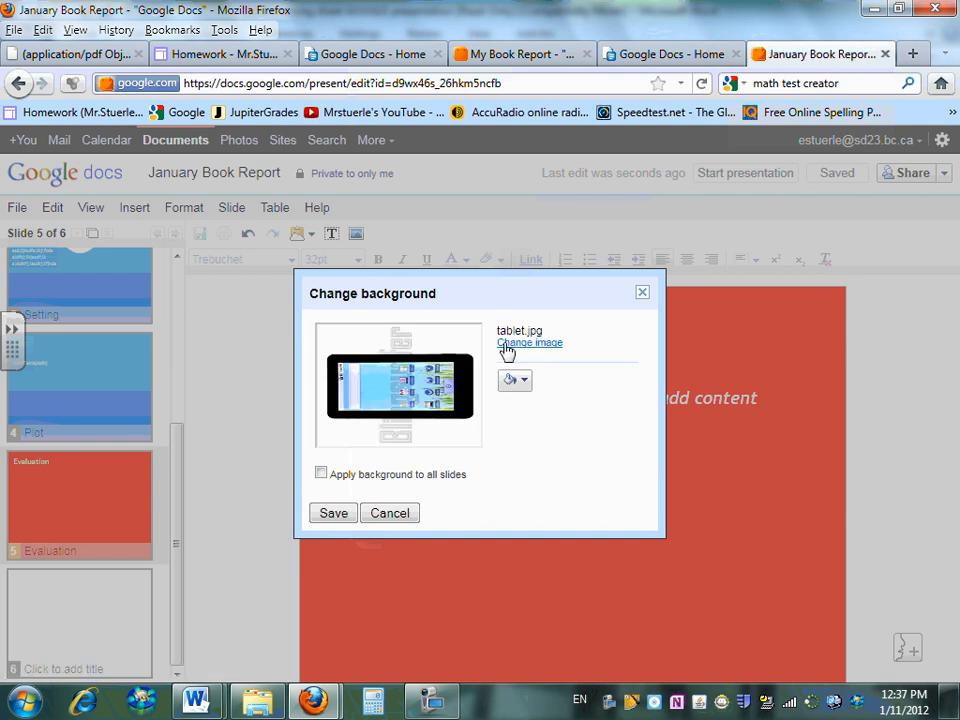
left_click(334, 514)
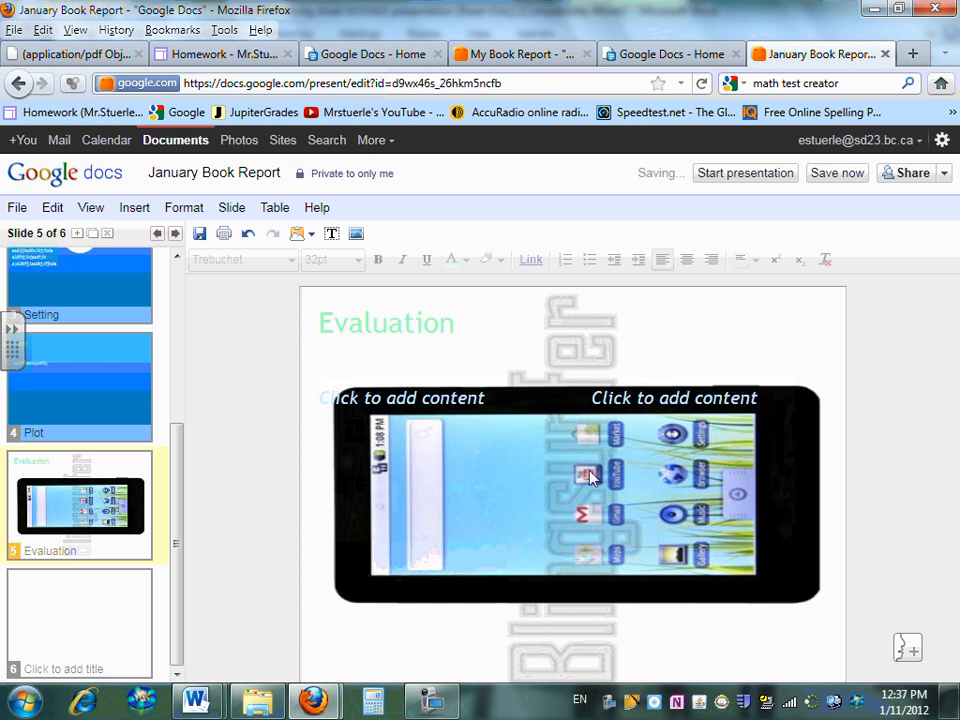
mouse_move(196, 700)
left_click(275, 628)
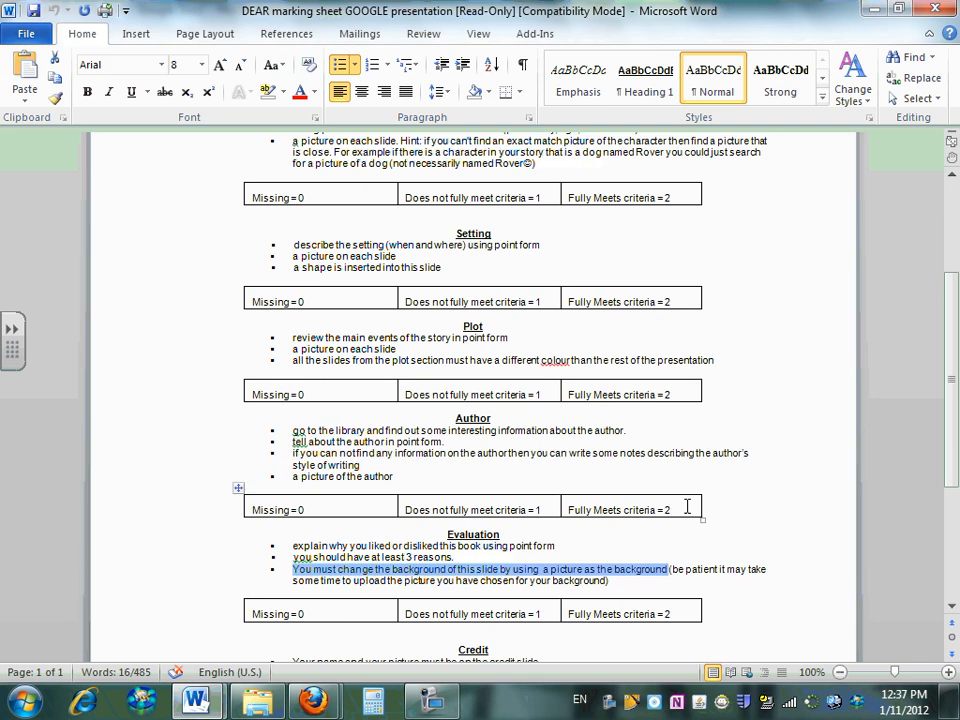
scroll(922, 449, "down", 5)
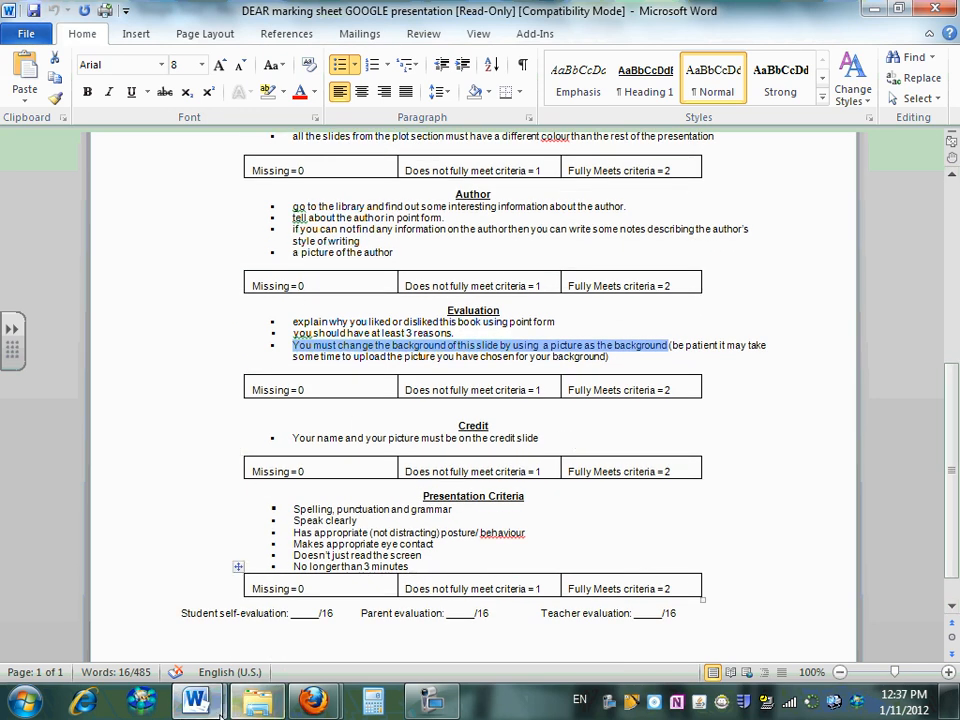
Title the sixth slide 'Credits'
mouse_move(298, 706)
left_click(214, 583)
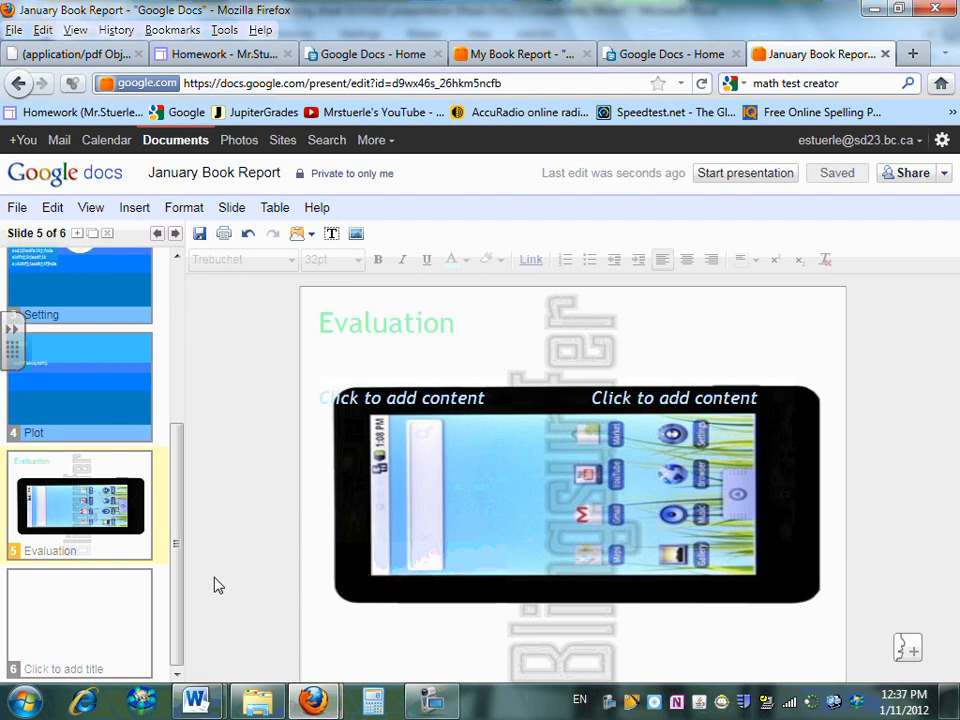
left_click(108, 602)
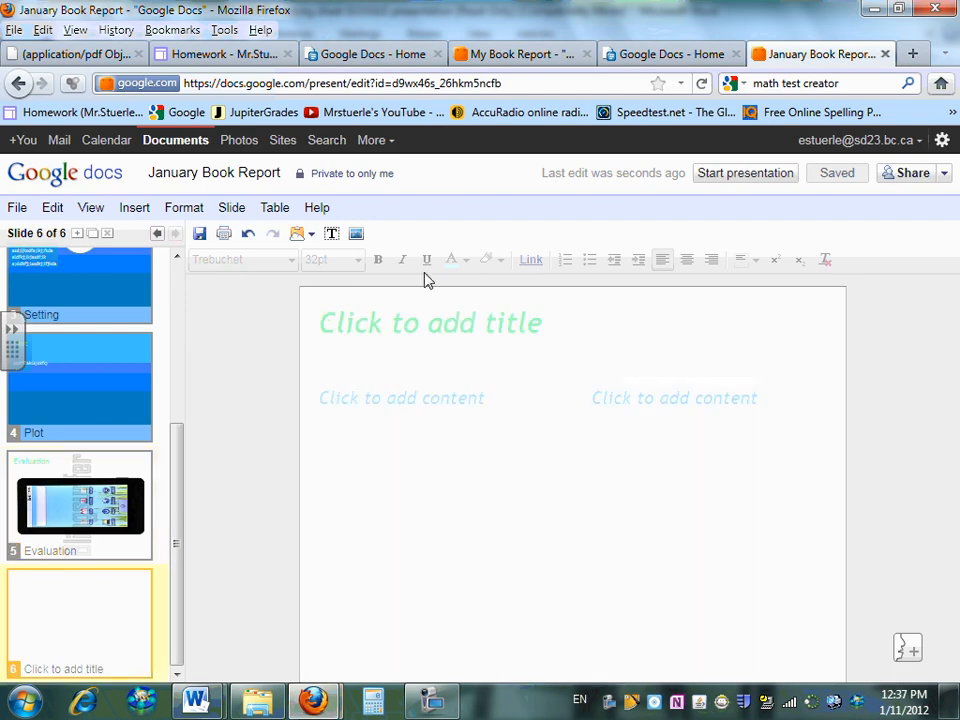
left_click(371, 330)
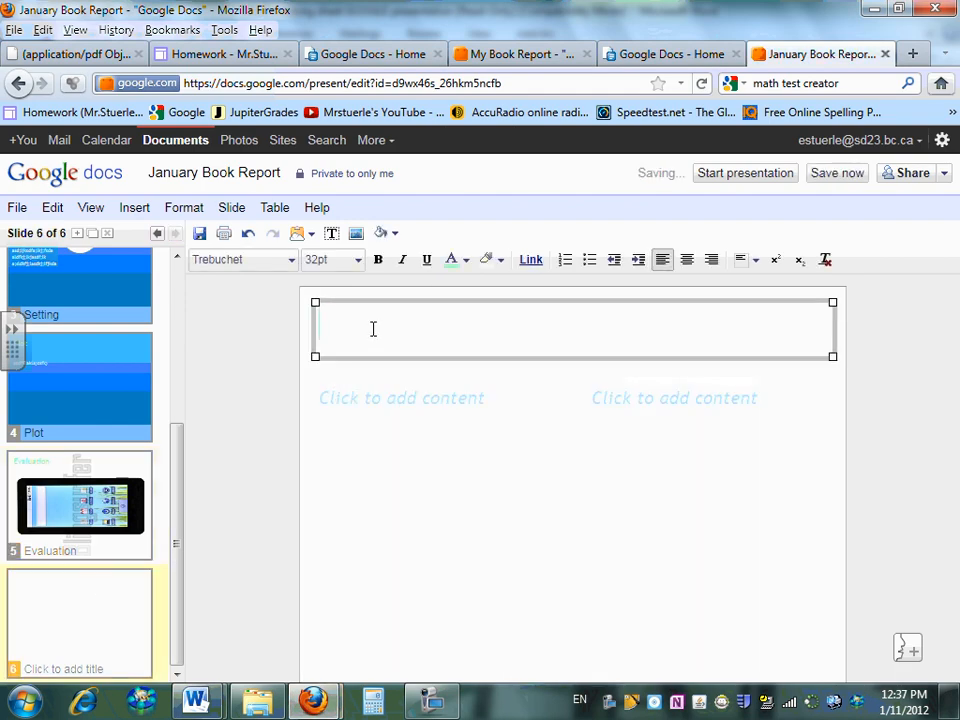
type("Credit")
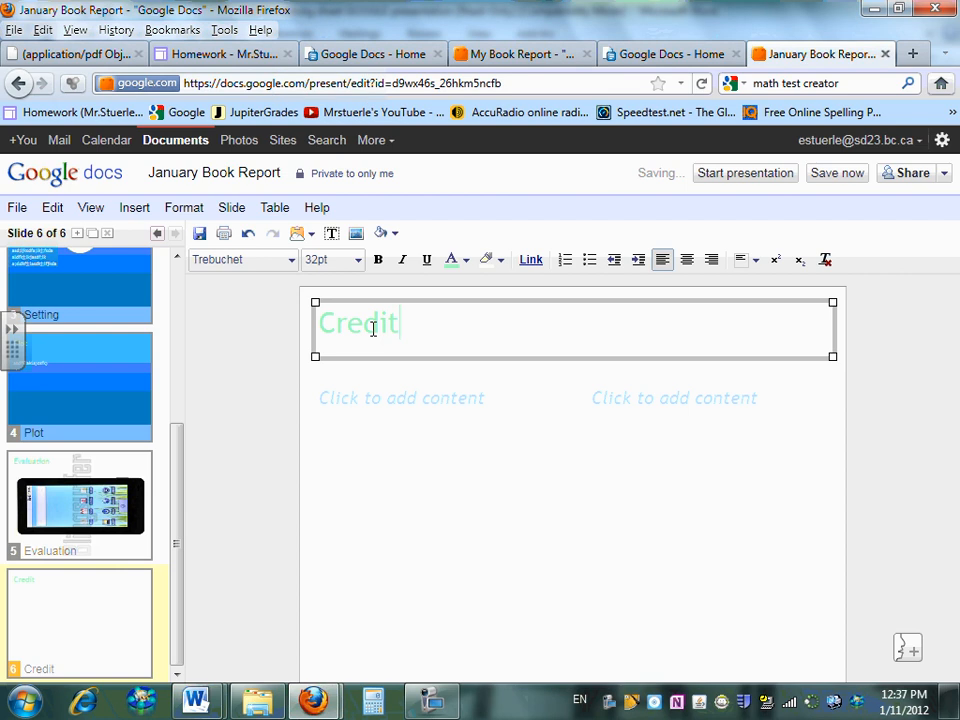
type("s")
left_click(466, 432)
Insert student photo IMG_0916 from the casual individual pics folder, shrunk and moved lower right
left_click(130, 210)
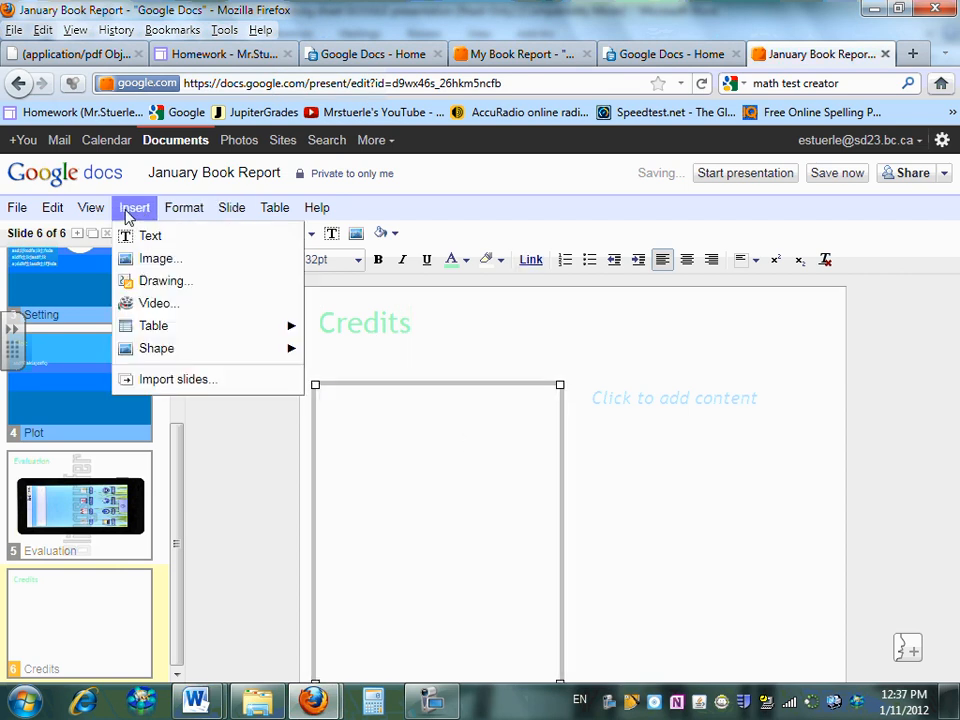
left_click(152, 258)
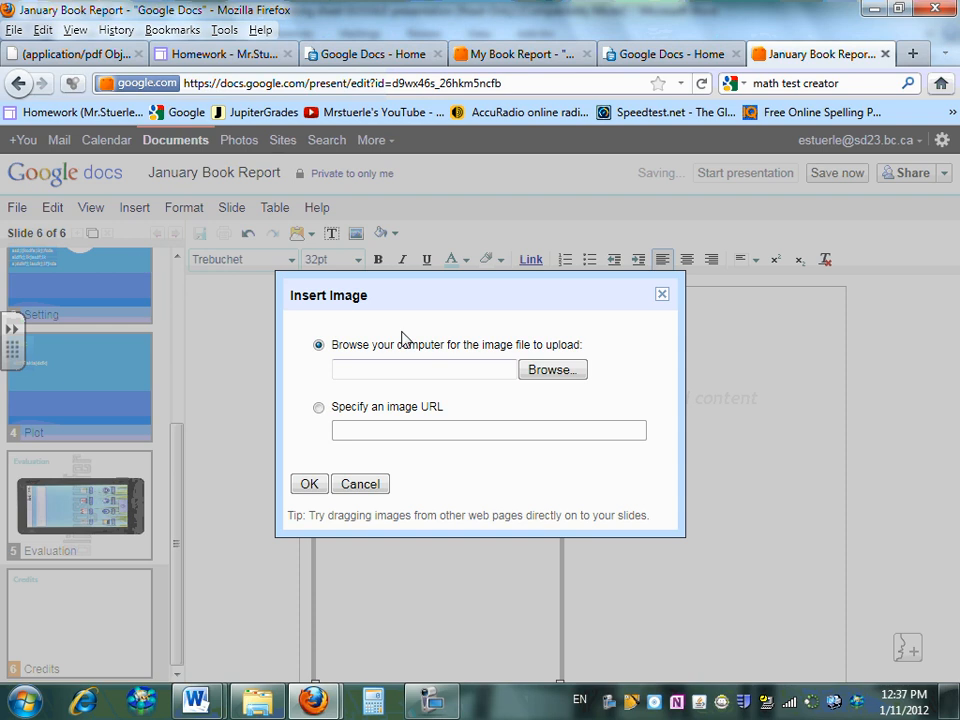
left_click(553, 369)
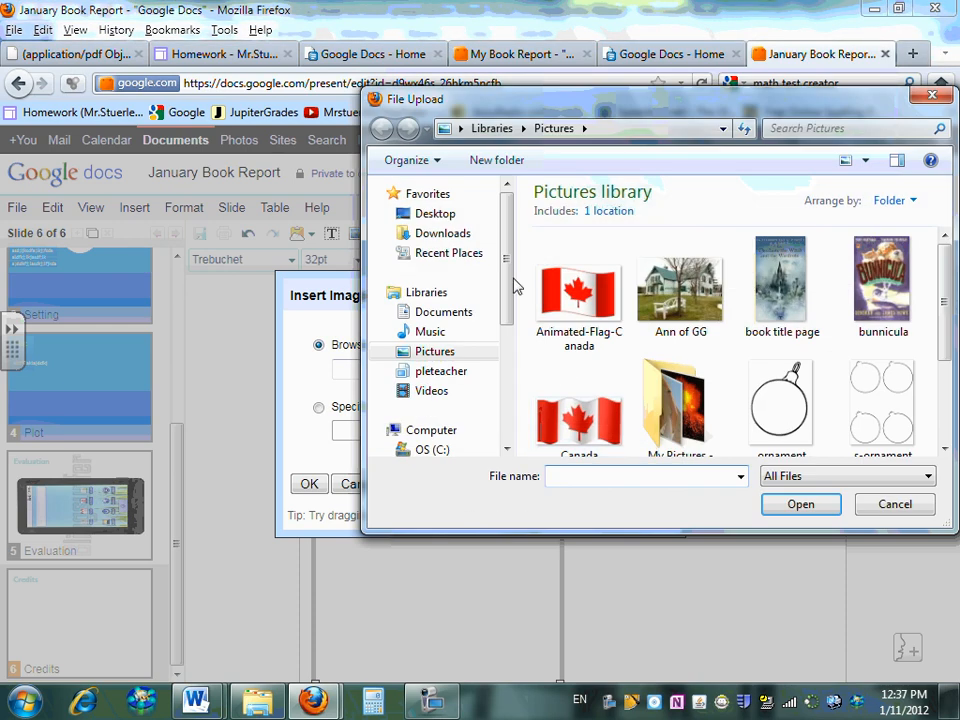
left_click(446, 215)
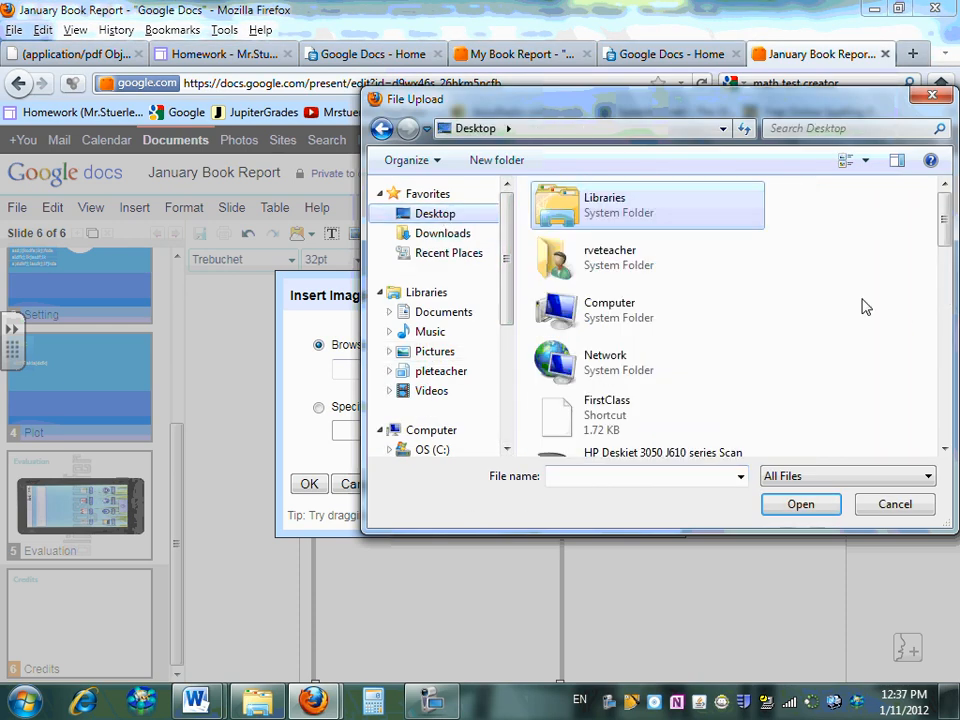
left_click_drag(946, 221, 950, 440)
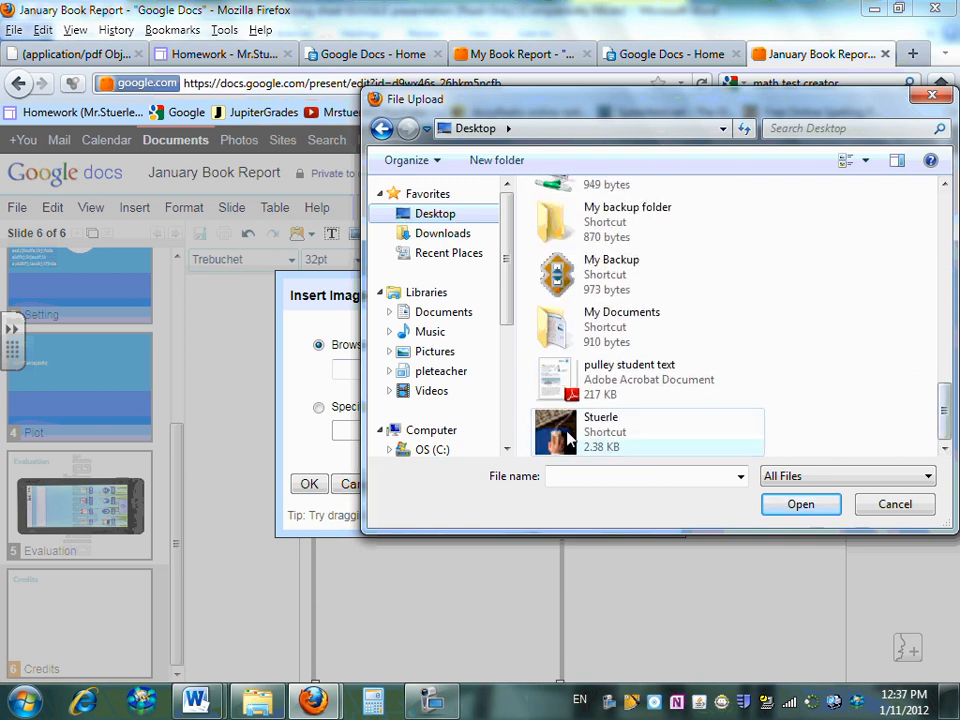
double_click(600, 440)
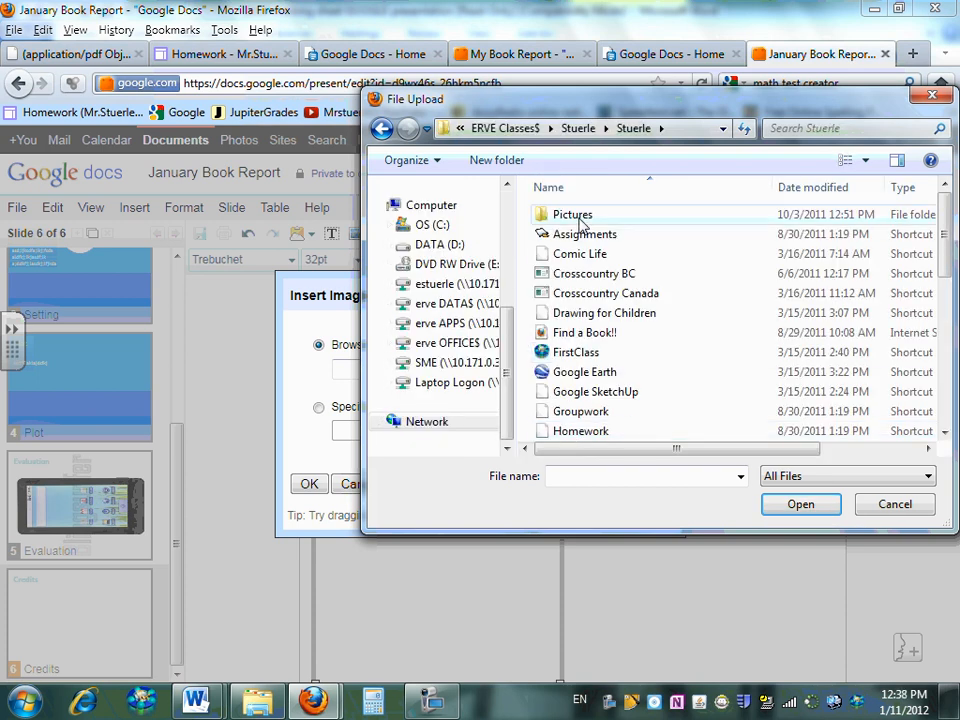
double_click(575, 215)
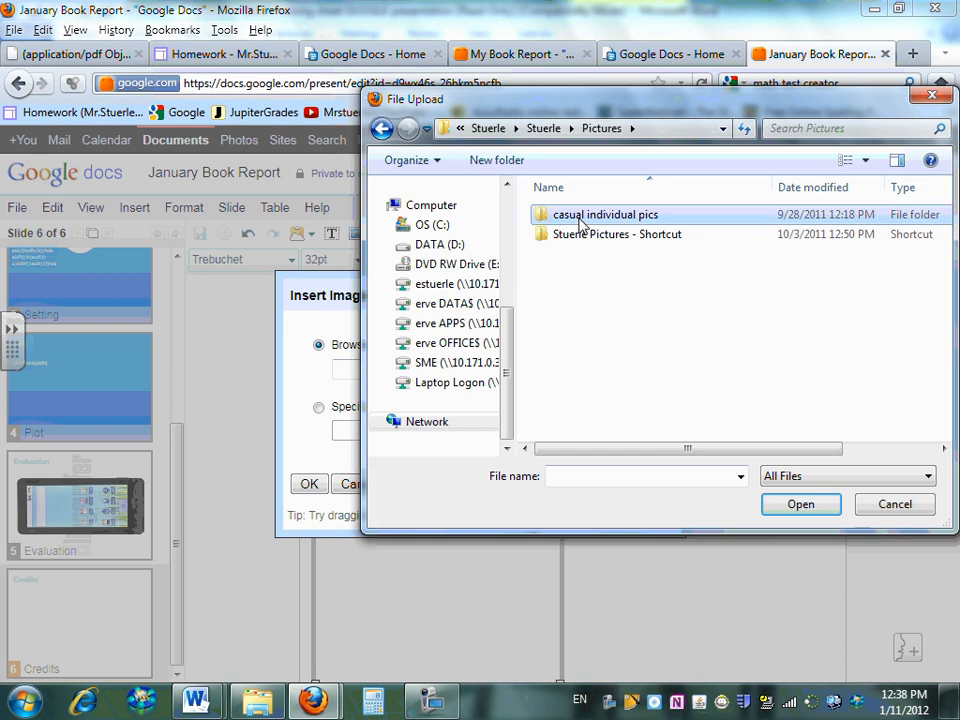
double_click(582, 216)
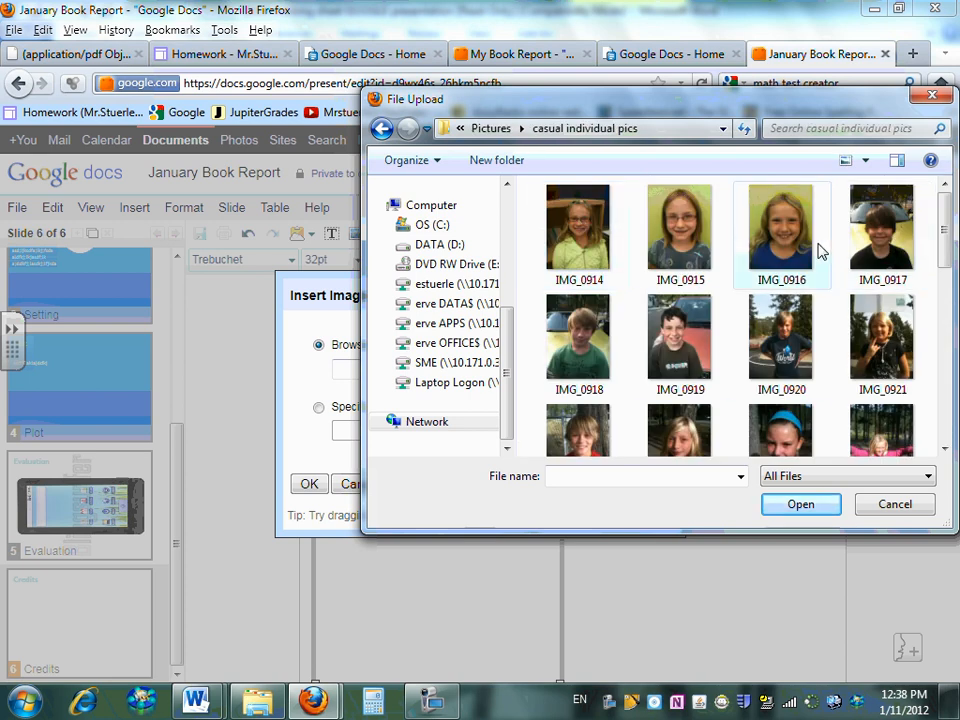
double_click(787, 252)
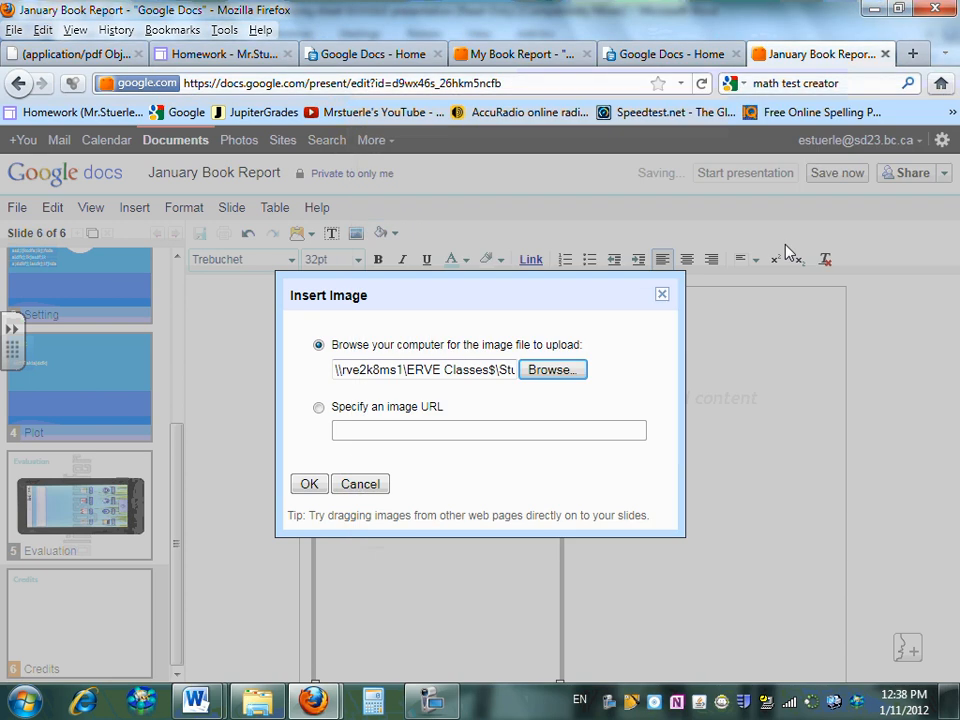
left_click(309, 484)
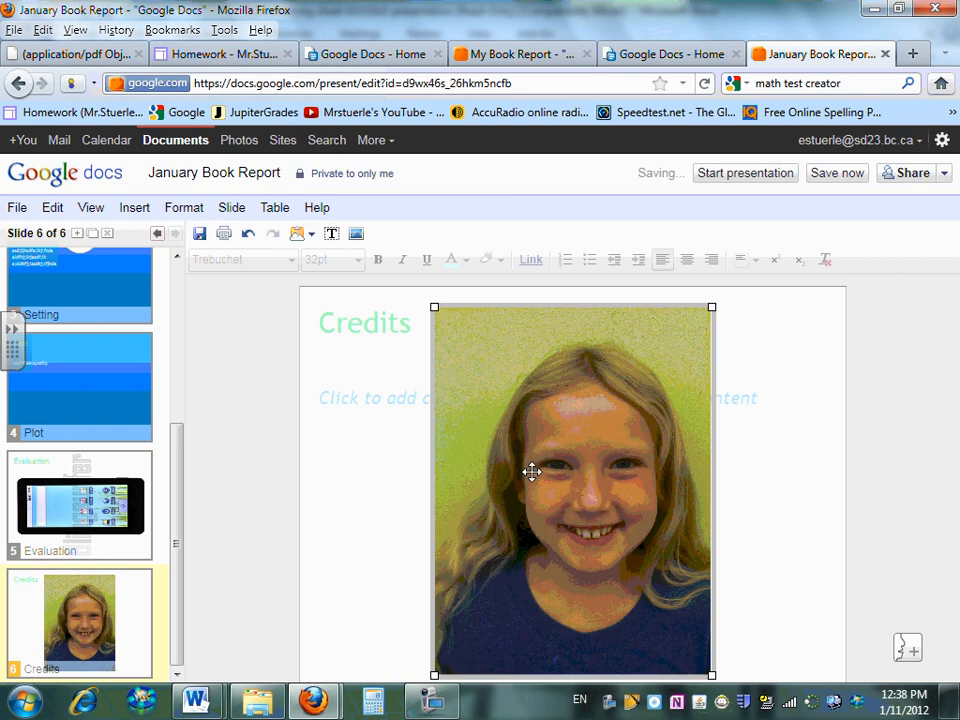
left_click_drag(712, 308, 649, 504)
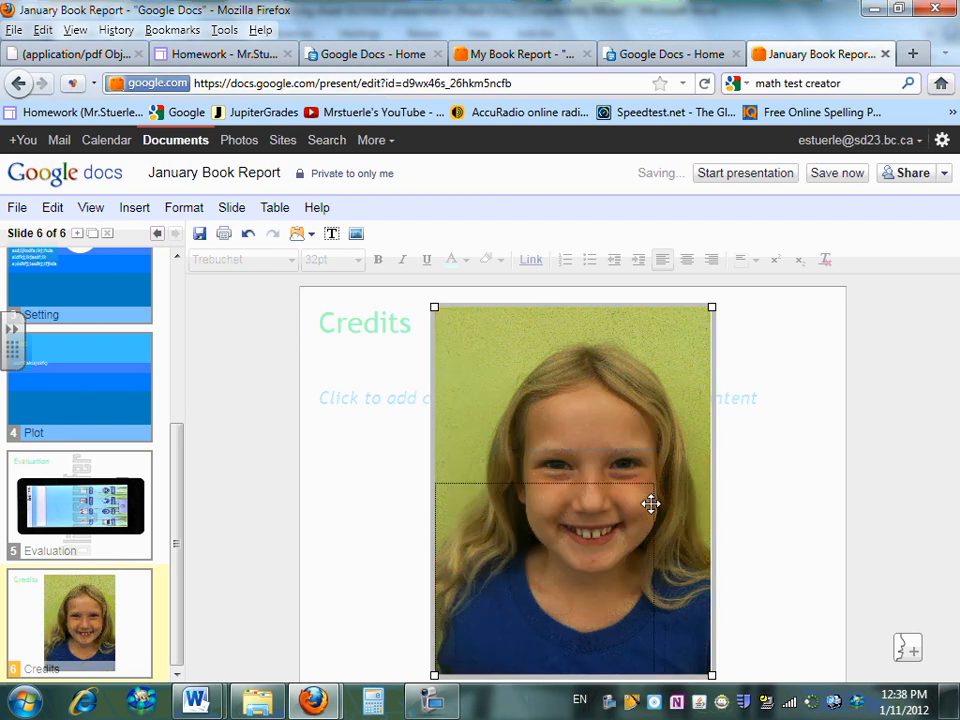
left_click_drag(613, 551, 720, 508)
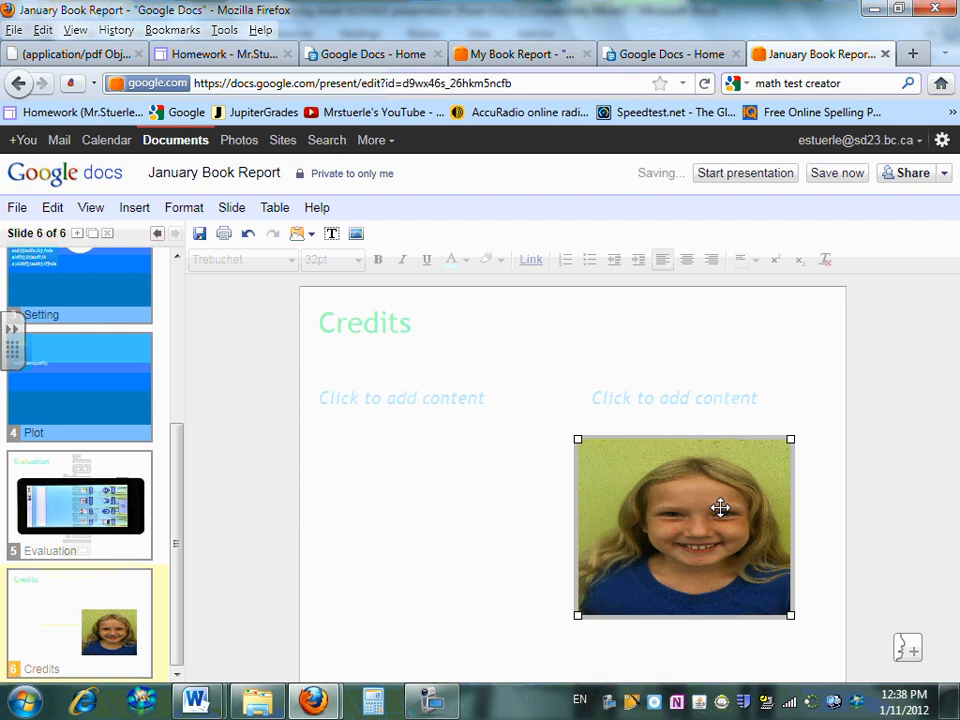
Switch to the Word DEAR marking sheet to read the Credit requirement for the student's name and picture
mouse_move(205, 701)
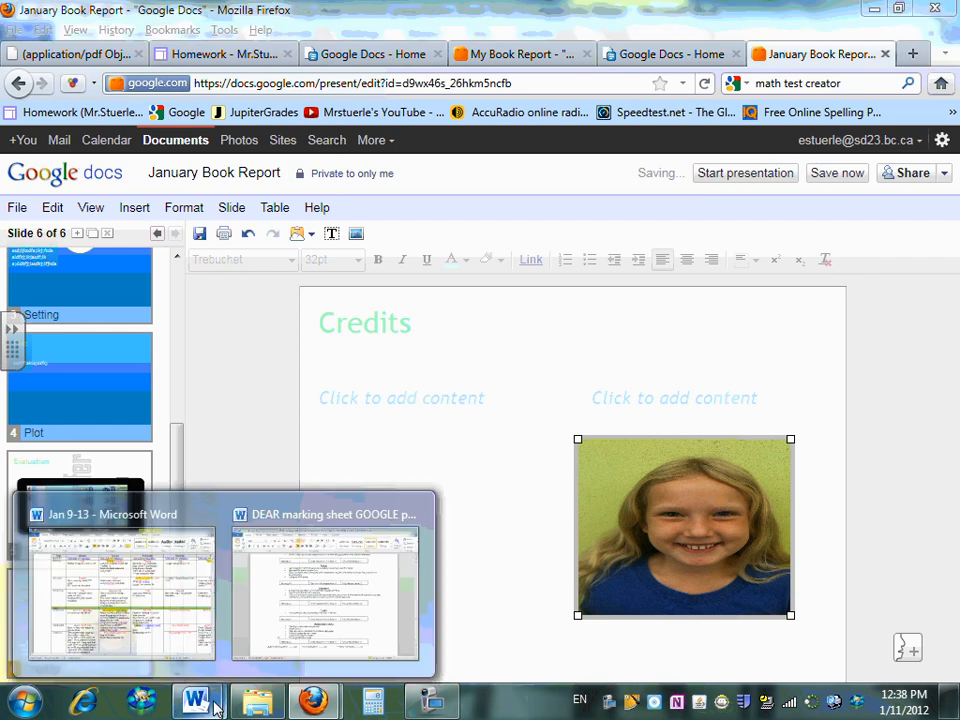
left_click(278, 598)
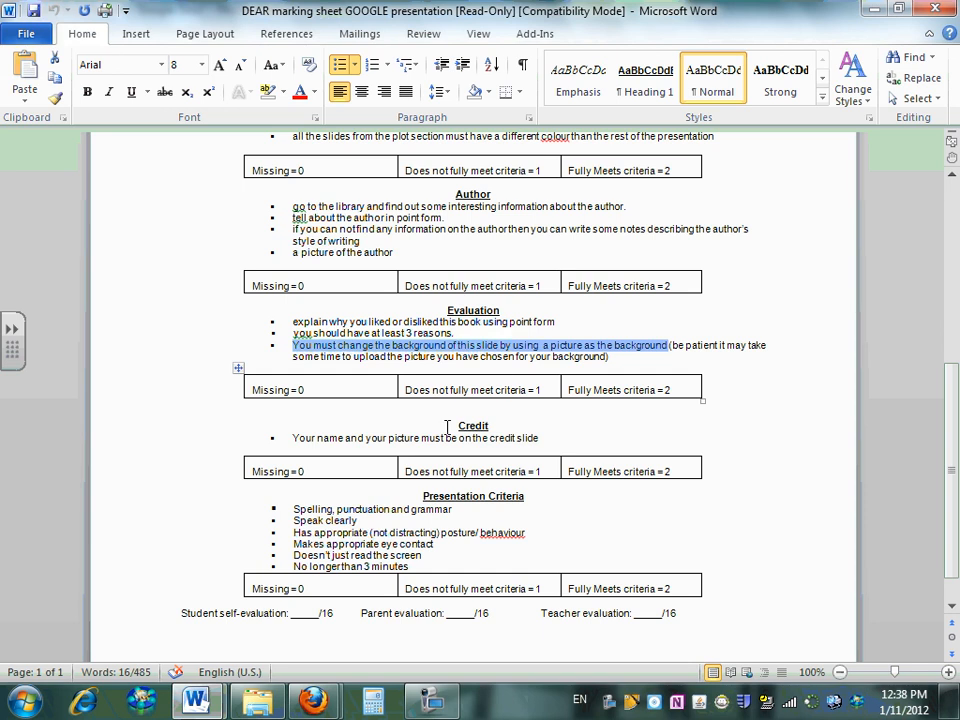
left_click(432, 700)
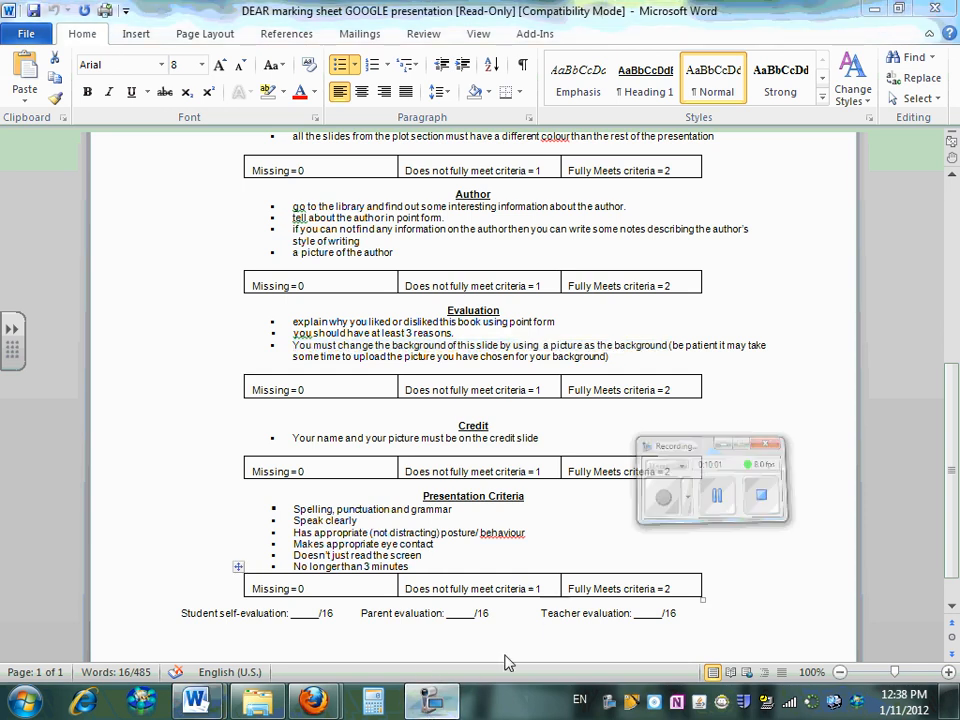